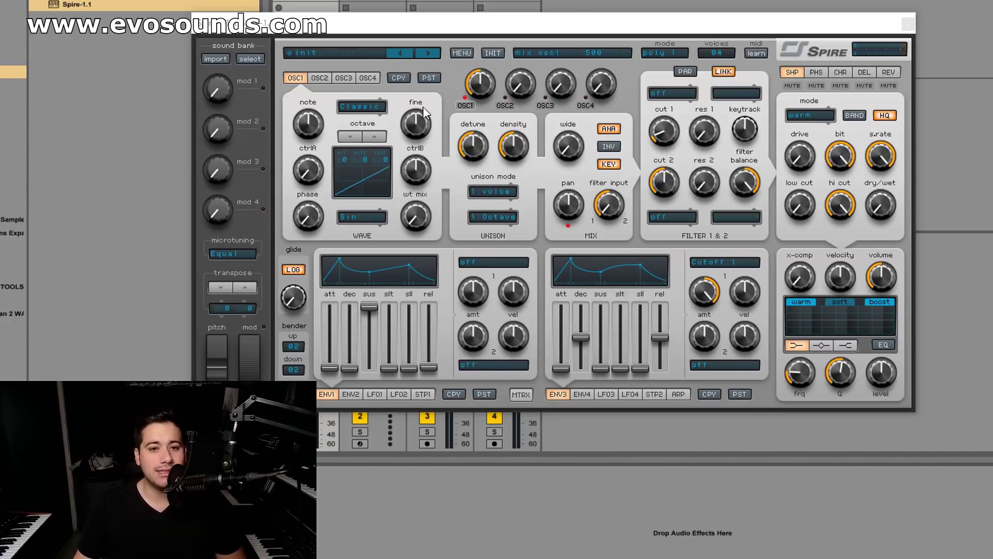
Step: Look through the settings of oscillators 2, 3 and 4, including the width control, and return to oscillator 1
click(323, 79)
click(344, 78)
click(365, 78)
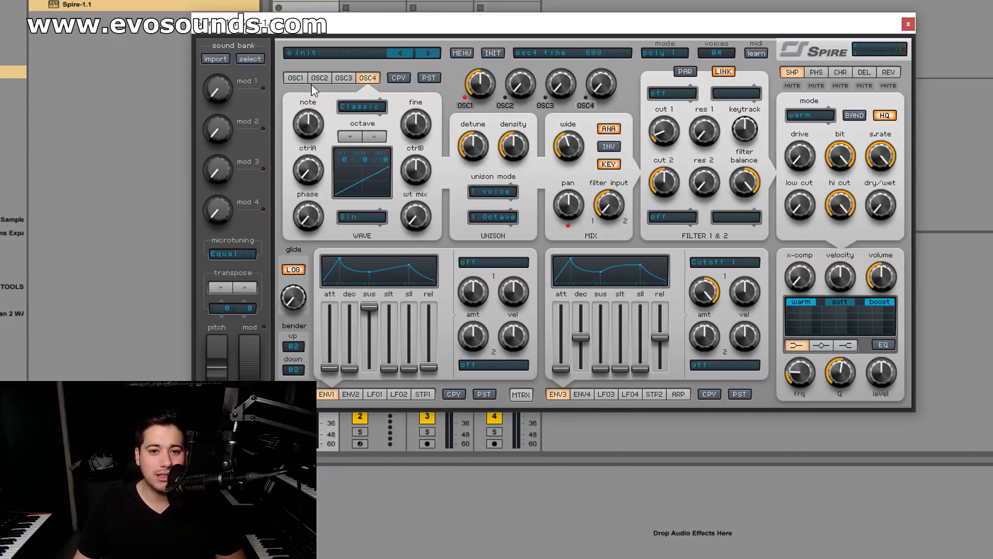
click(344, 78)
click(368, 78)
mouse_move(568, 155)
mouse_down()
mouse_move(579, 144)
mouse_move(580, 158)
mouse_up()
click(299, 81)
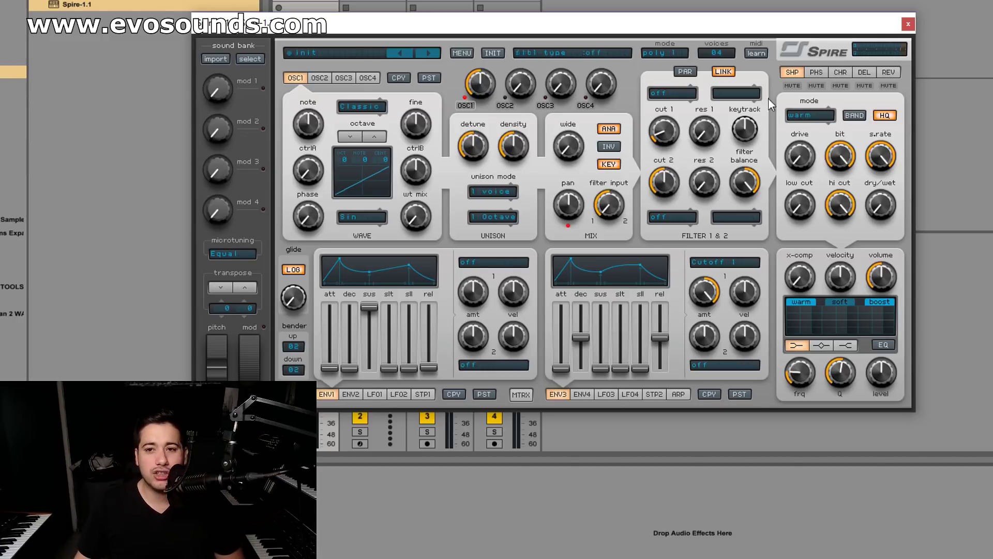
Step: Try the warm shaper with dry/wet fully up and drive at about 430, and return both controls to zero
drag(881, 205, 913, 113)
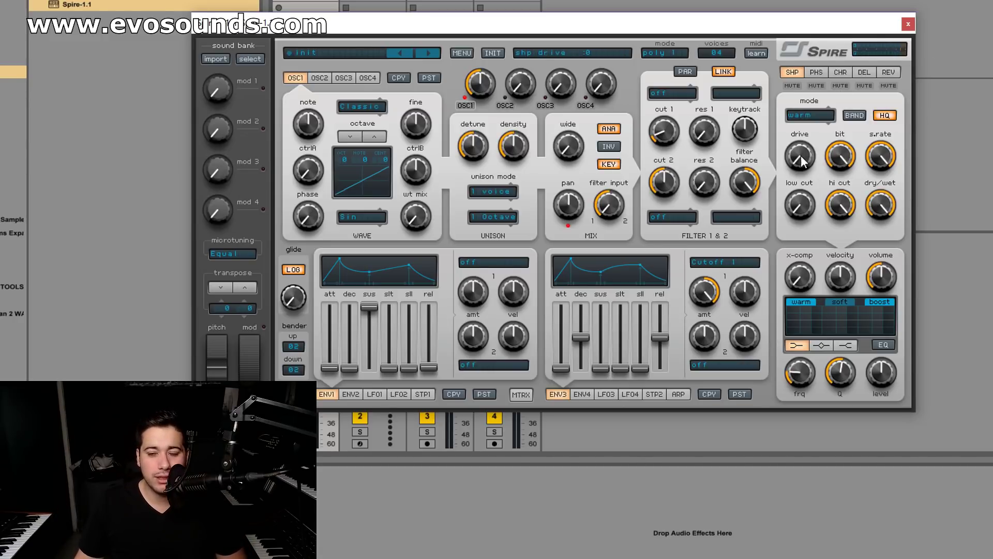
drag(800, 155, 767, 212)
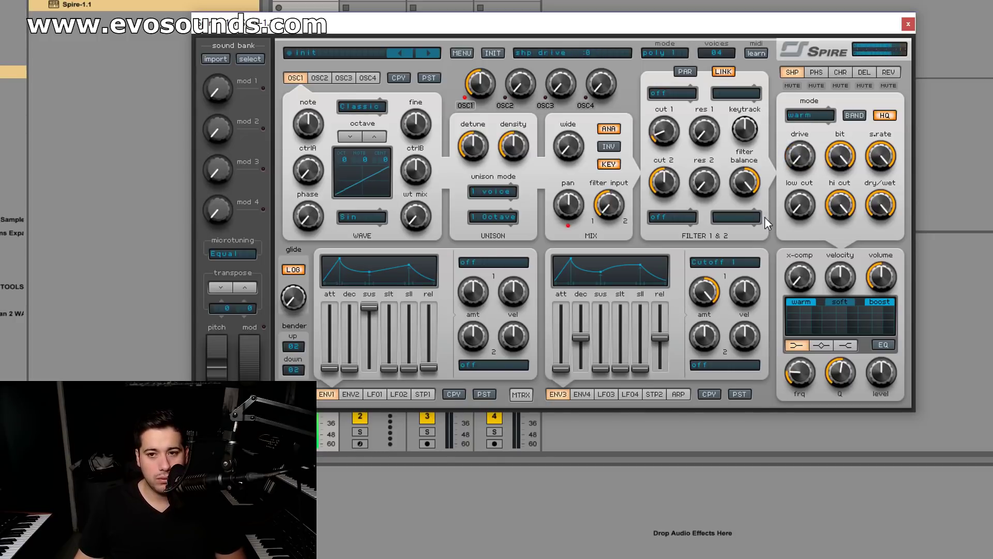
drag(427, 197, 427, 222)
drag(786, 166, 804, 95)
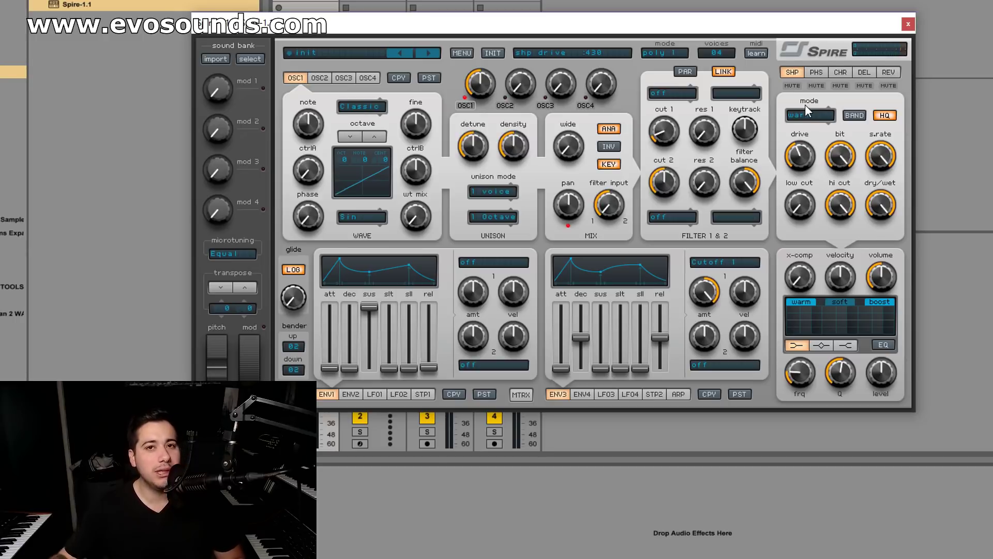
scroll(799, 153, up, 5)
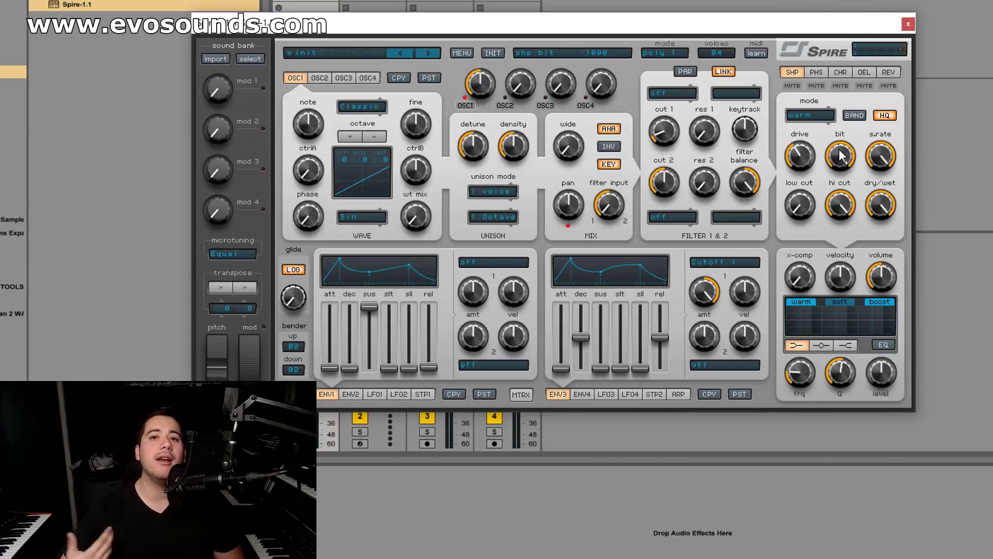
drag(800, 155, 787, 247)
drag(880, 204, 858, 314)
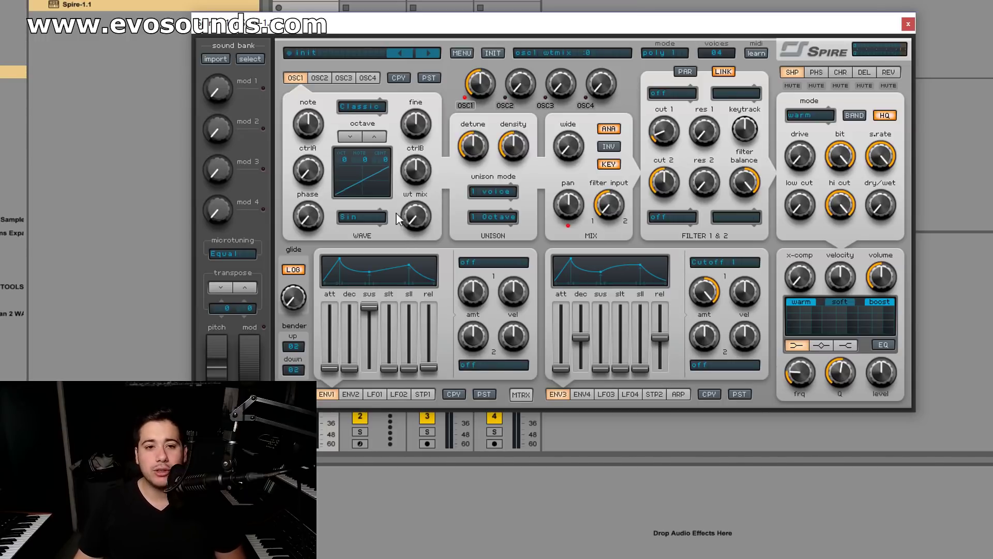
Step: Look over oscillator 1's wave types and try its note offset at +3, returning it to 0
click(360, 109)
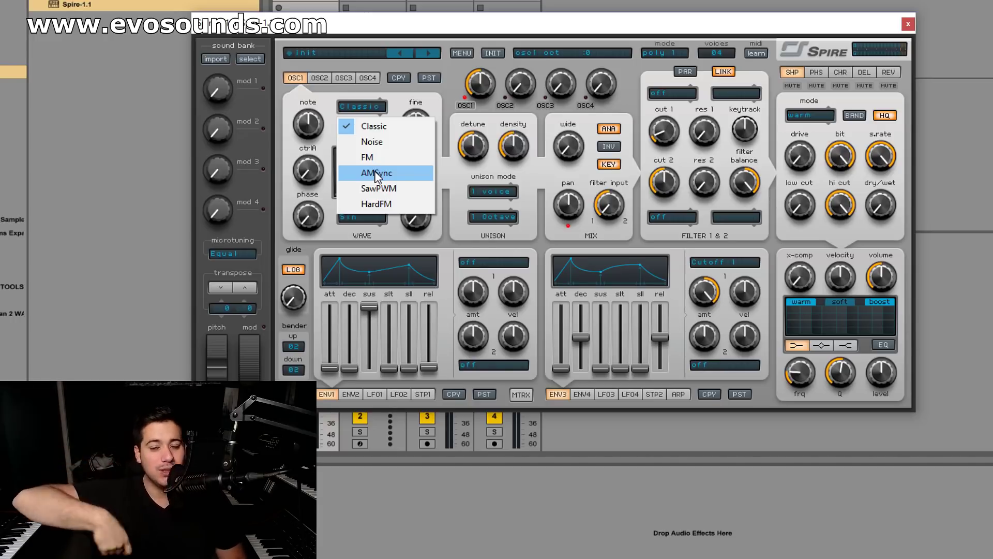
click(290, 163)
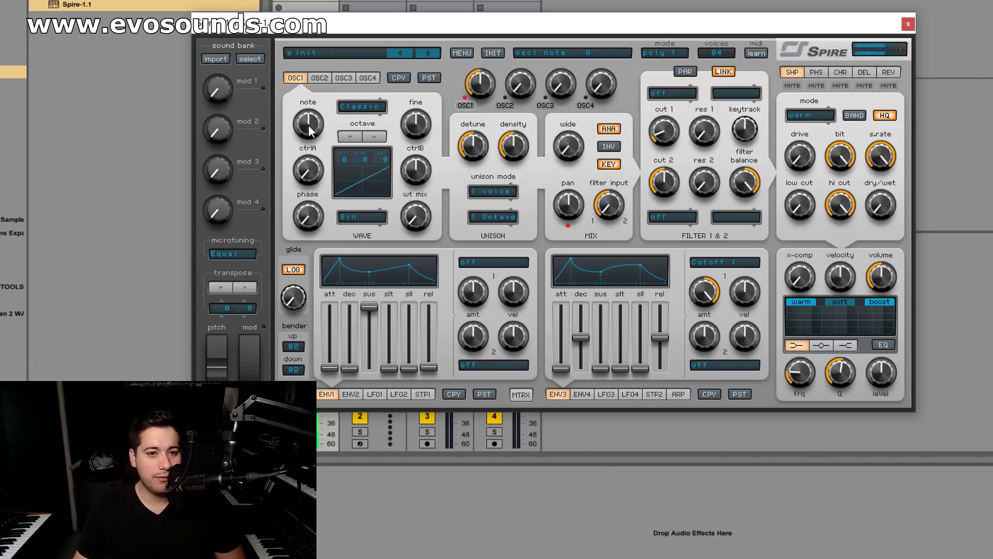
drag(310, 130, 308, 123)
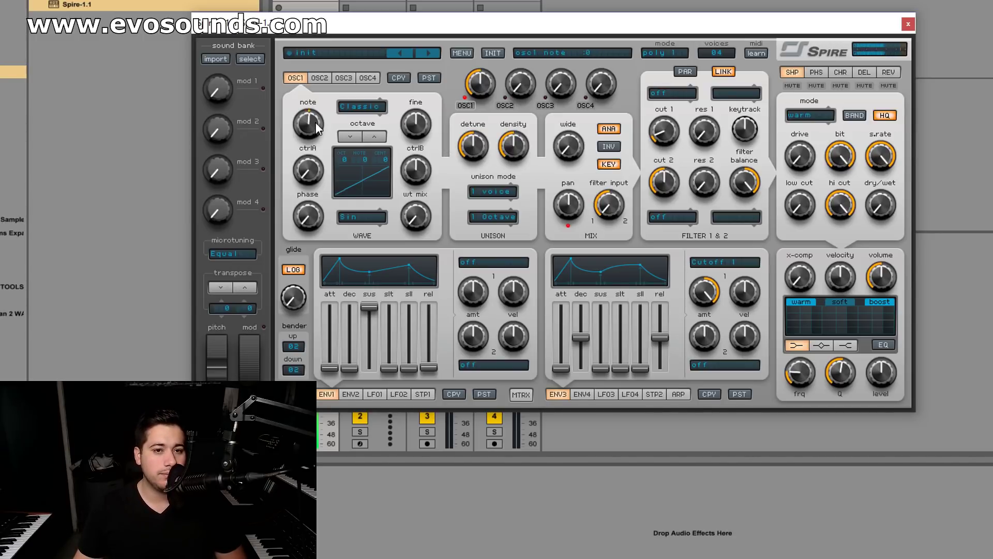
drag(318, 125, 326, 123)
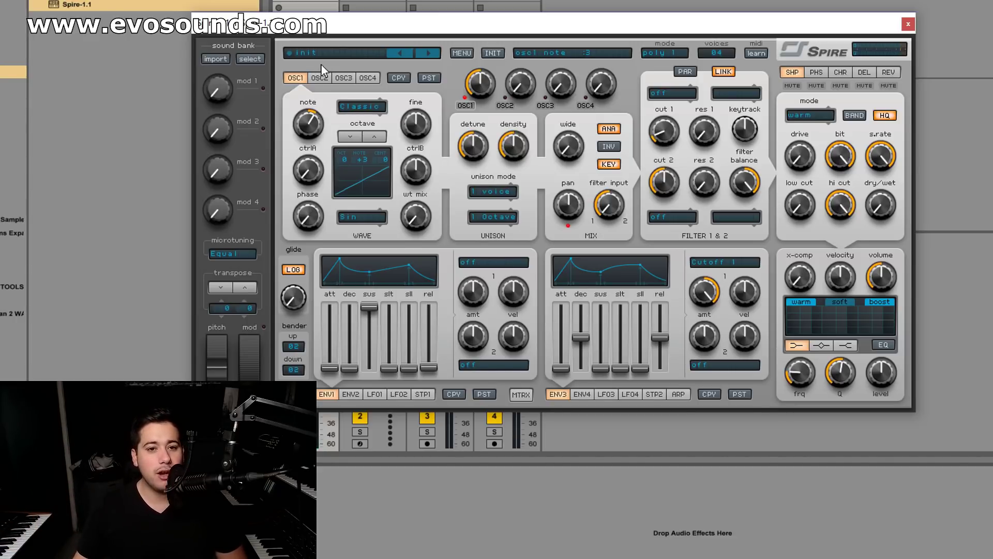
drag(326, 124, 309, 127)
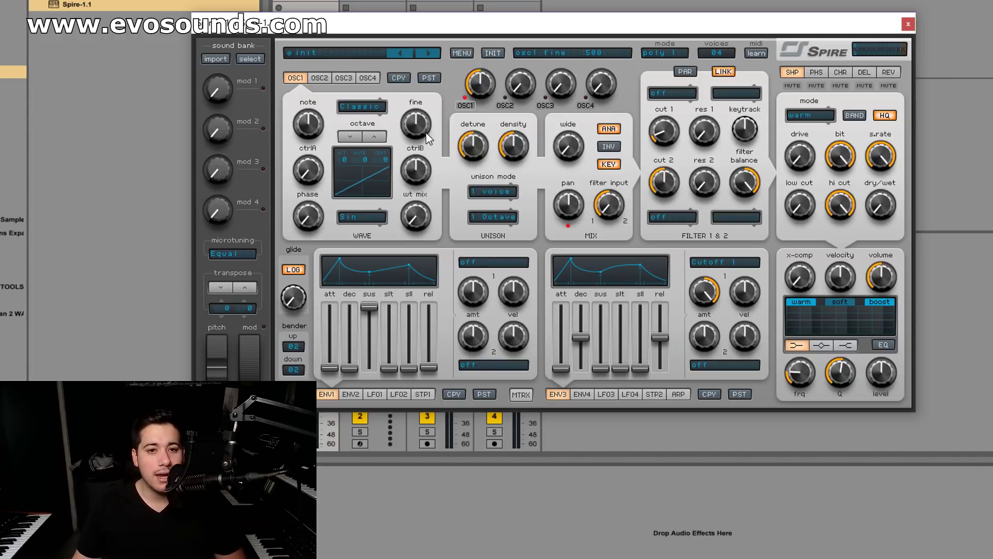
Step: Try oscillator 1's fine tuning at about 595 and its octave at +2, restoring them to 500 and 0
drag(421, 126, 427, 129)
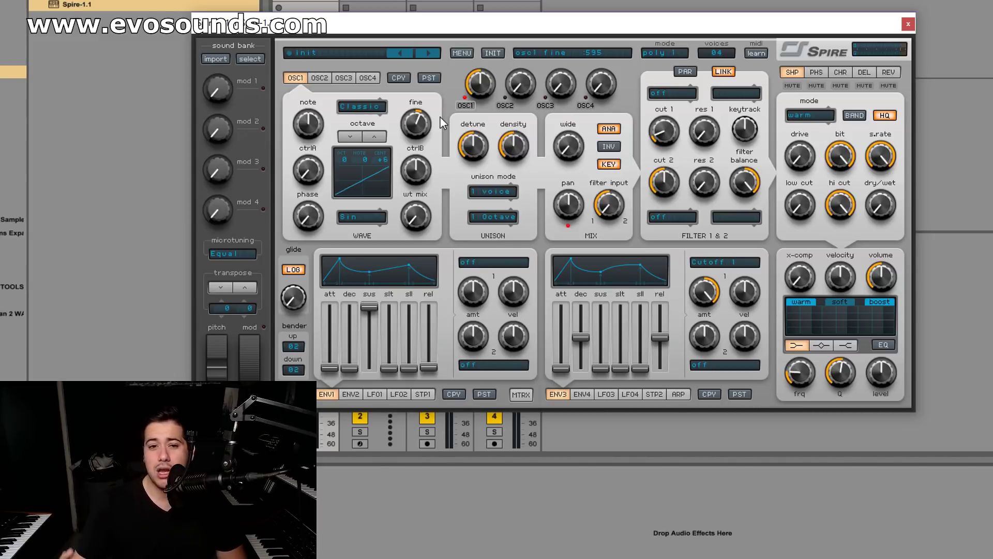
drag(419, 126, 433, 105)
drag(423, 146, 405, 111)
double_click(411, 120)
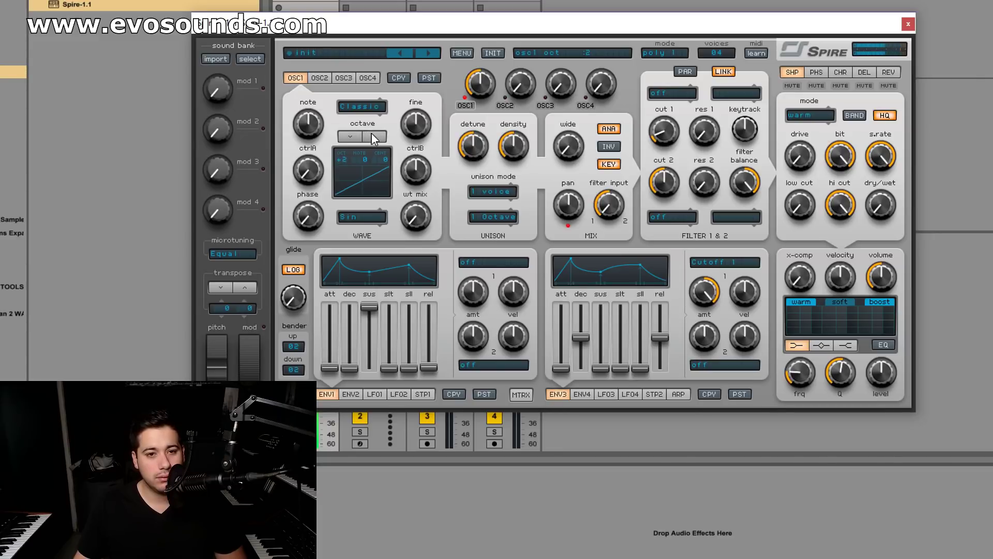
click(357, 140)
click(357, 140)
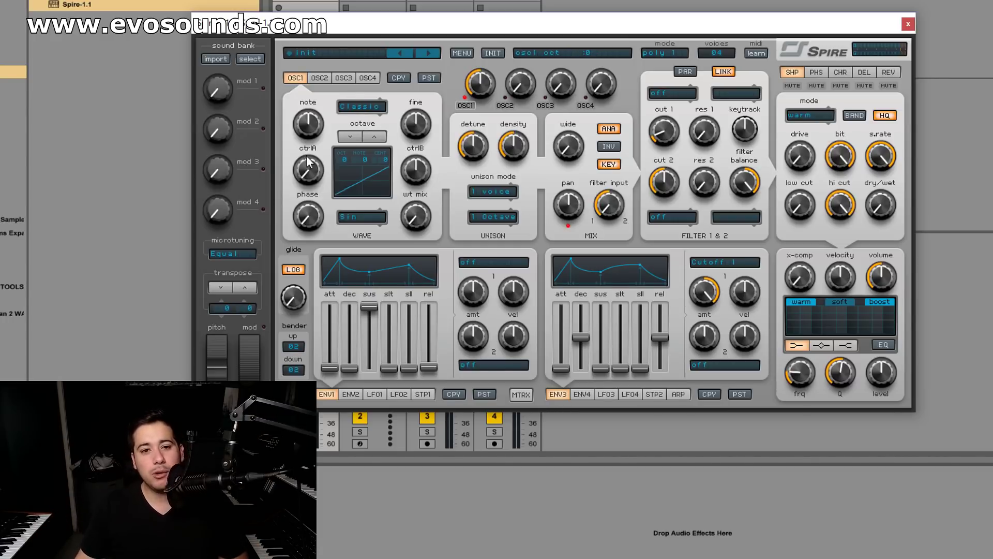
Step: Morph oscillator 1's saw into a square with ctrlA fully up, trying ctrlB at about 885 on the way
mouse_move(308, 176)
mouse_down()
mouse_move(352, 48)
mouse_move(315, 172)
mouse_up()
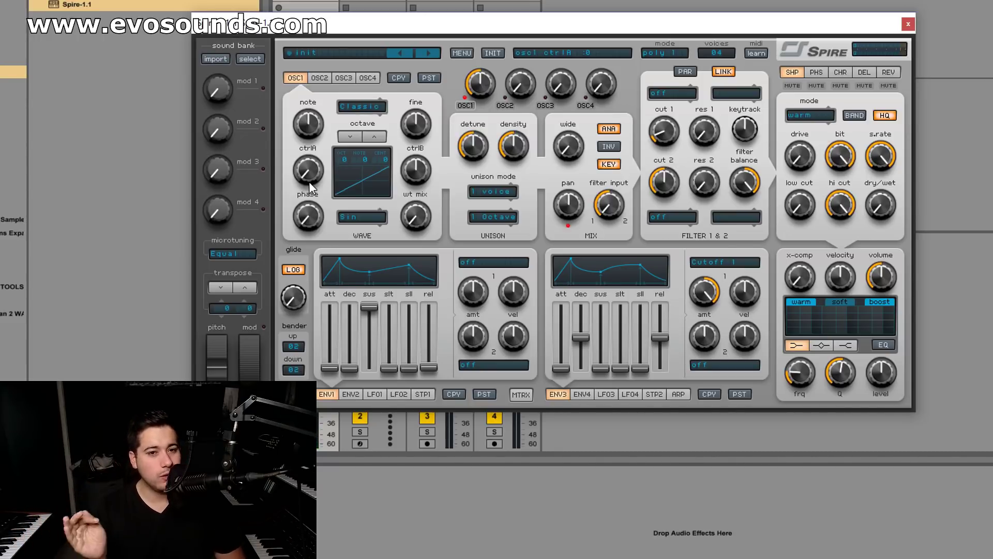
mouse_move(308, 181)
mouse_down()
mouse_move(299, 150)
mouse_move(333, 43)
mouse_move(300, 176)
mouse_move(312, 166)
mouse_up()
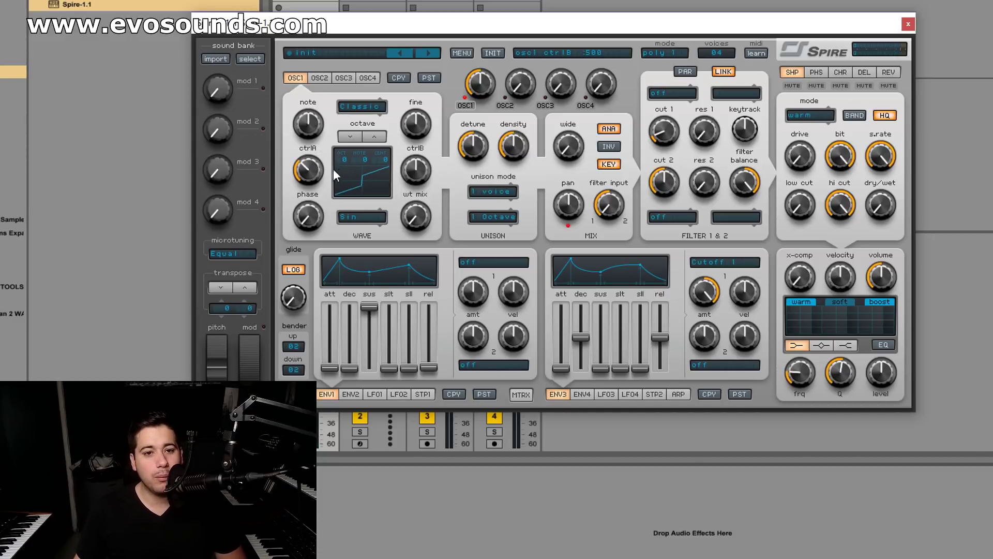
mouse_move(413, 171)
mouse_down()
mouse_move(389, 223)
mouse_move(420, 179)
mouse_up()
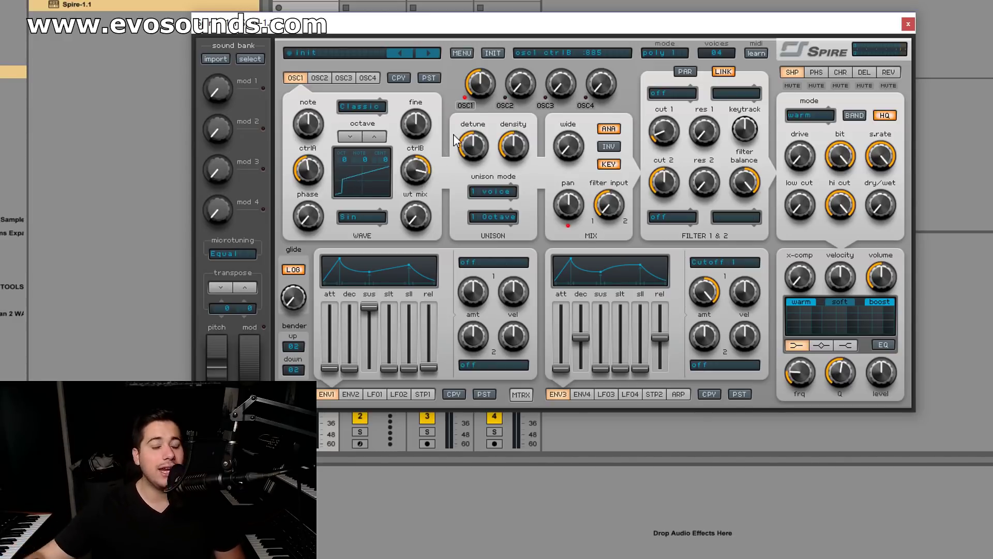
drag(415, 169, 406, 186)
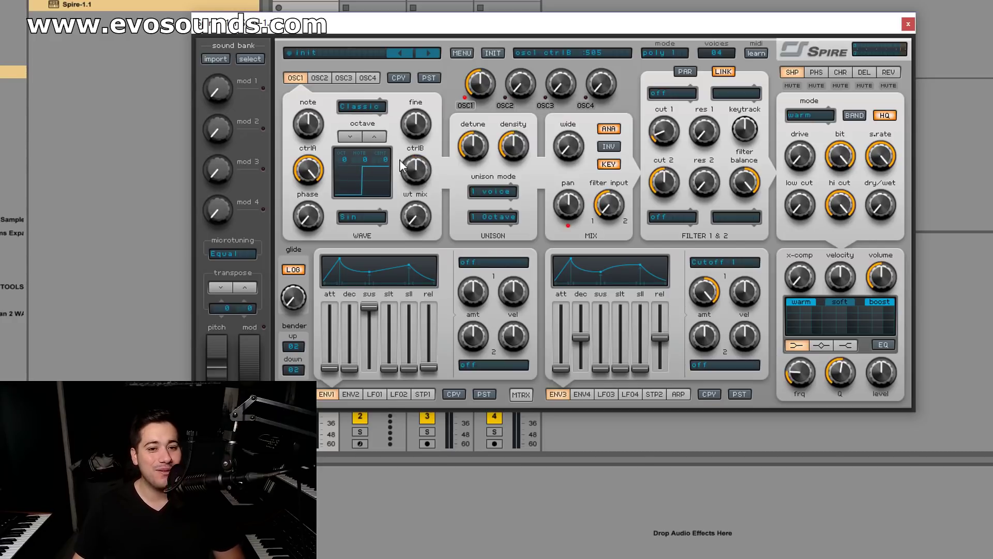
Step: Try several ctrlB pulse widths on oscillator 1's square wave, including about 875, and reset ctrlA to 0 and ctrlB to 500
mouse_move(427, 173)
mouse_down()
mouse_move(439, 164)
mouse_move(418, 179)
mouse_up()
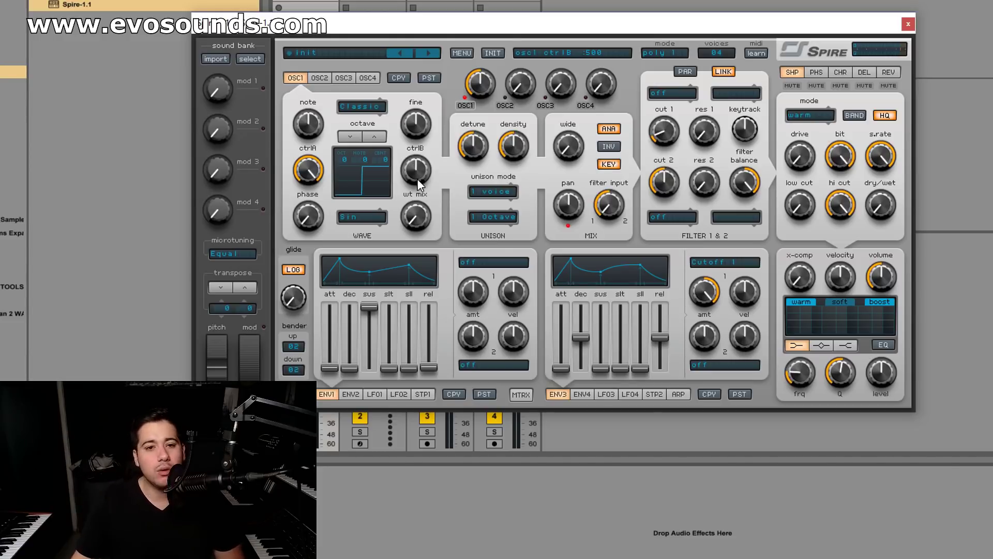
drag(427, 166, 418, 175)
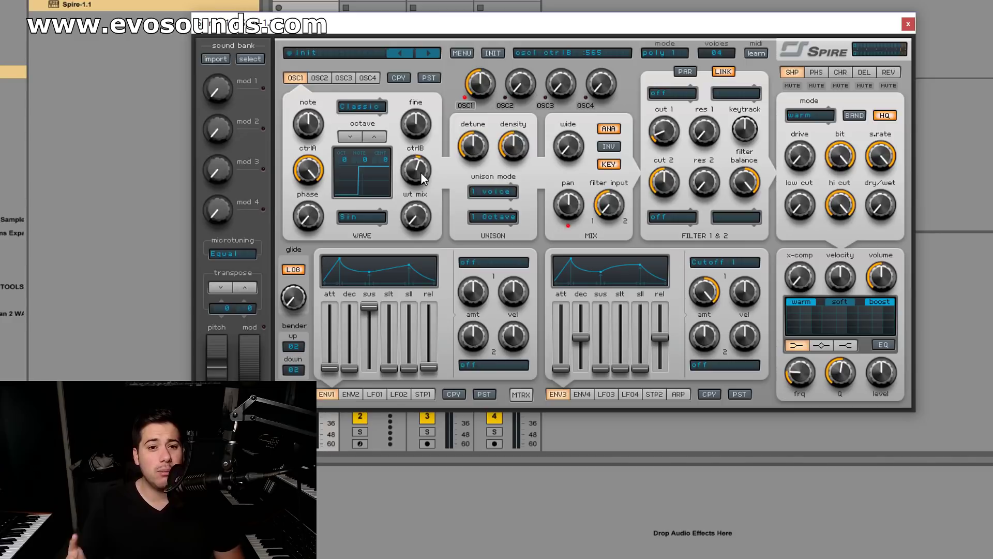
drag(420, 172, 589, 143)
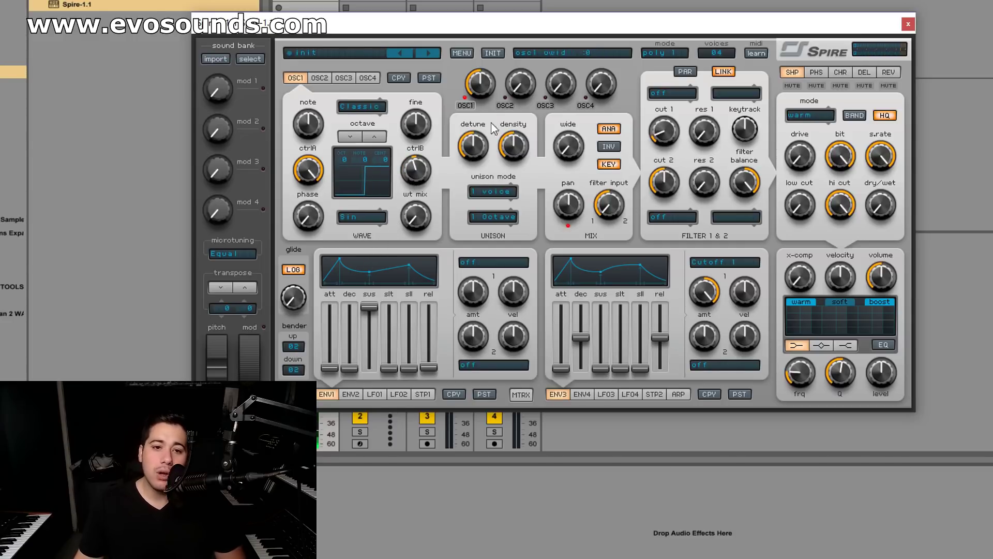
double_click(412, 175)
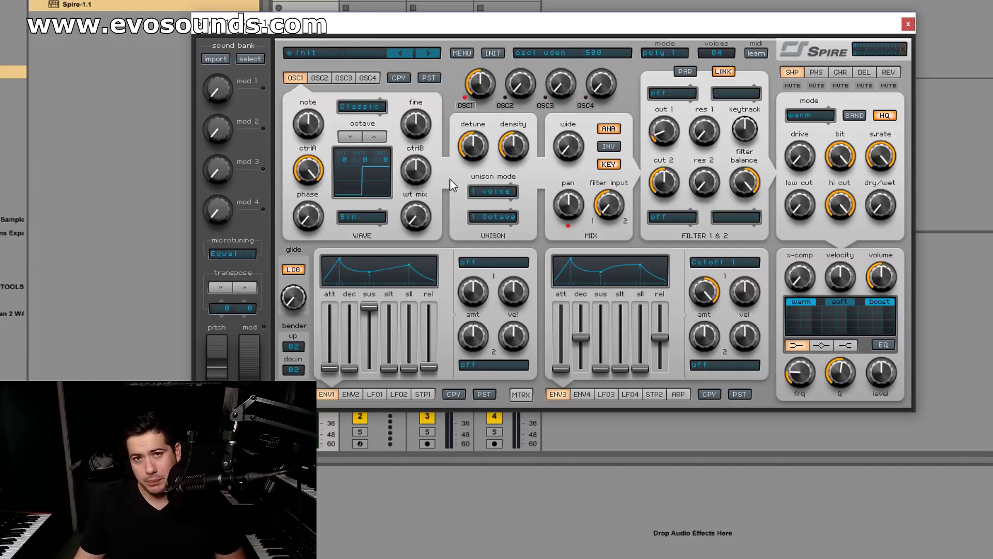
drag(426, 172, 428, 128)
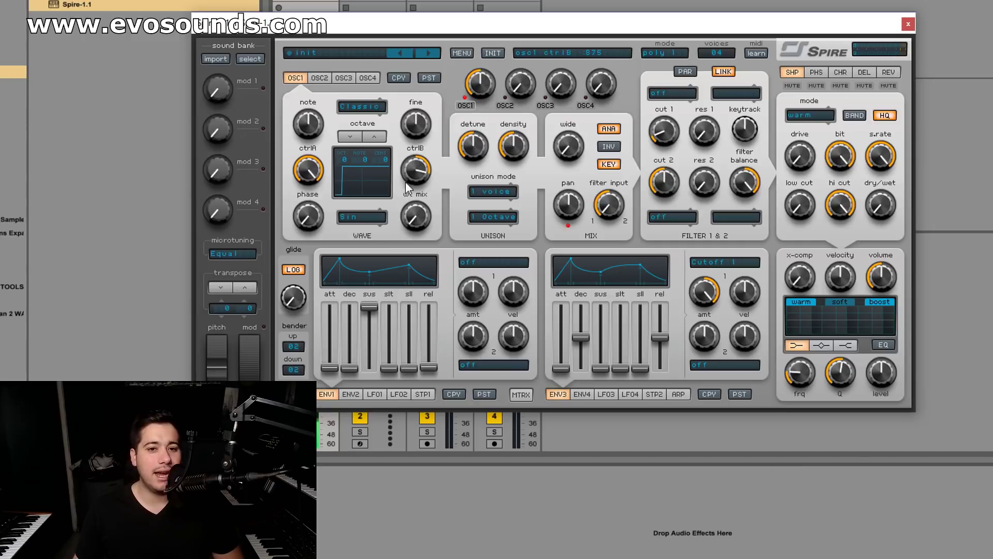
drag(415, 166, 251, 346)
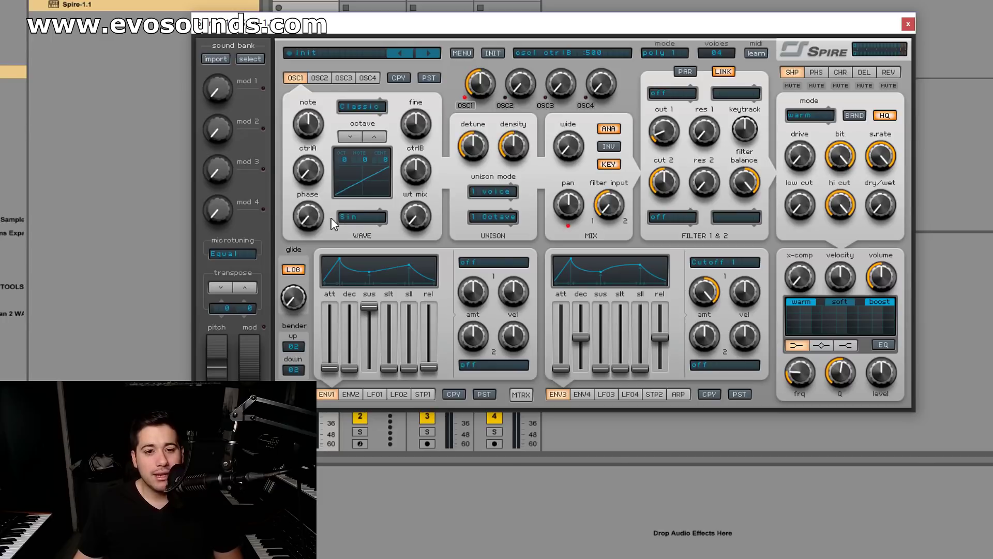
Step: Try several oscillator 1 phase positions with the Sin wavetable mixed in, ending with phase at 500 and wt mix at 0
mouse_move(308, 221)
mouse_down()
mouse_move(309, 211)
mouse_move(324, 213)
mouse_up()
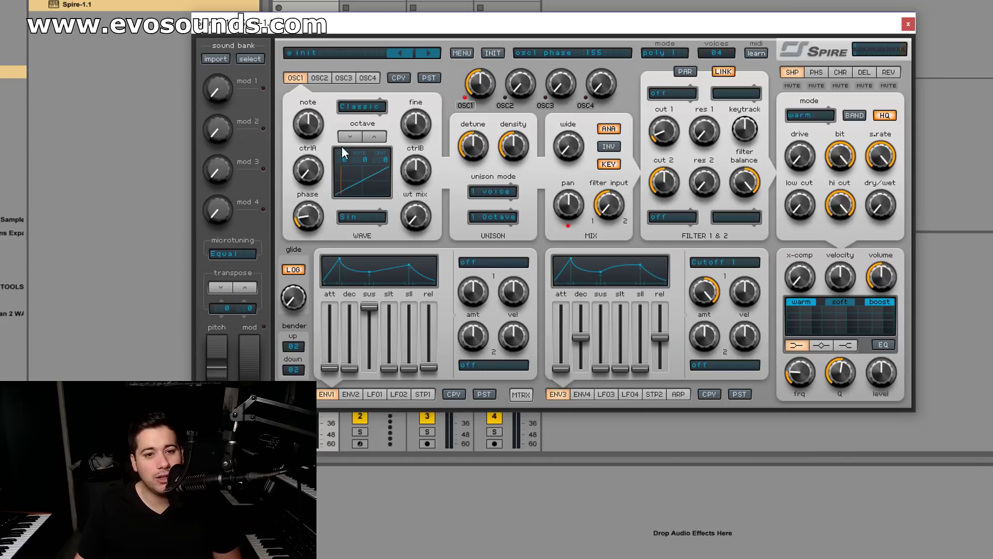
drag(323, 212, 328, 219)
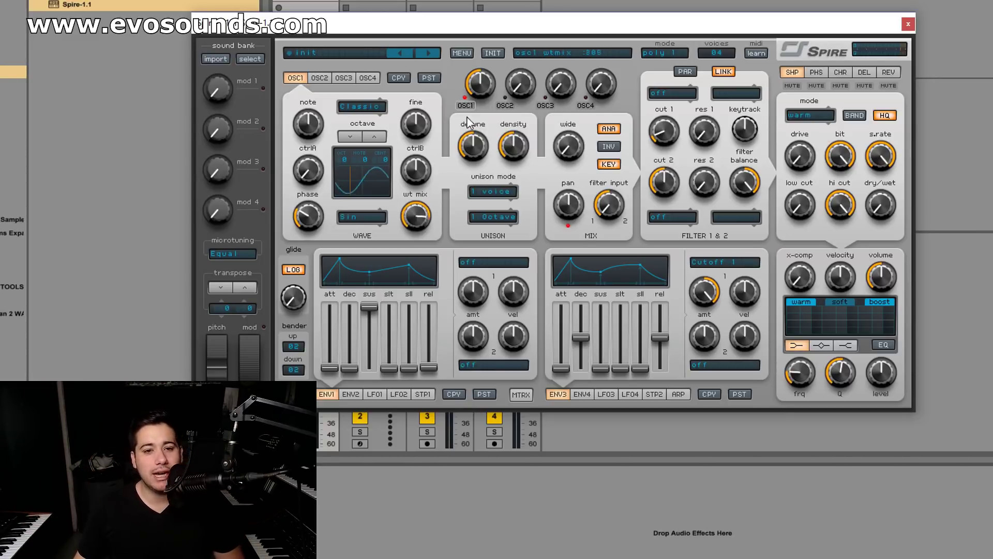
drag(325, 210, 336, 170)
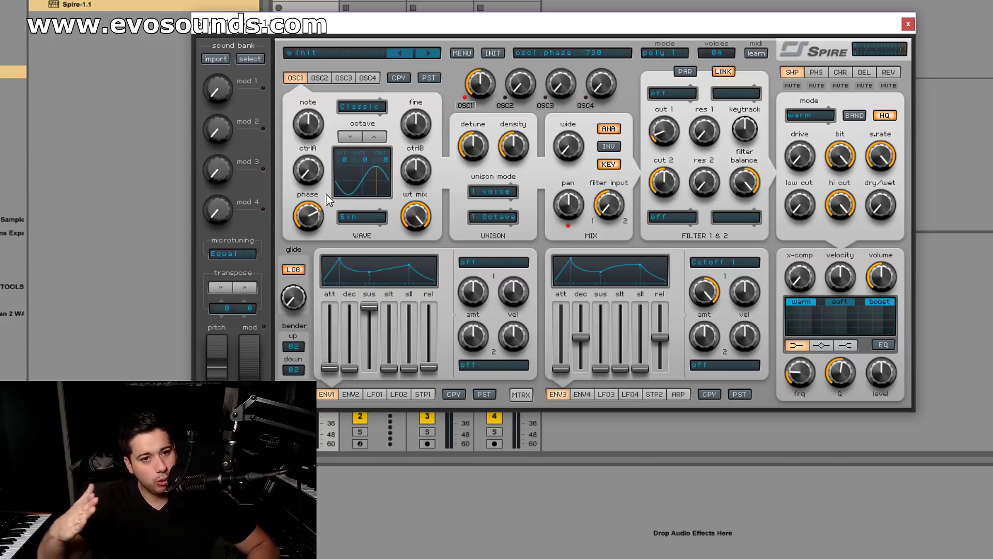
drag(328, 200, 314, 194)
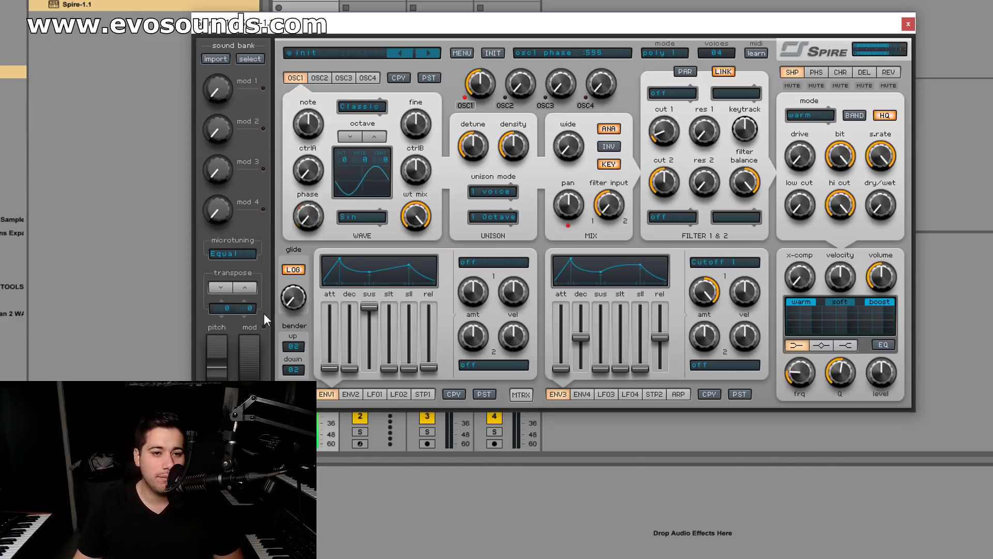
drag(324, 229, 305, 218)
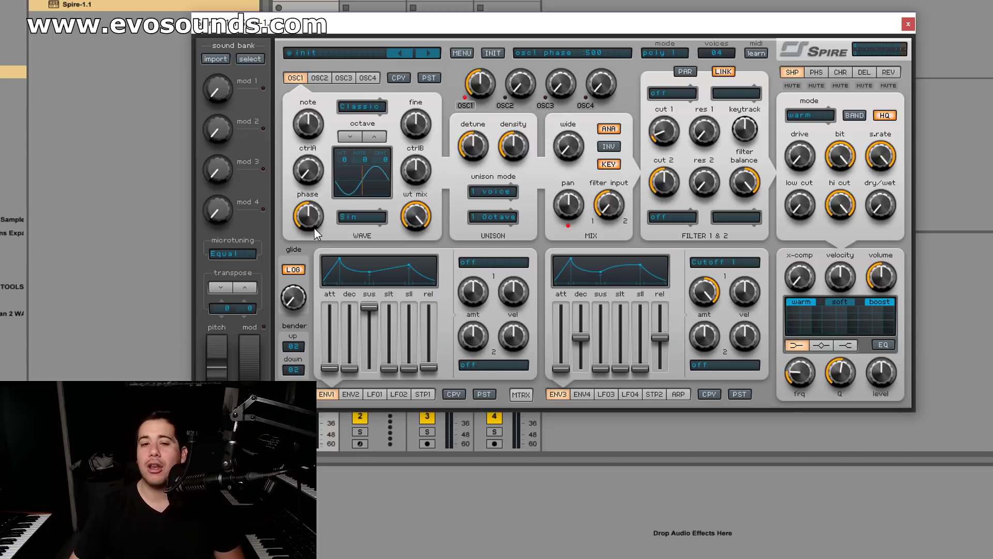
drag(410, 209, 400, 316)
Step: Choose the Synth 1 wavetable for oscillator 1 and raise wt mix to 1000
click(365, 217)
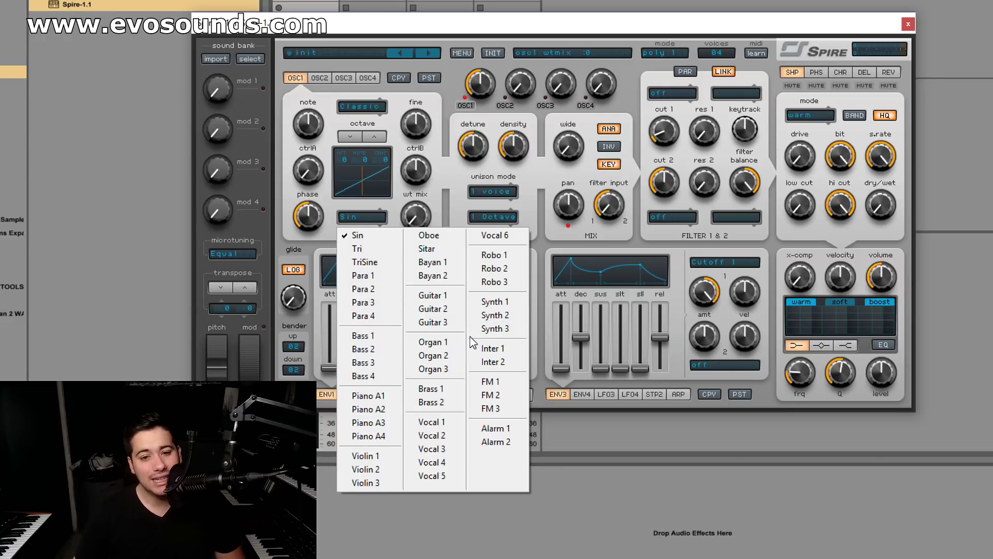
click(523, 301)
mouse_move(414, 216)
mouse_down()
mouse_move(433, 186)
mouse_move(416, 219)
mouse_up()
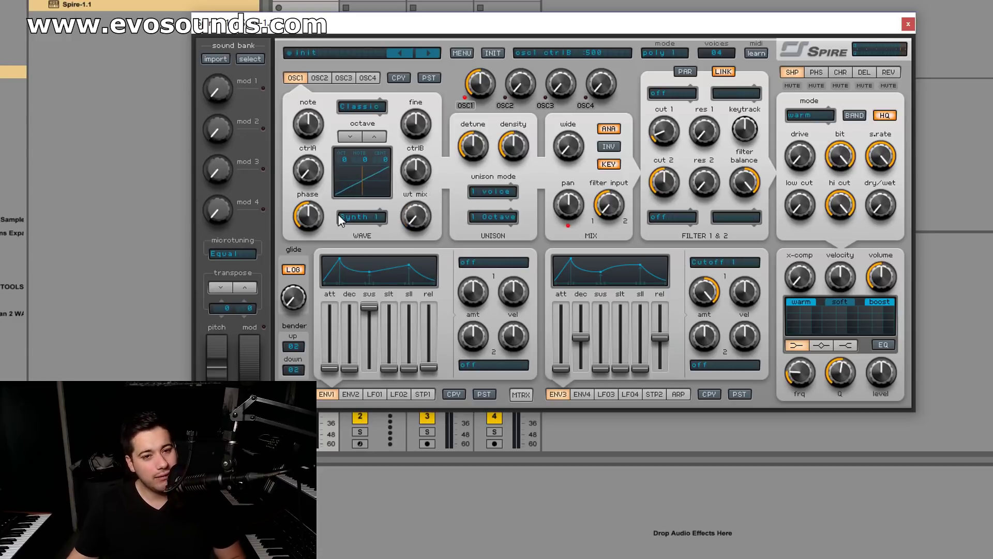
drag(417, 218, 406, 150)
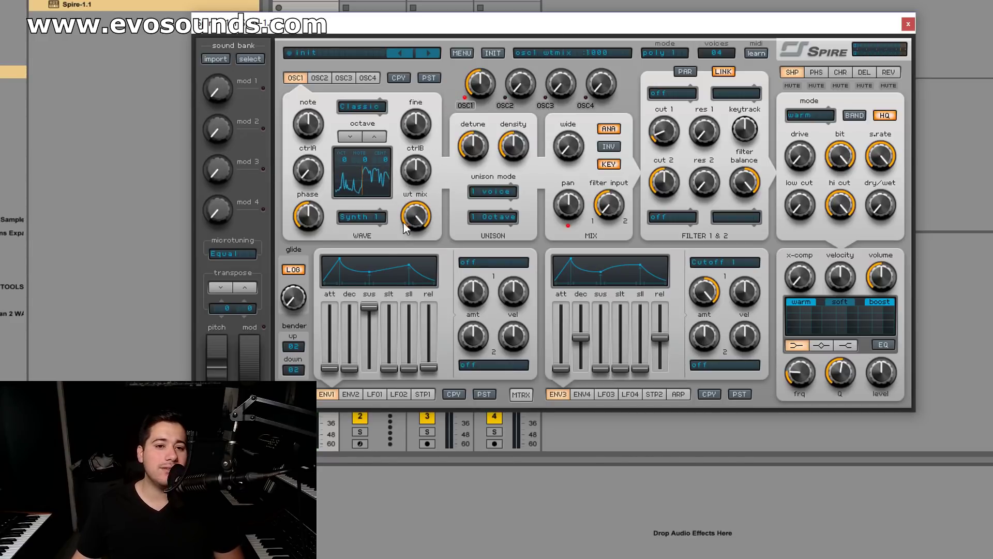
Step: Return oscillator 1's phase to zero, try different ctrlA and ctrlB amounts, and undo the last changes
drag(423, 176, 391, 209)
drag(307, 216, 260, 240)
mouse_move(415, 171)
mouse_down()
mouse_move(443, 112)
mouse_move(415, 165)
mouse_up()
drag(403, 175, 404, 167)
drag(308, 168, 307, 186)
key(ctrl+z)
key(ctrl+z)
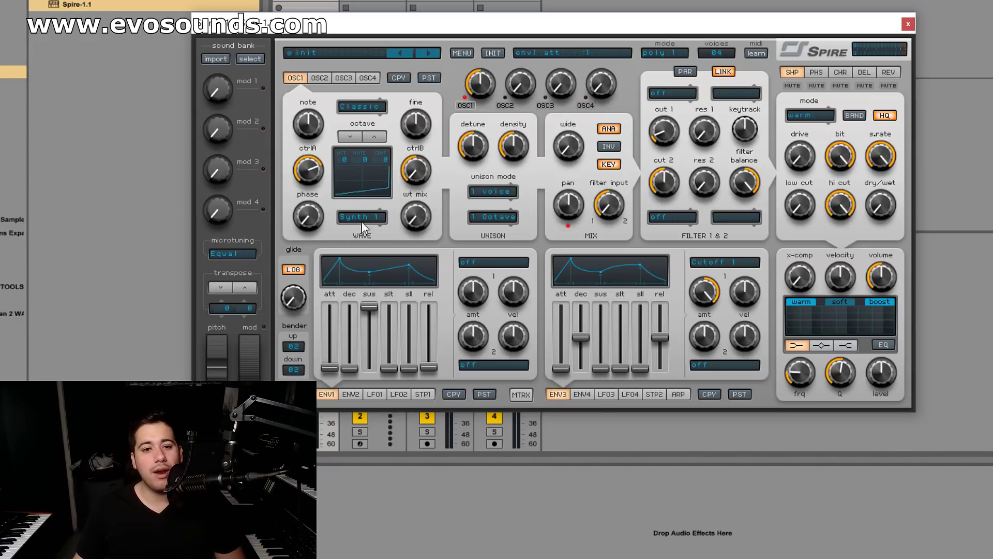
Step: Choose the Bass 2 wavetable for oscillator 1, try its wt mix, and undo the mix changes
click(348, 217)
click(357, 348)
drag(414, 220, 389, 184)
key(ctrl+z)
key(ctrl+z)
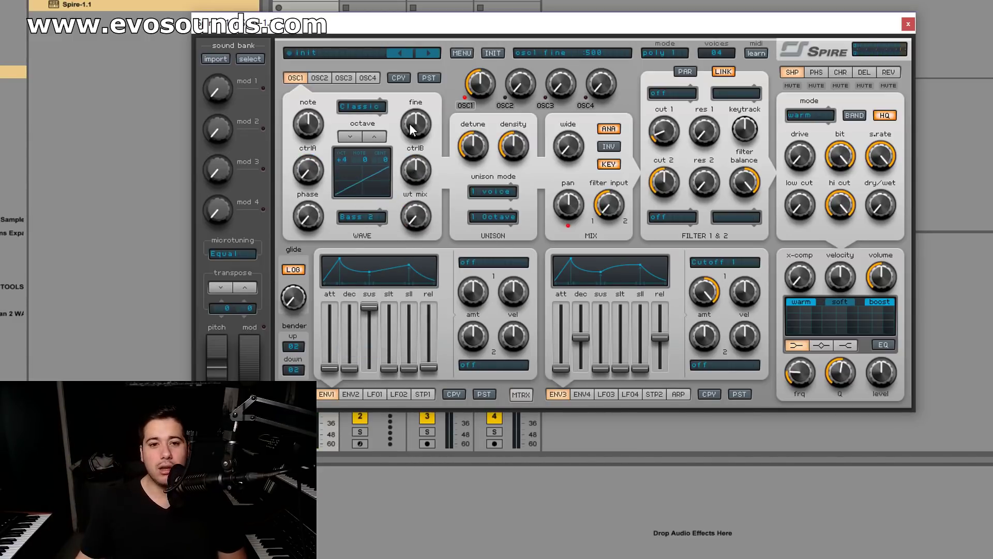
Step: Set oscillator 1's type to Noise, try different ctrlB and ctrlA amounts, and set the octave to 0
click(362, 106)
click(391, 137)
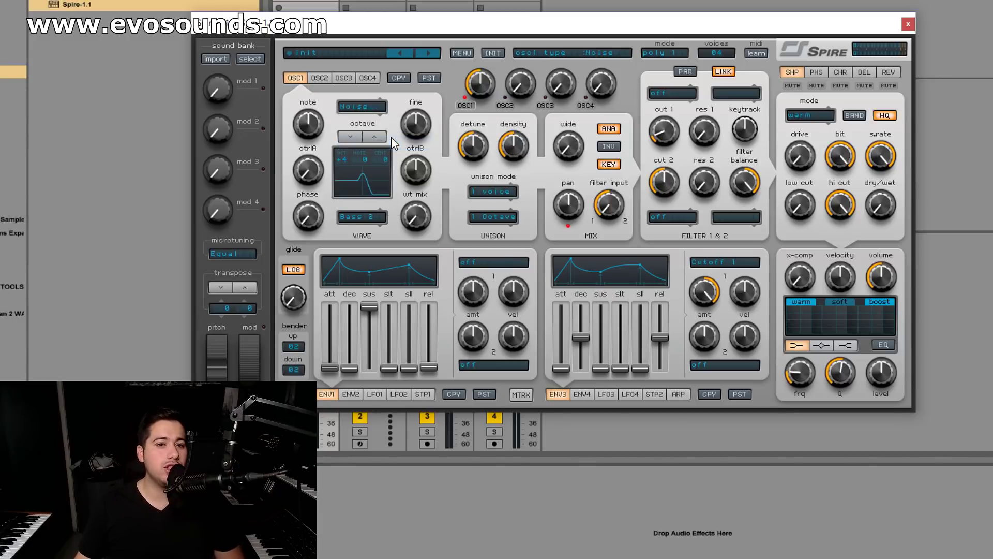
drag(429, 170, 433, 150)
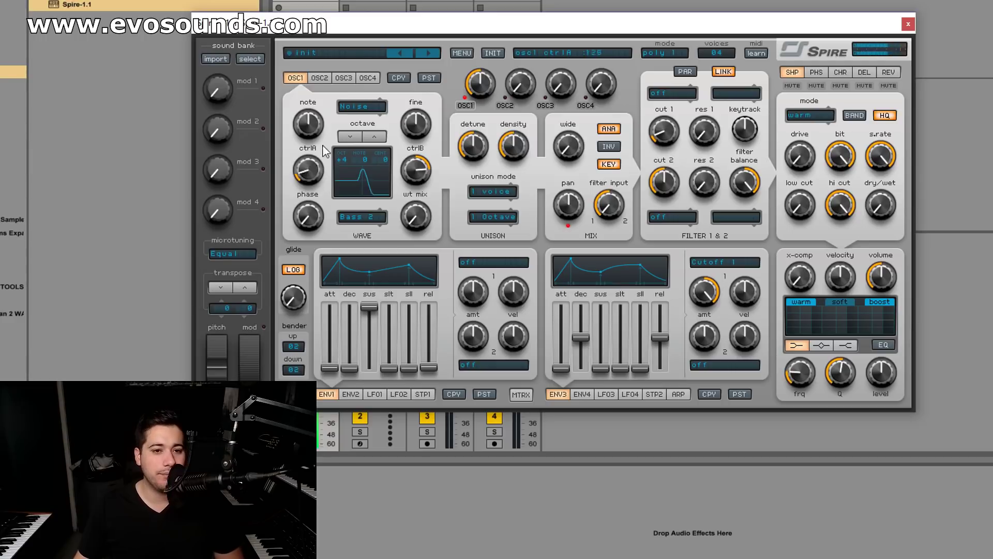
click(350, 137)
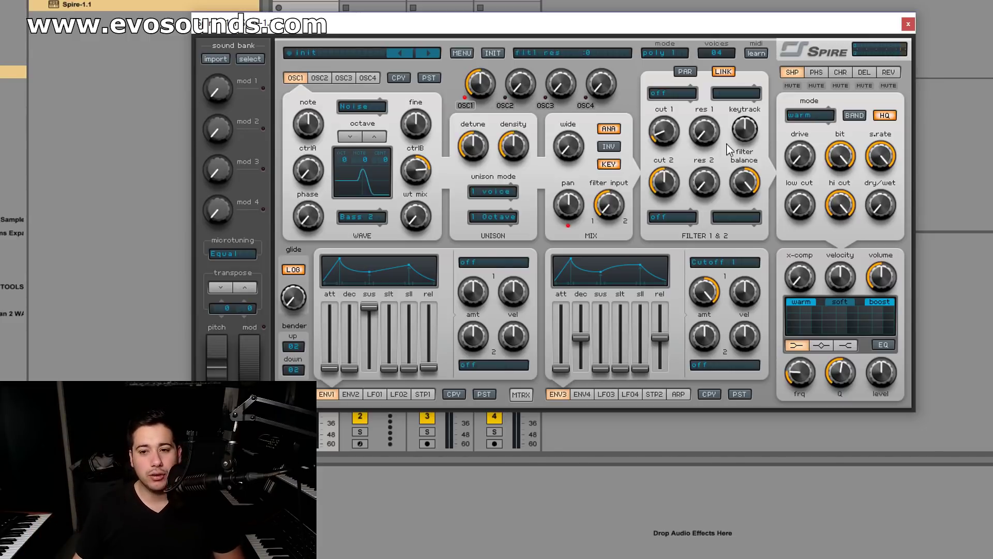
Step: Turn on the EQ and cut its low band, with the band's frequency at 0
click(683, 94)
click(676, 107)
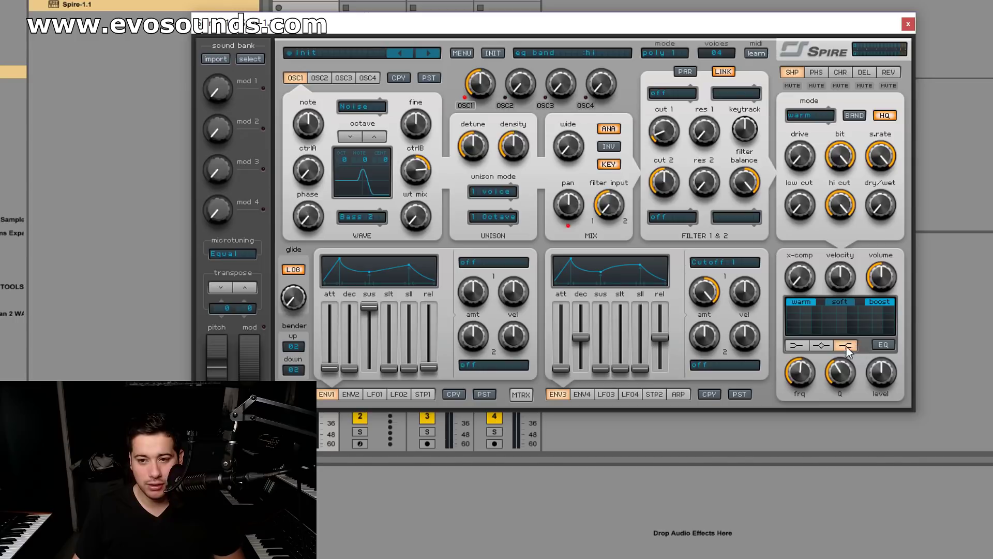
click(883, 344)
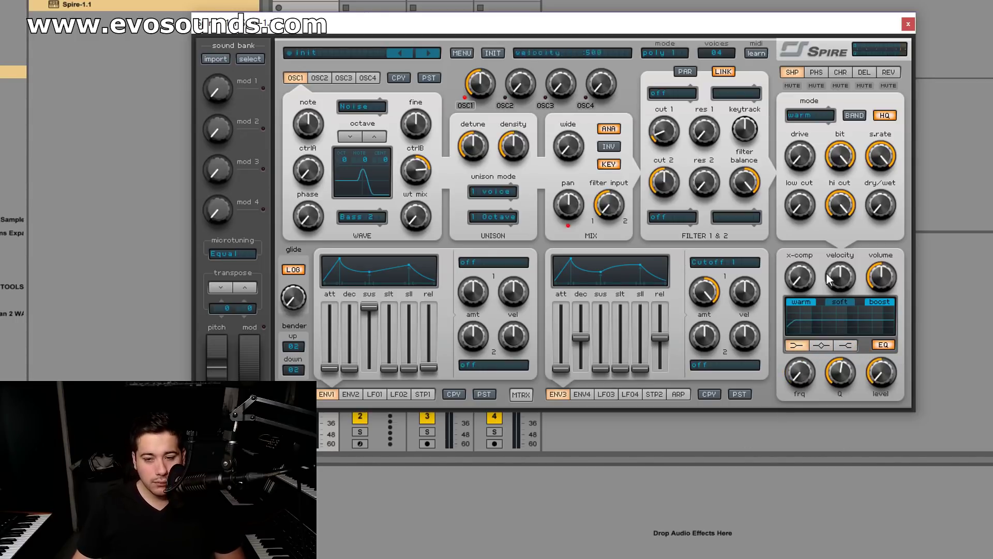
drag(795, 396, 709, 531)
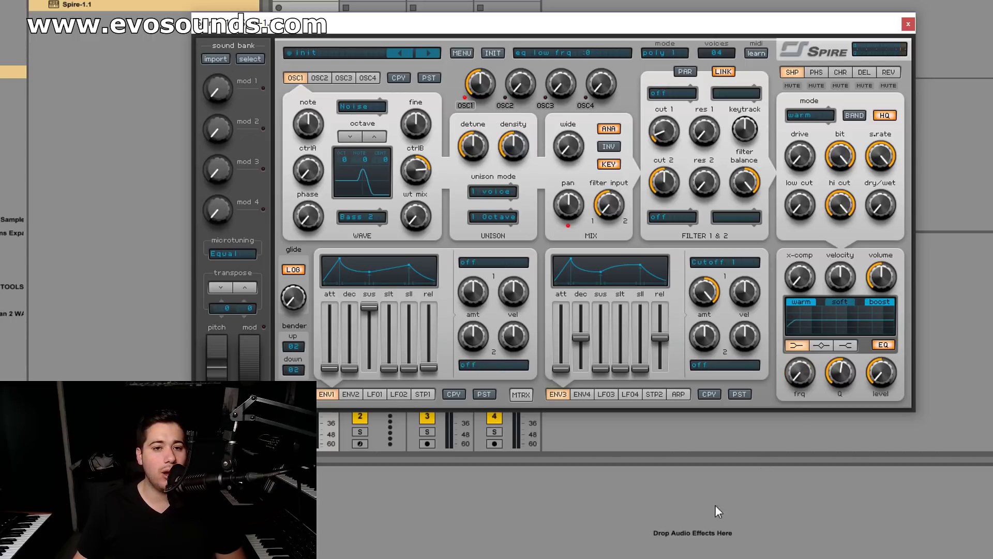
Step: Lower the noise oscillator's ctrlB to 0 and raise its octave to 4
drag(413, 170, 435, 208)
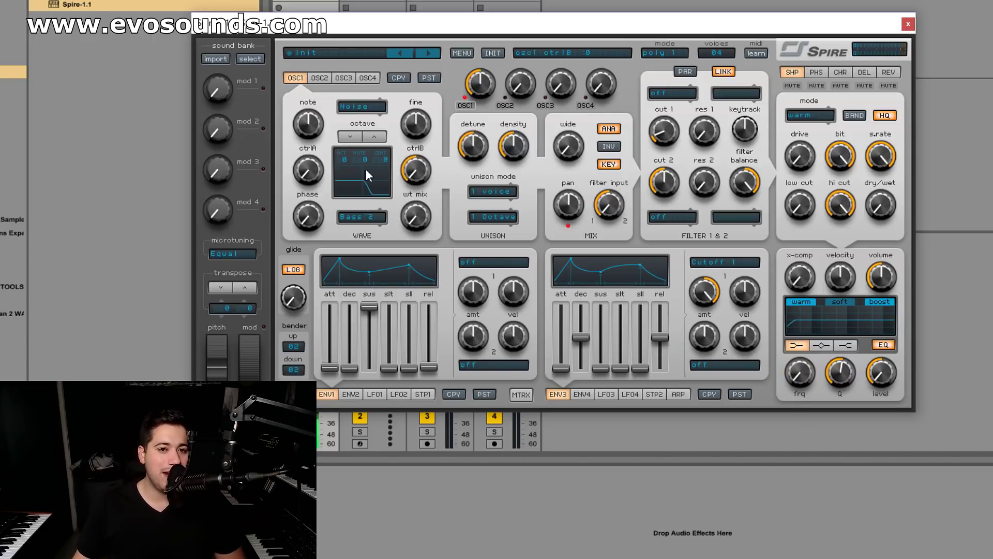
click(372, 138)
click(372, 137)
click(372, 138)
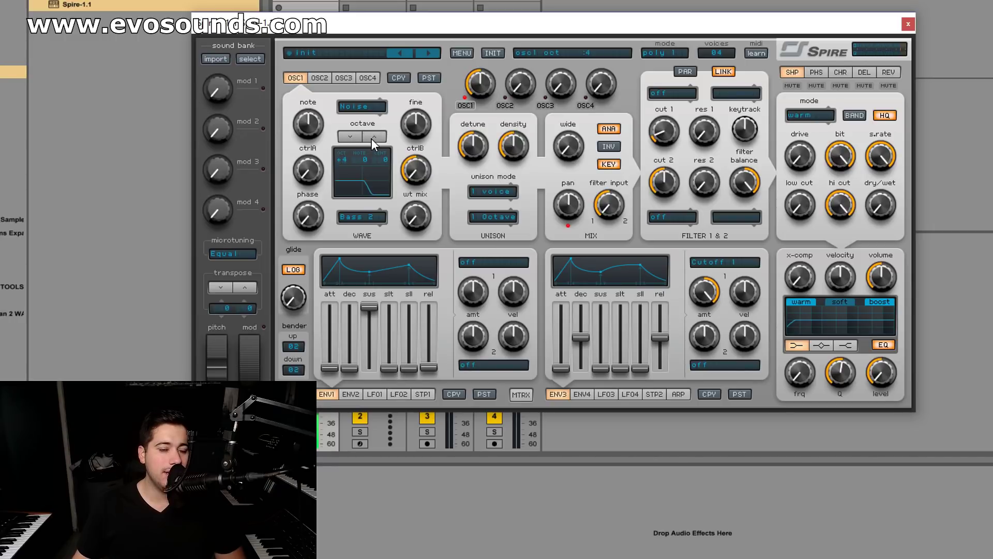
Step: Try the noise oscillator at lower and higher octaves with a different ctrlA amount, ending at octave 0
click(350, 137)
click(349, 138)
click(348, 138)
click(373, 138)
click(373, 137)
click(373, 138)
click(373, 137)
mouse_move(418, 133)
click(350, 137)
click(351, 137)
click(351, 136)
click(353, 136)
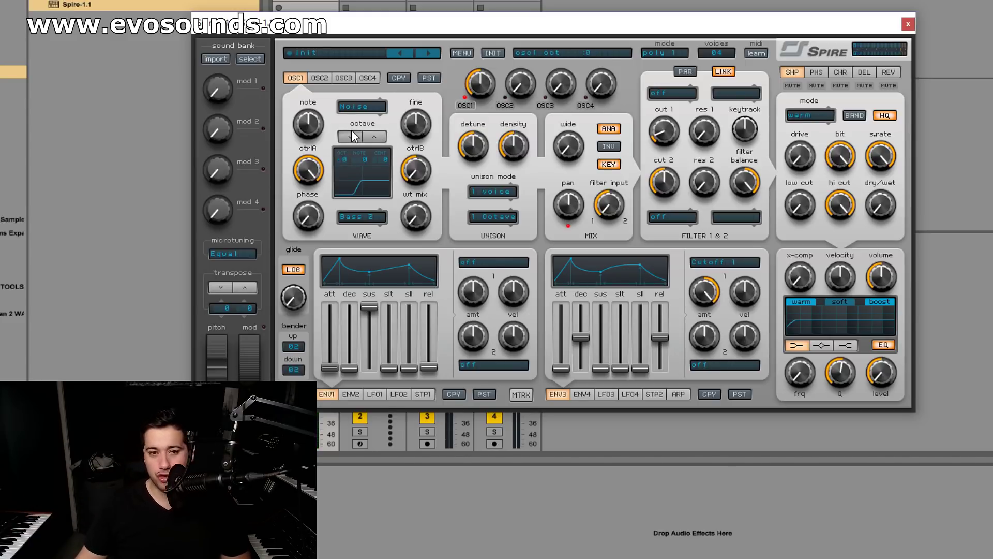
Step: Return the noise oscillator's ctrlA to 0, reset ctrlB to its centre value, and restore the Classic type
drag(297, 175, 420, 243)
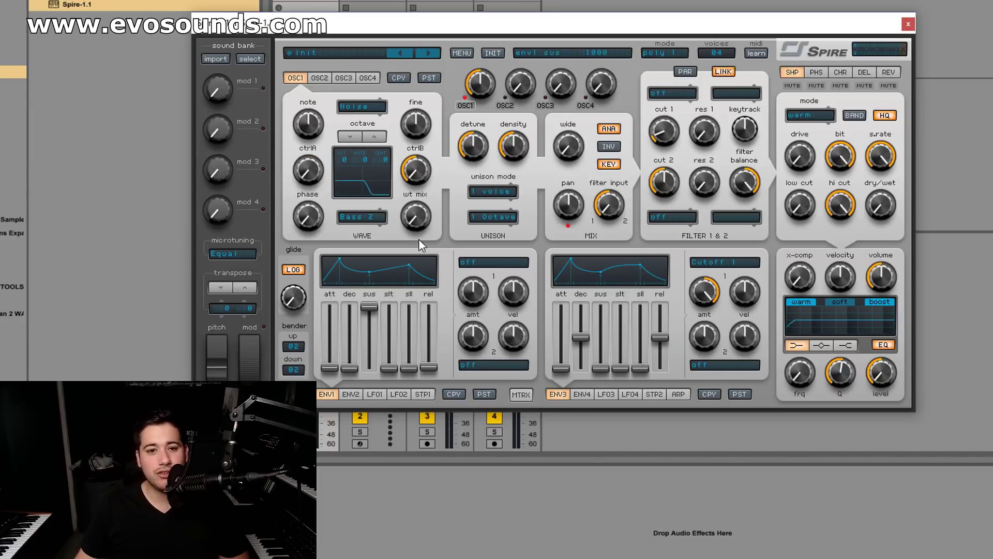
double_click(415, 170)
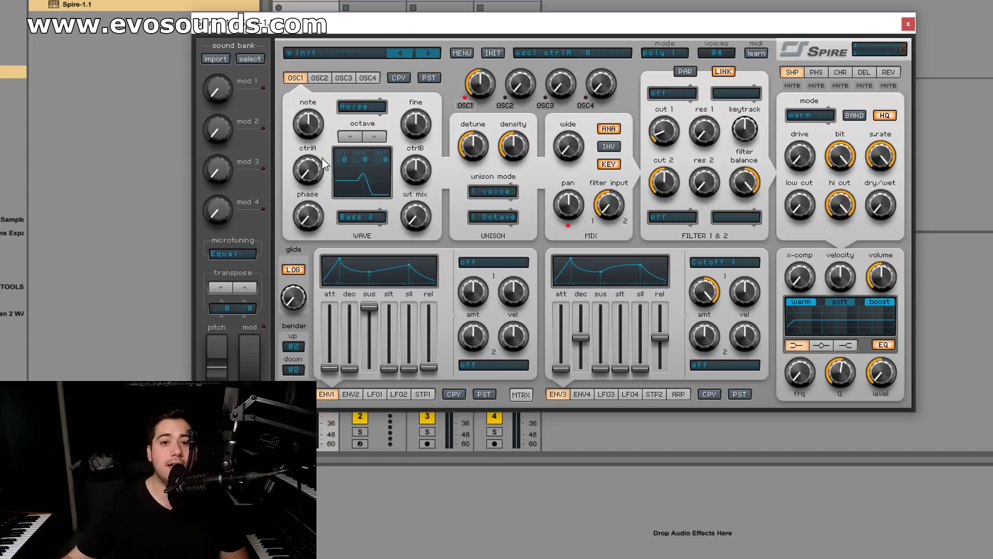
click(362, 106)
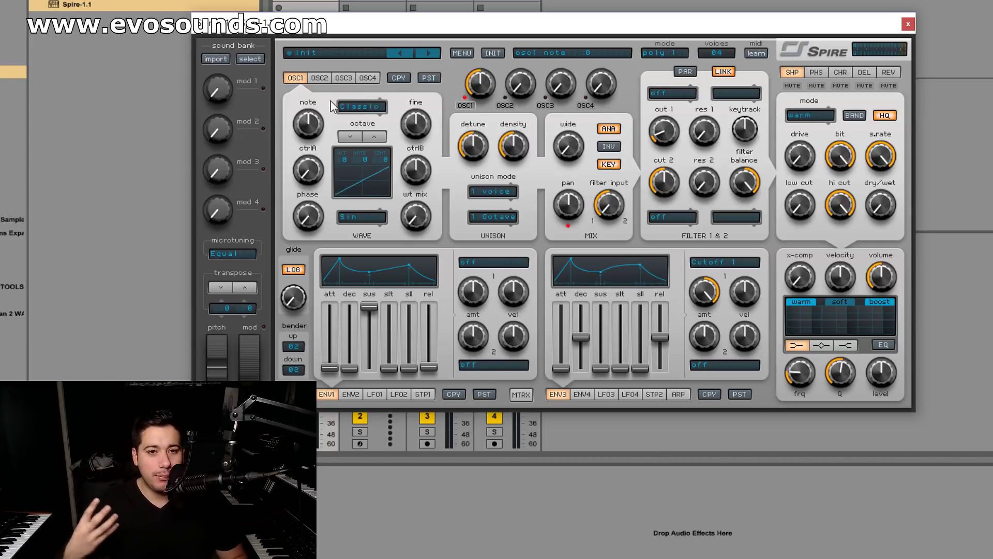
Step: Set oscillator 1's type to FM, raise ctrlA, and try different ctrlB amounts up to about 820
click(349, 109)
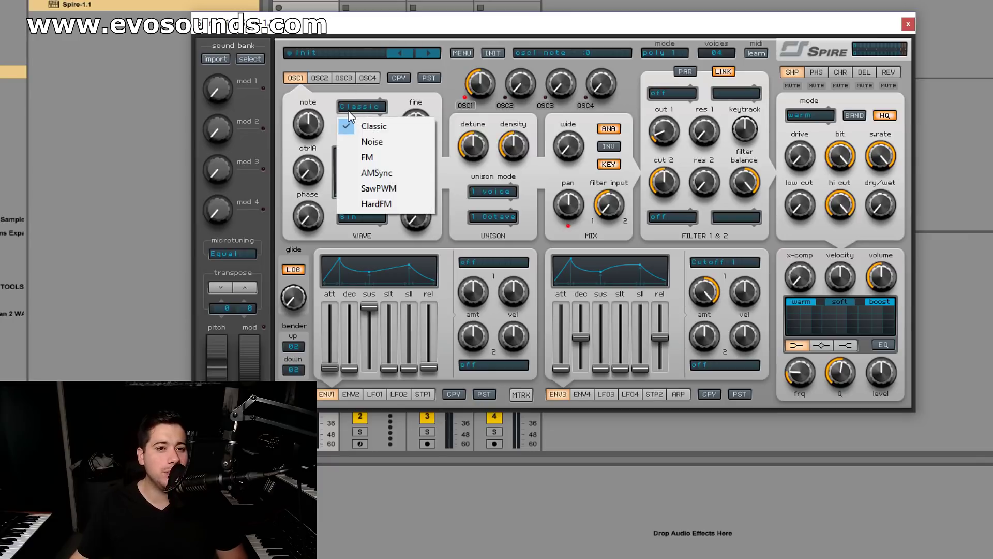
click(389, 158)
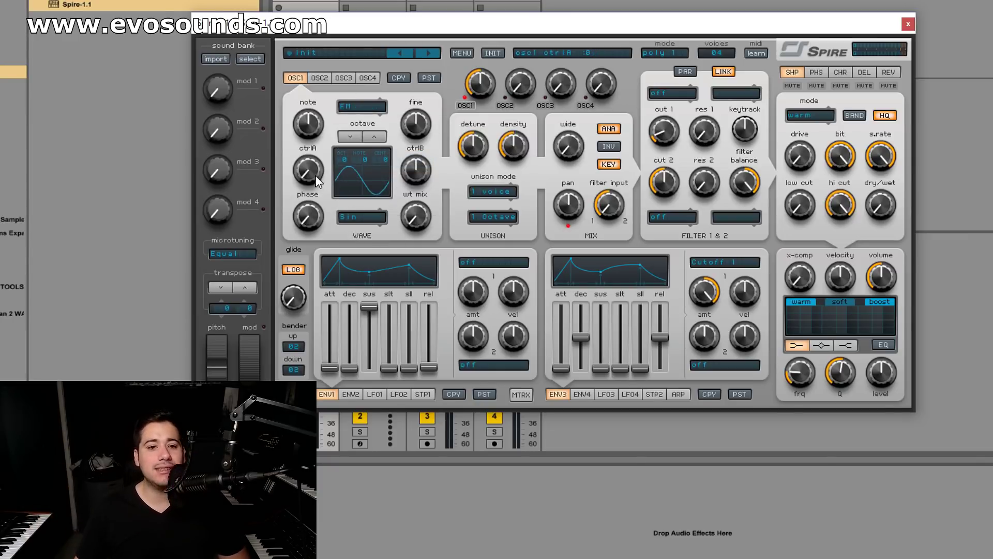
drag(311, 172, 319, 161)
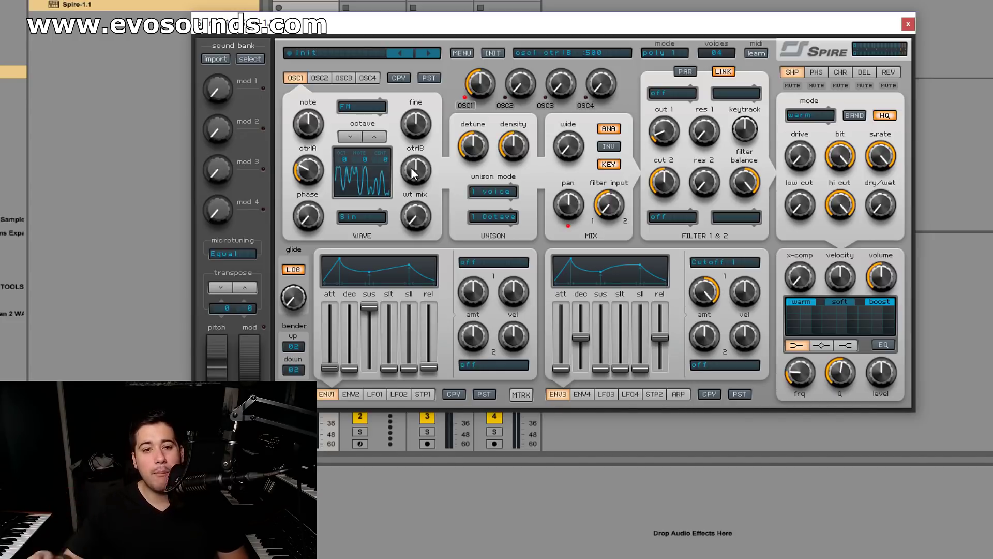
mouse_move(414, 174)
mouse_down()
mouse_move(425, 156)
mouse_move(418, 167)
mouse_up()
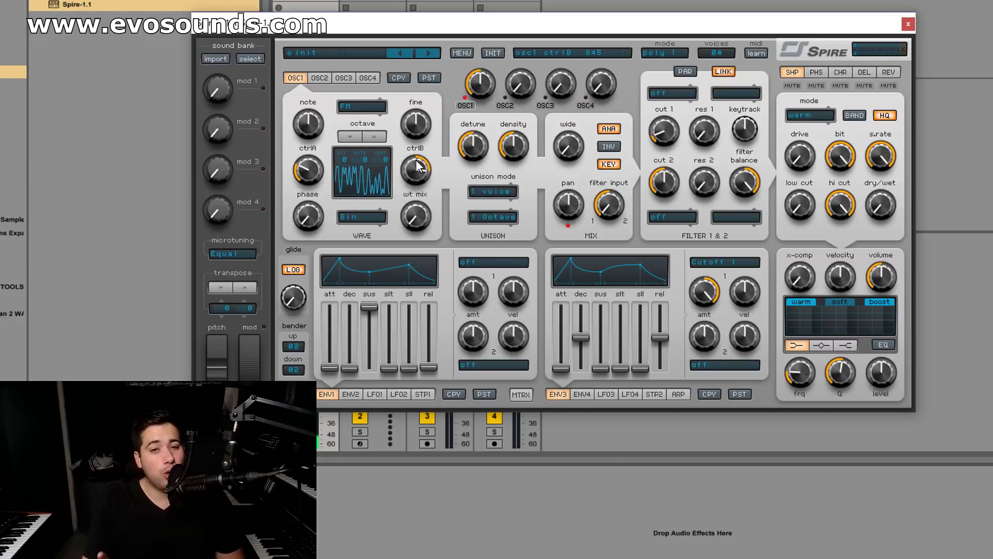
drag(418, 166, 438, 107)
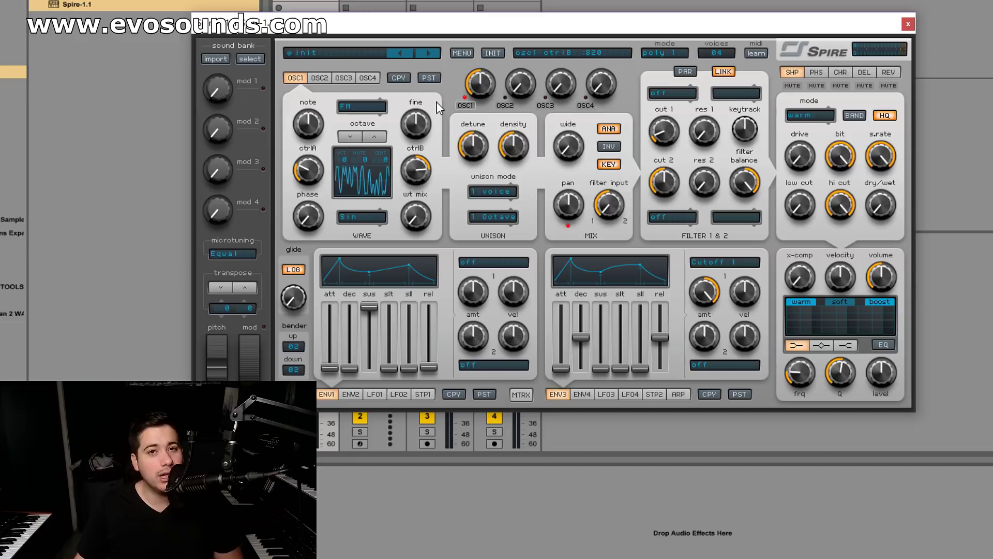
Step: Reset the FM oscillator's ctrlB to 500, lower ctrlA, and try ctrlB again up to about 815 before centring it
double_click(416, 168)
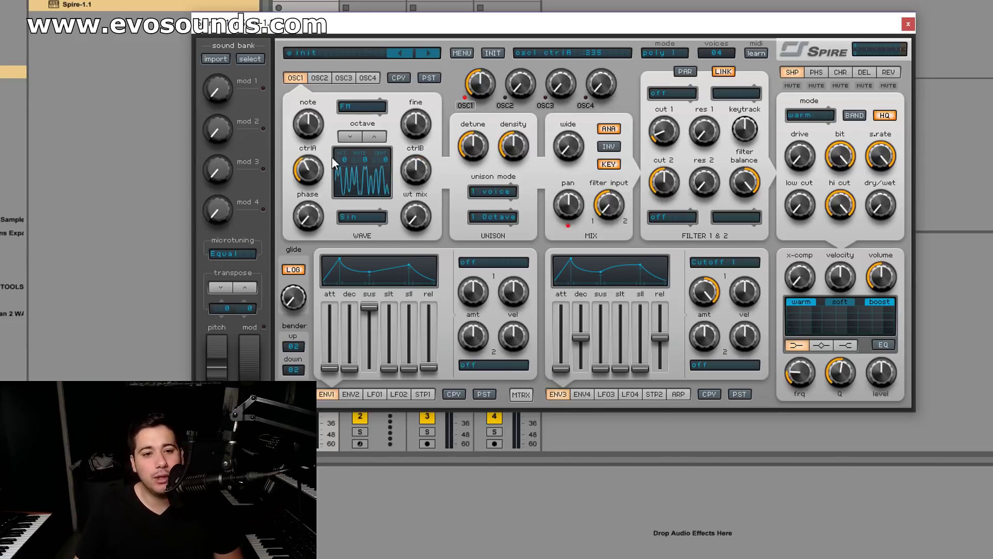
mouse_move(306, 170)
mouse_down()
mouse_move(294, 205)
mouse_move(300, 167)
mouse_up()
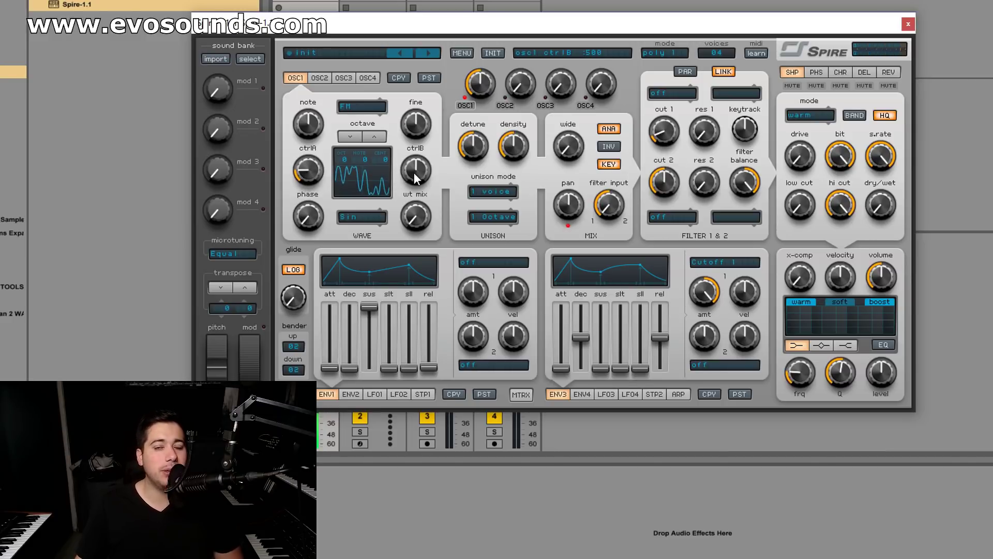
drag(414, 172, 434, 146)
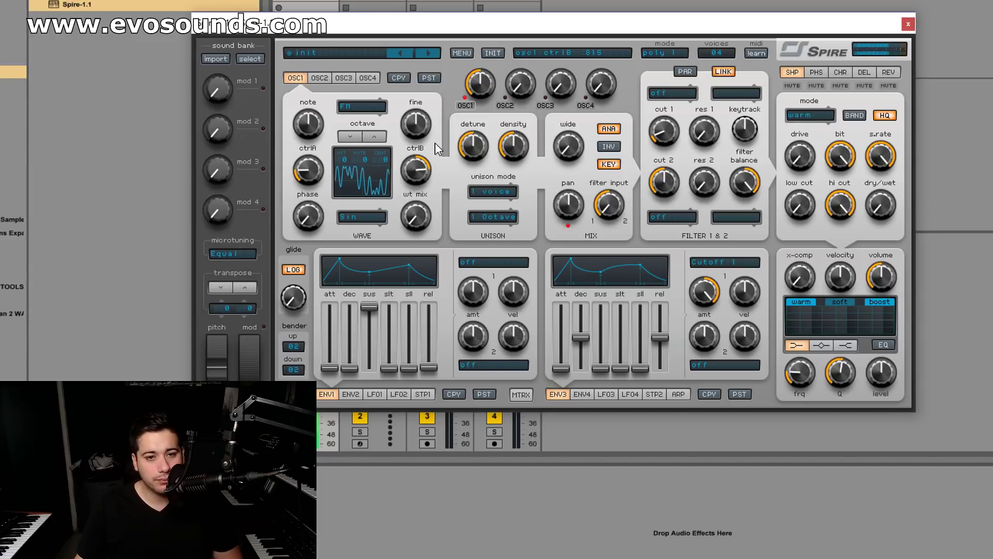
drag(436, 147, 397, 193)
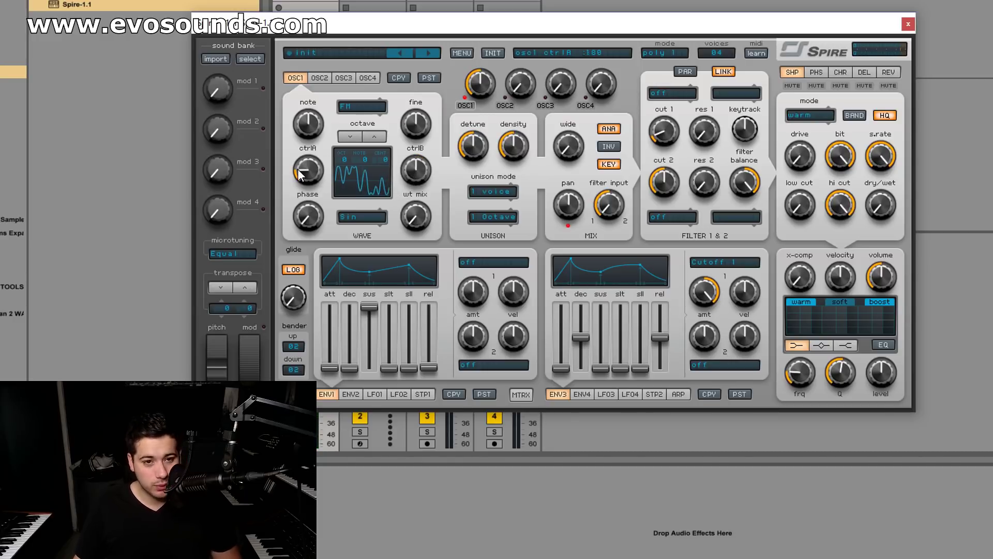
Step: Try the FM oscillator's wt mix with the Sin wavetable, and return wt mix, ctrlB and ctrlA to their starting values
drag(420, 212, 437, 168)
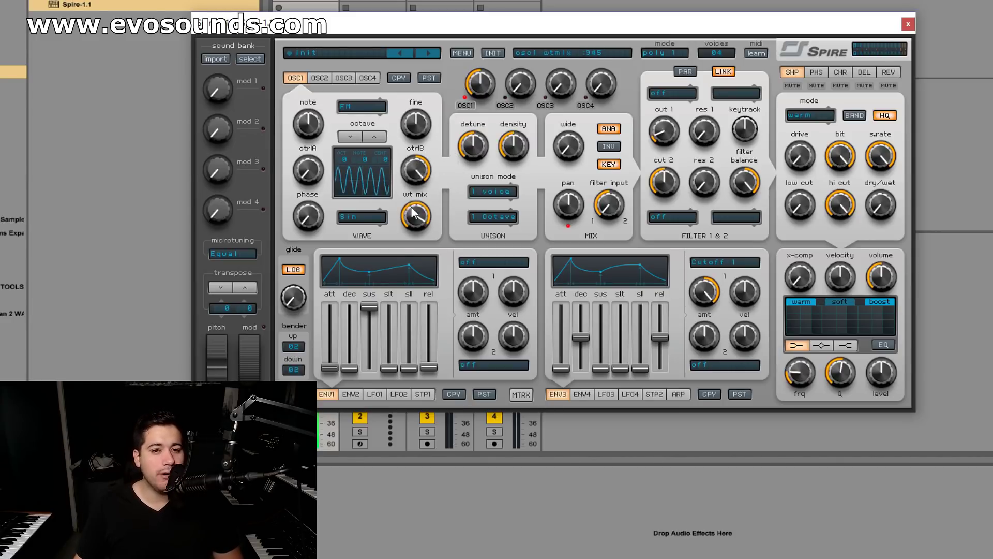
drag(308, 170, 276, 209)
drag(417, 210, 417, 217)
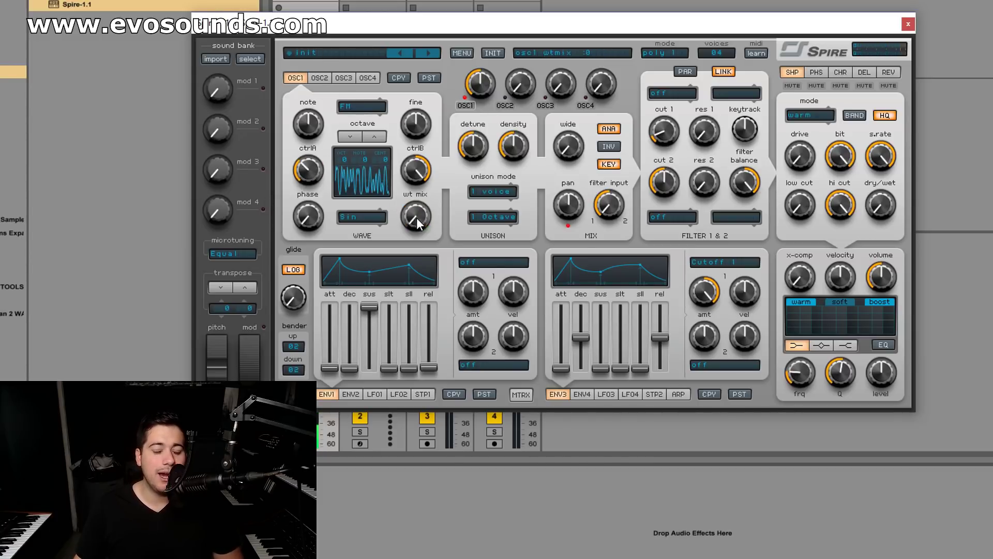
drag(401, 171, 401, 199)
drag(331, 166, 296, 264)
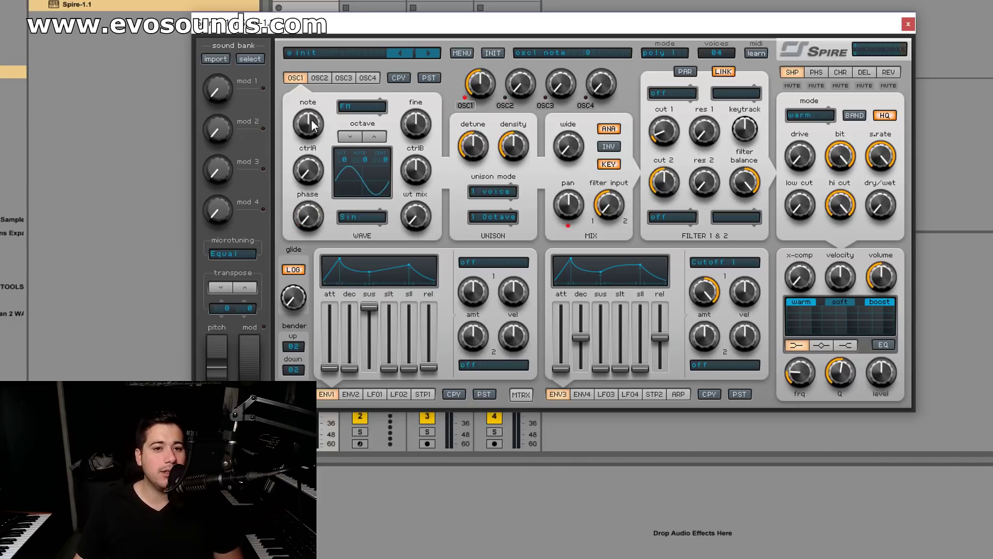
Step: Choose the Guitar 1 wavetable for the FM oscillator and try different ctrlA and ctrlB amounts
click(361, 218)
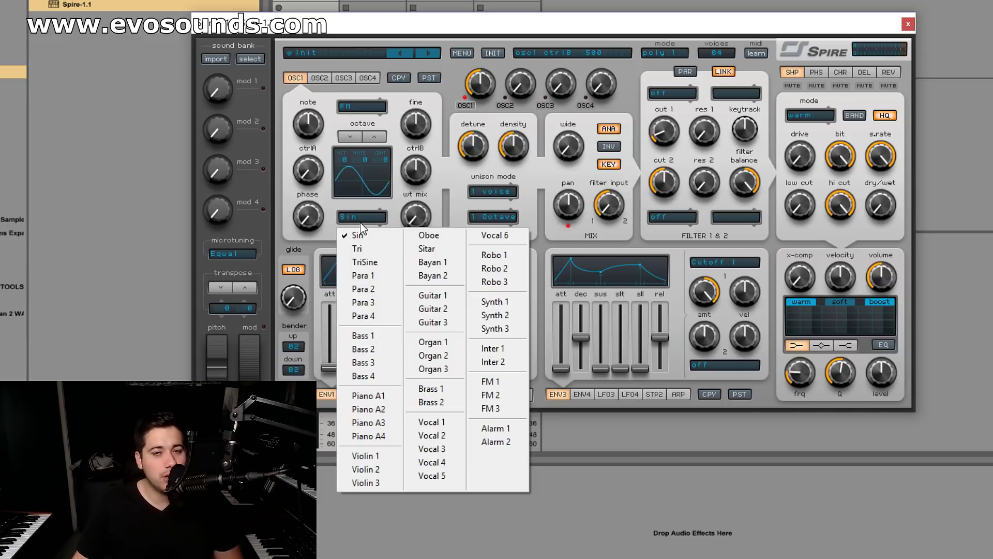
click(433, 295)
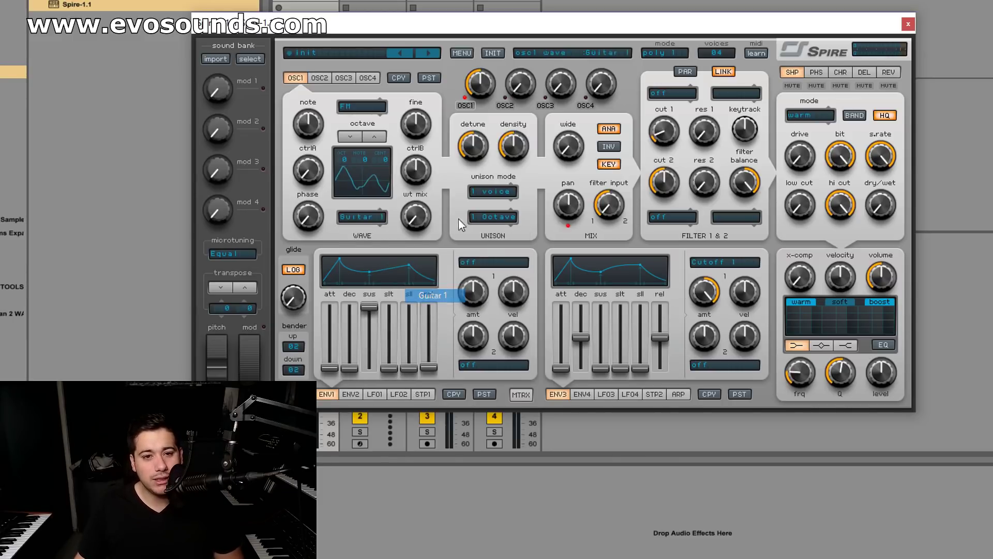
drag(309, 164, 303, 108)
drag(412, 186, 412, 175)
Step: Set oscillator 1's type to AMSync, try different ctrlA and ctrlB amounts, and return ctrlA to 0
click(362, 106)
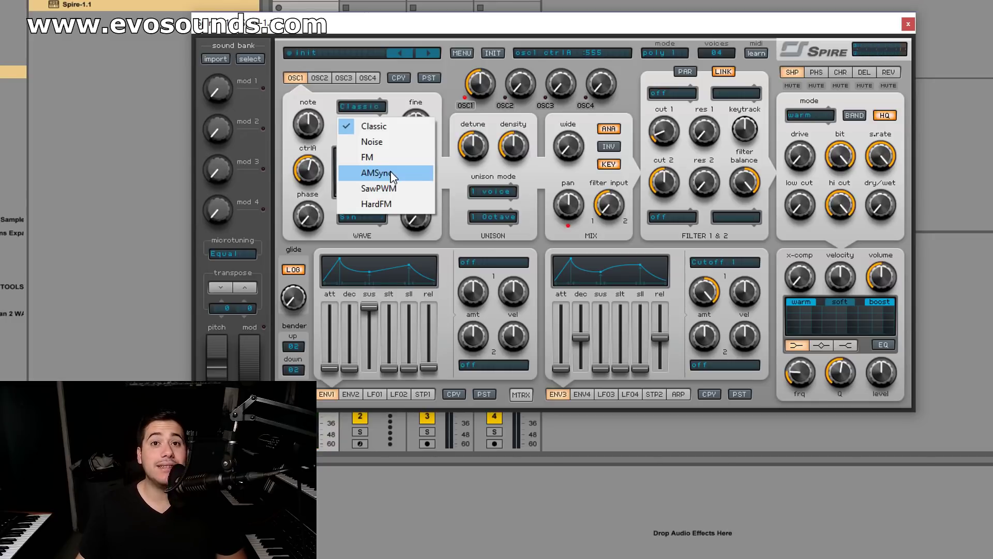
click(392, 174)
drag(316, 187, 299, 253)
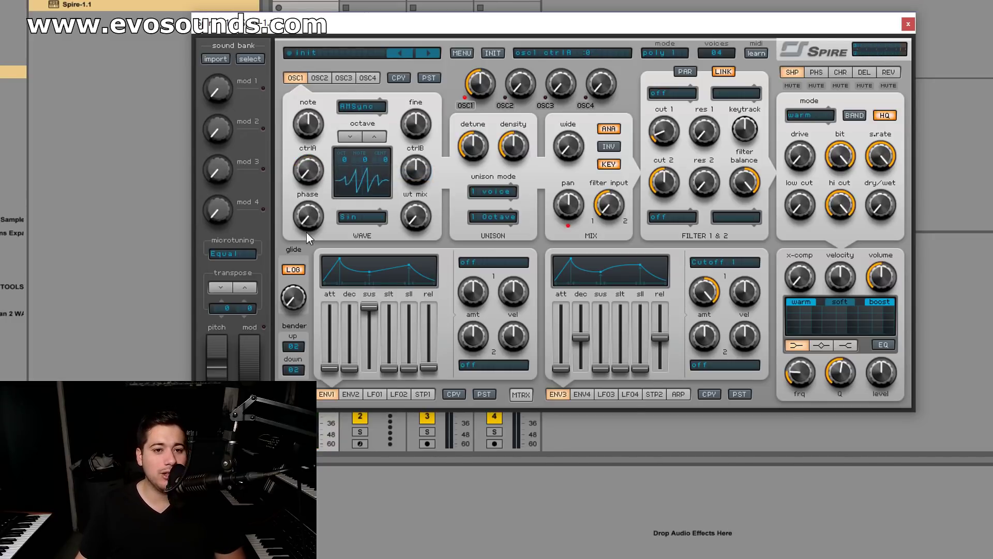
drag(316, 181, 331, 157)
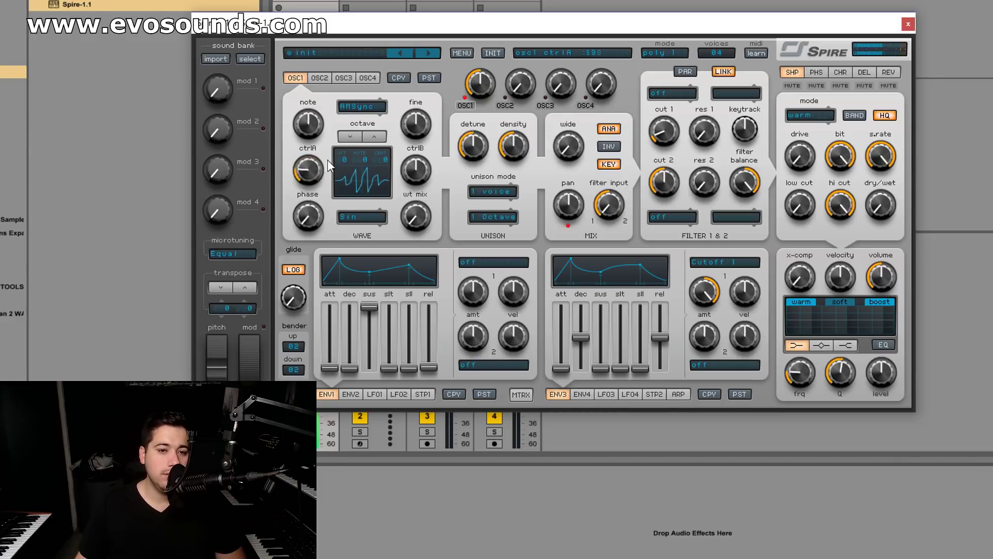
drag(350, 123, 310, 212)
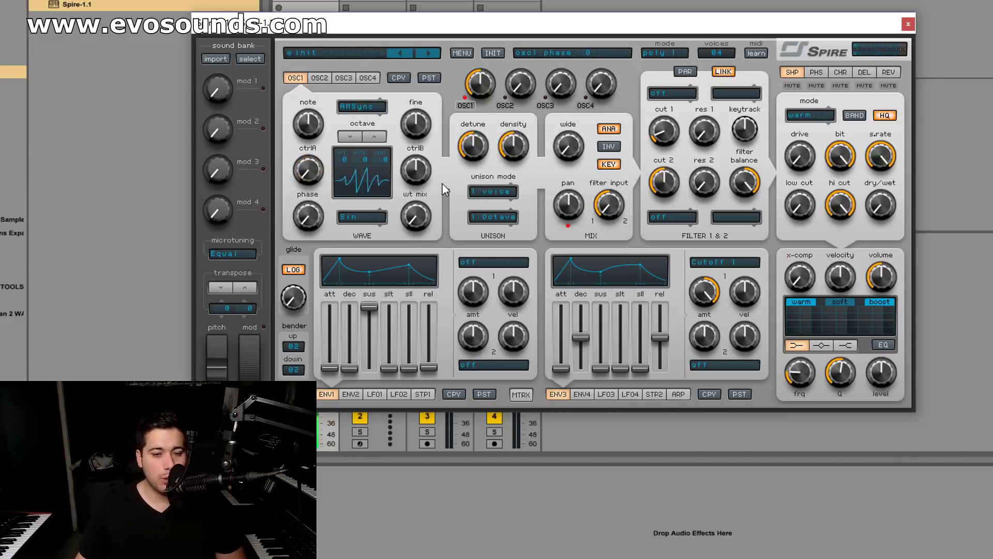
mouse_move(428, 173)
mouse_down()
mouse_move(391, 226)
mouse_move(427, 150)
mouse_move(412, 173)
mouse_move(460, 145)
mouse_move(473, 122)
mouse_move(411, 173)
mouse_up()
drag(322, 178, 304, 249)
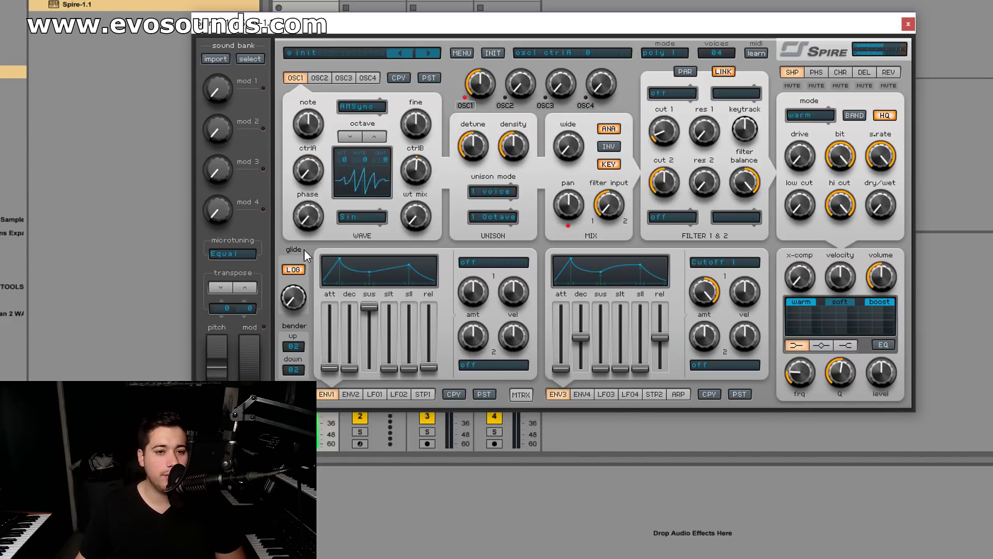
Step: Choose the Guitar 2 wavetable for the AMSync oscillator and try different wt mix, ctrlA and ctrlB amounts
drag(416, 216, 385, 228)
click(377, 223)
click(430, 308)
drag(416, 170, 349, 65)
drag(312, 118, 259, 253)
drag(416, 215, 375, 232)
drag(414, 169, 414, 197)
drag(313, 179, 411, 276)
drag(404, 221, 369, 234)
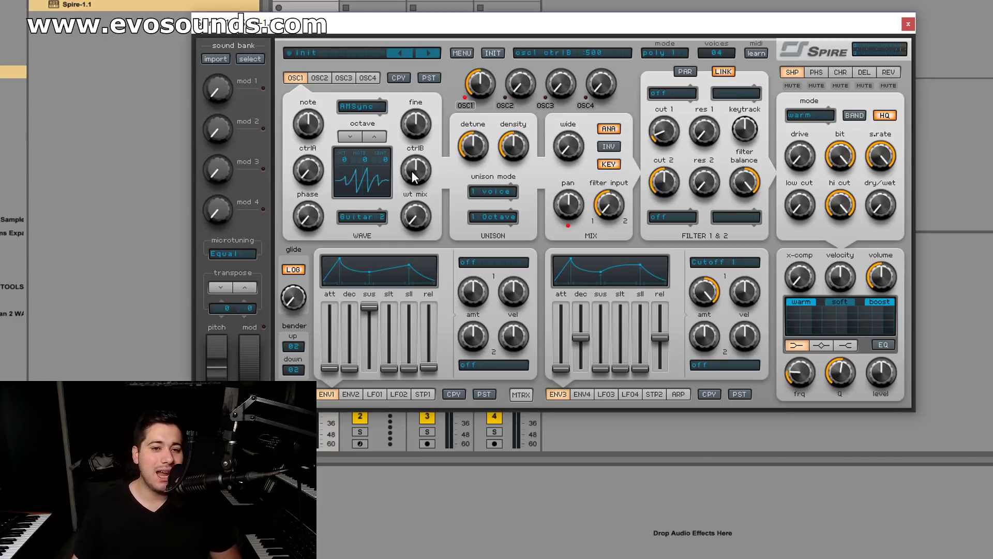
scroll(416, 212, up, 1)
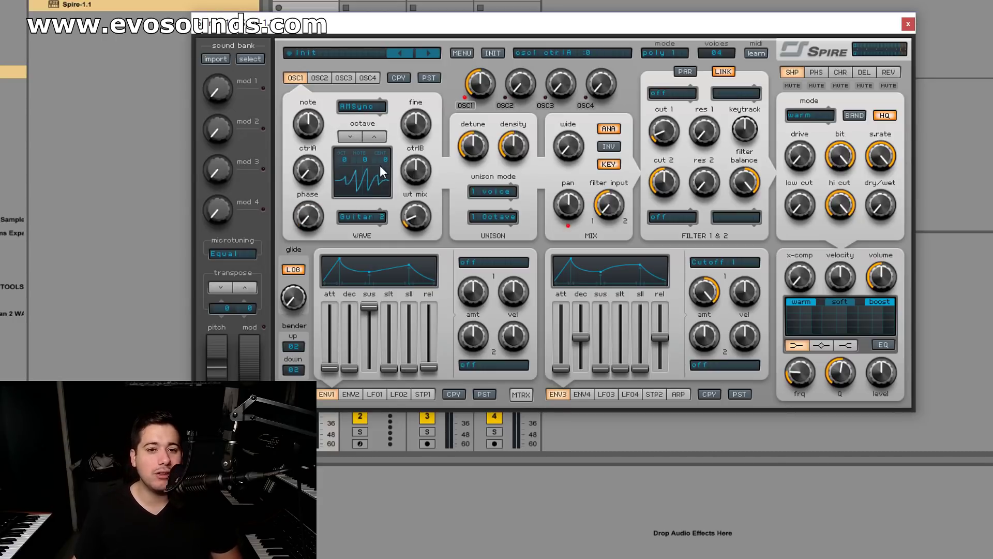
scroll(355, 107, up, 3)
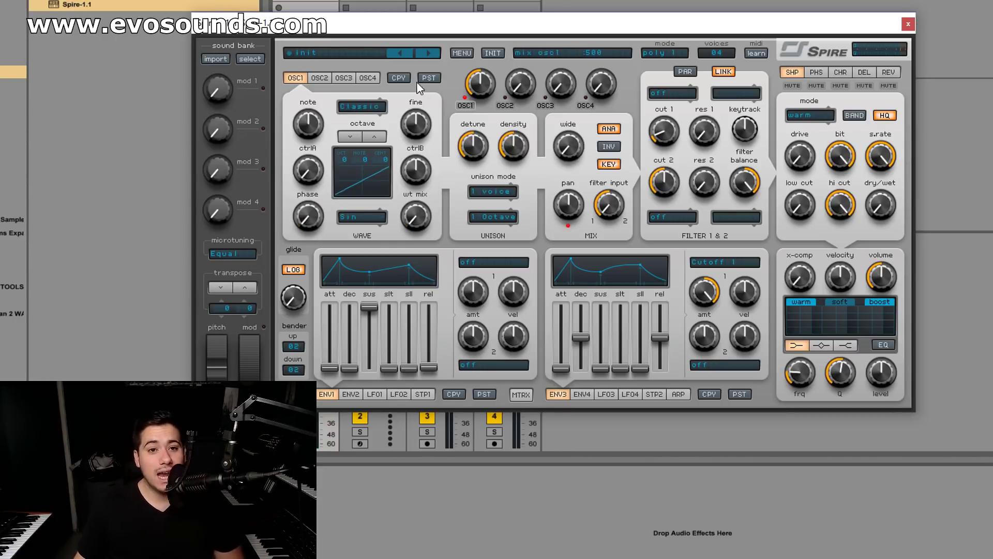
Step: Set oscillator 1's type to SawPWM
click(366, 107)
click(396, 189)
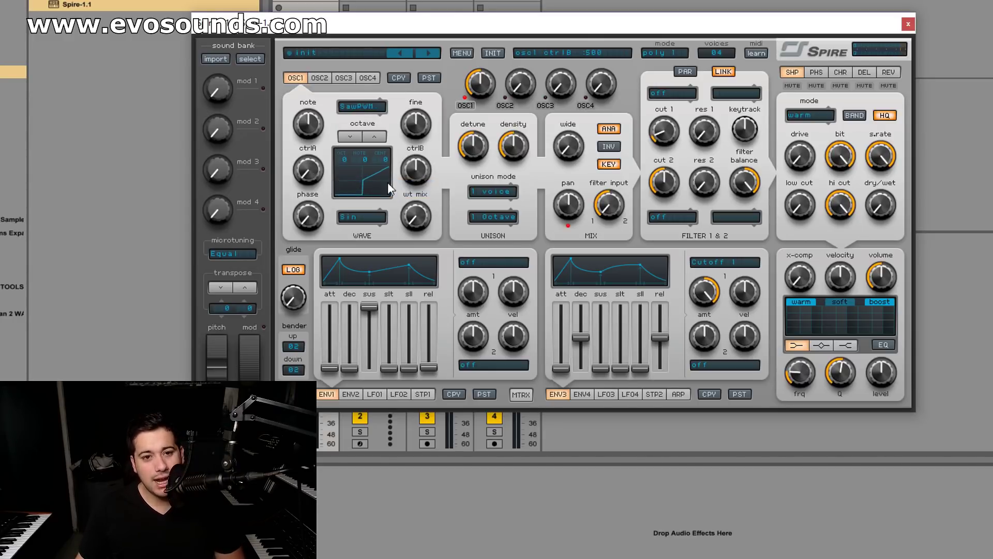
Step: Try different ctrlB and ctrlA amounts on the SawPWM oscillator, and return ctrlA to 0 and ctrlB to its default
drag(410, 176, 330, 337)
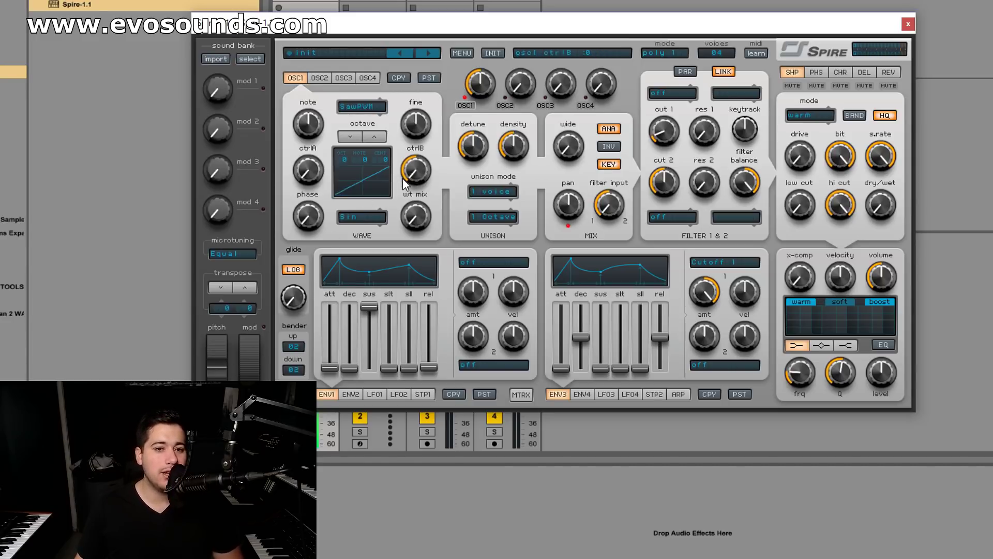
mouse_move(414, 171)
mouse_down()
mouse_move(437, 155)
mouse_move(439, 134)
mouse_move(442, 165)
mouse_move(425, 165)
mouse_up()
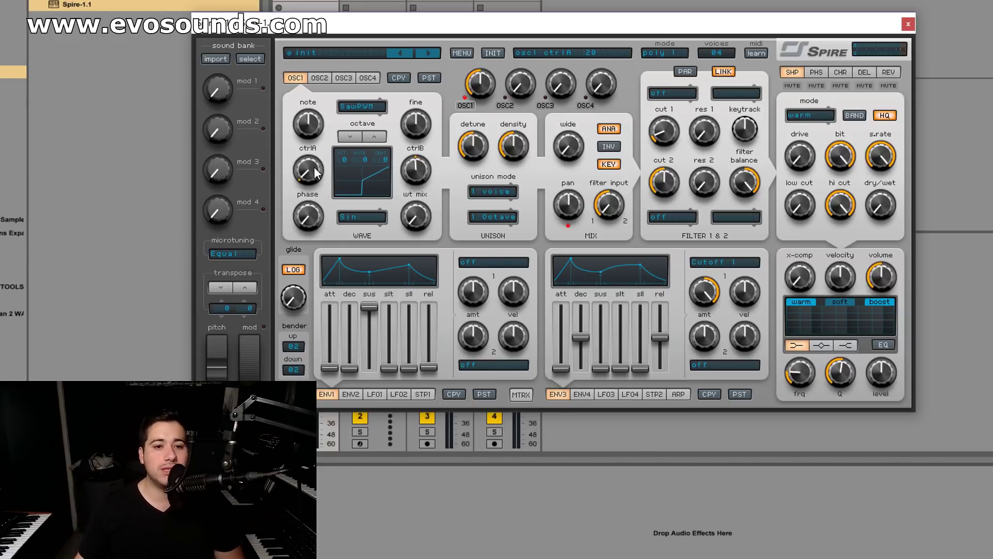
drag(316, 172, 344, 141)
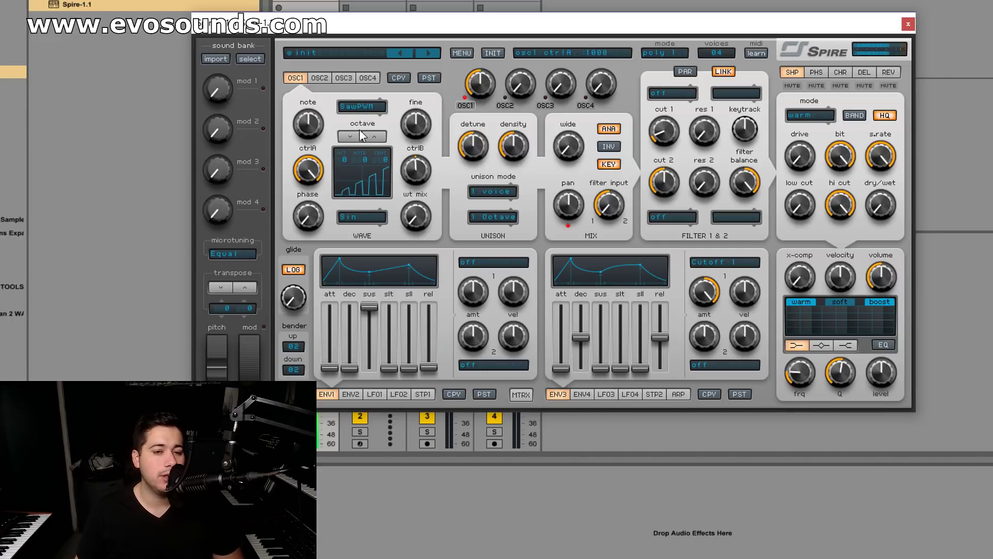
drag(430, 176, 404, 176)
double_click(309, 169)
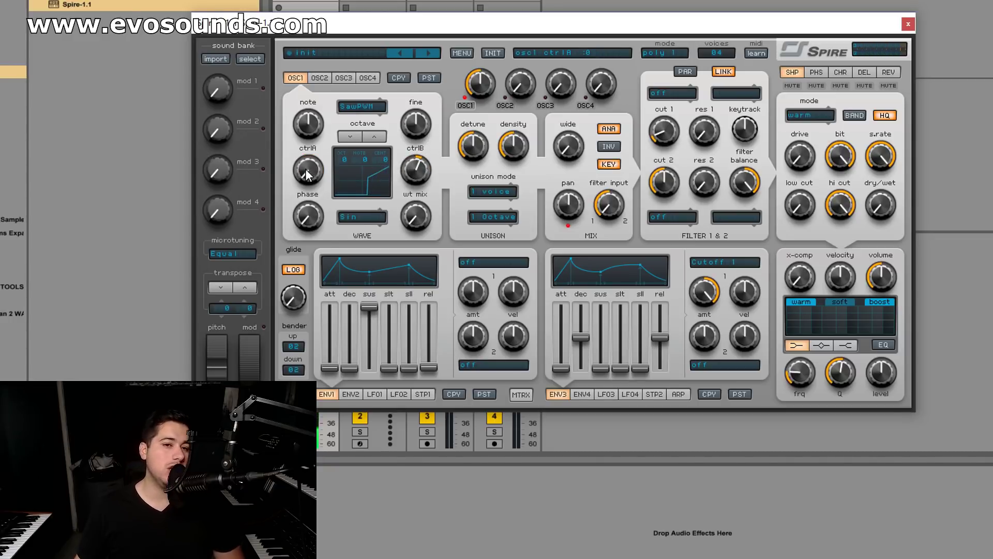
double_click(422, 171)
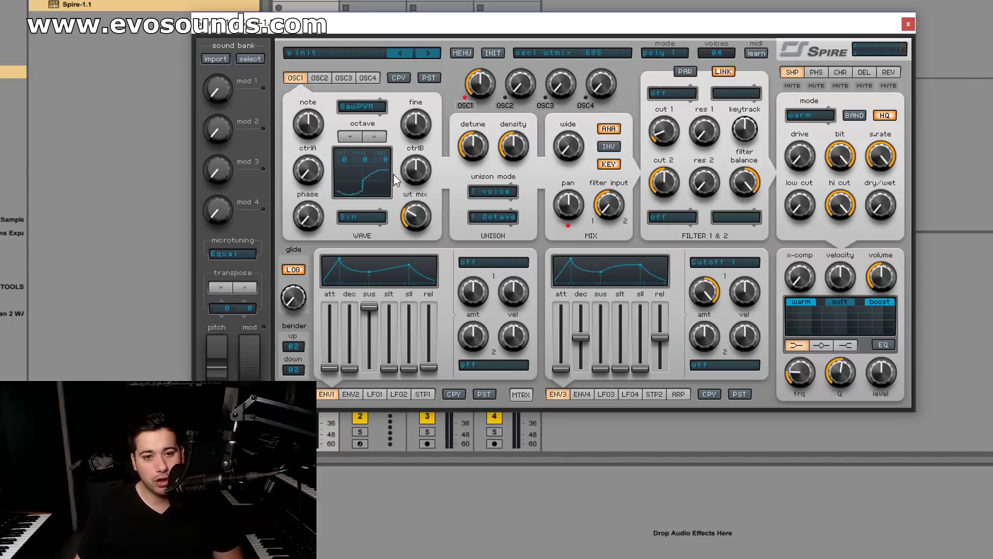
Step: Choose the Para 2 wavetable for the SawPWM oscillator and try different wt mix and ctrlA amounts
click(362, 214)
click(363, 289)
drag(316, 171, 316, 148)
drag(424, 217, 430, 179)
drag(310, 173, 346, 116)
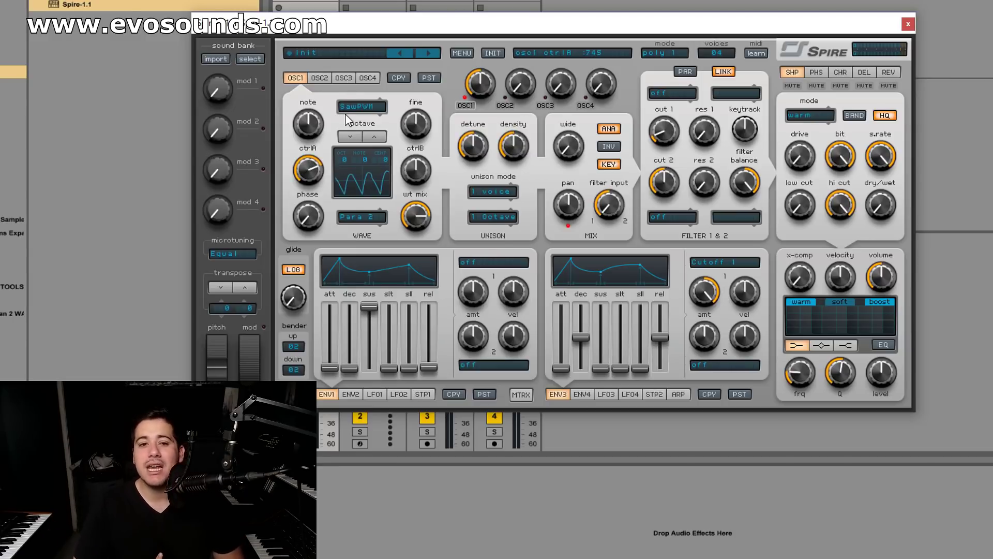
drag(299, 197, 305, 222)
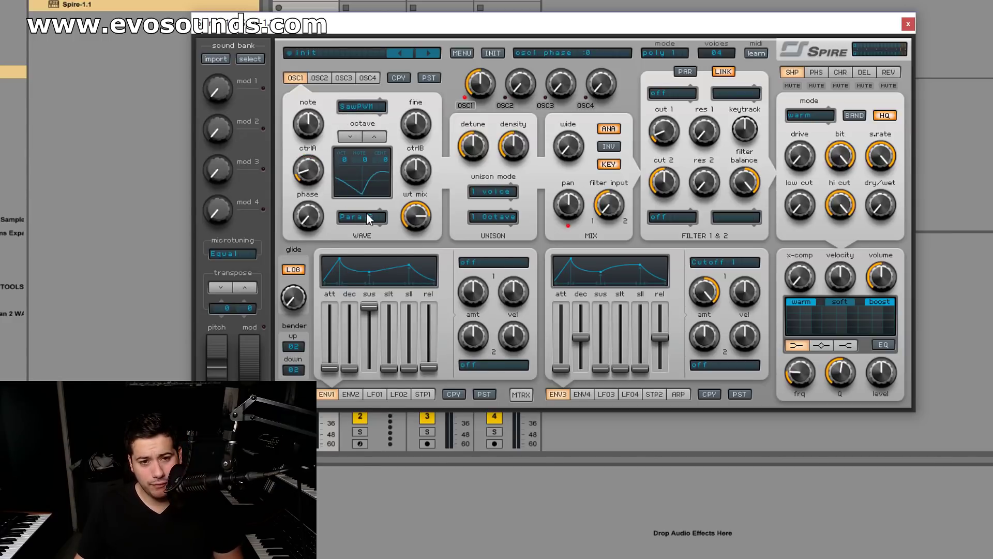
Step: Choose the Guitar 3 wavetable, try different ctrlA and ctrlB amounts, and reset the patch to its initial state
click(363, 216)
click(430, 321)
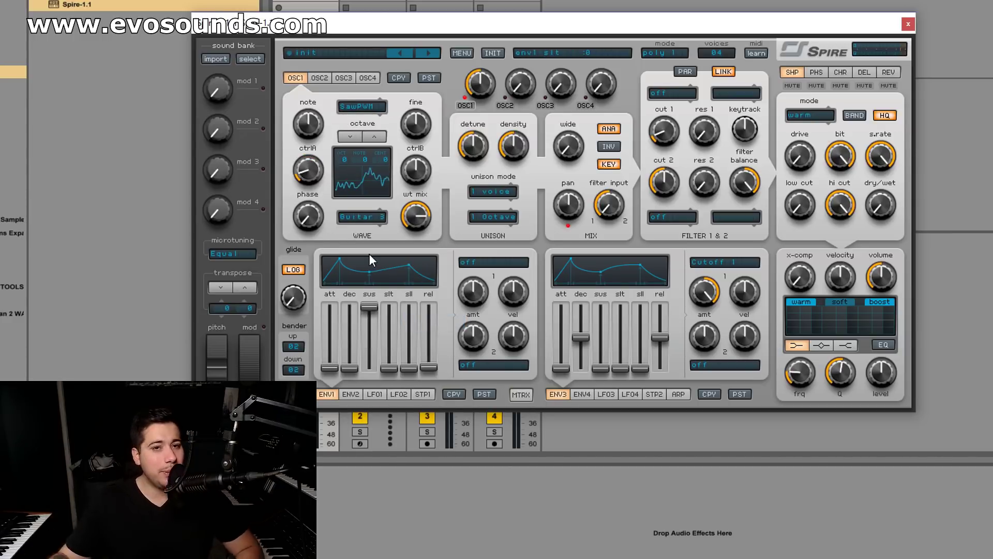
mouse_move(410, 167)
drag(299, 189, 356, 91)
mouse_move(409, 167)
mouse_down()
mouse_move(419, 213)
mouse_move(424, 165)
mouse_move(433, 174)
mouse_move(394, 178)
mouse_up()
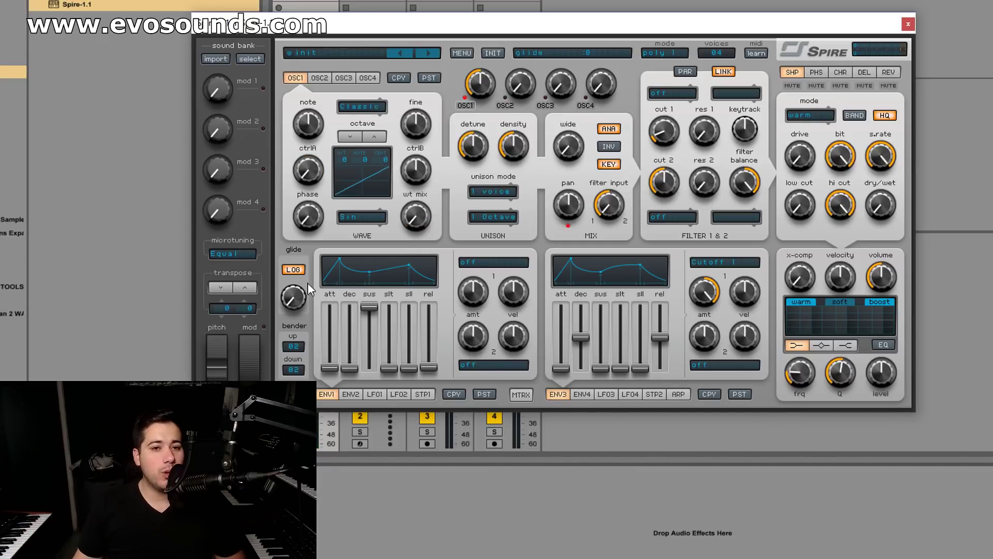
Step: Set oscillator 1's type to HardFM, try different ctrlA and ctrlB amounts, and return ctrlB to 500
click(363, 107)
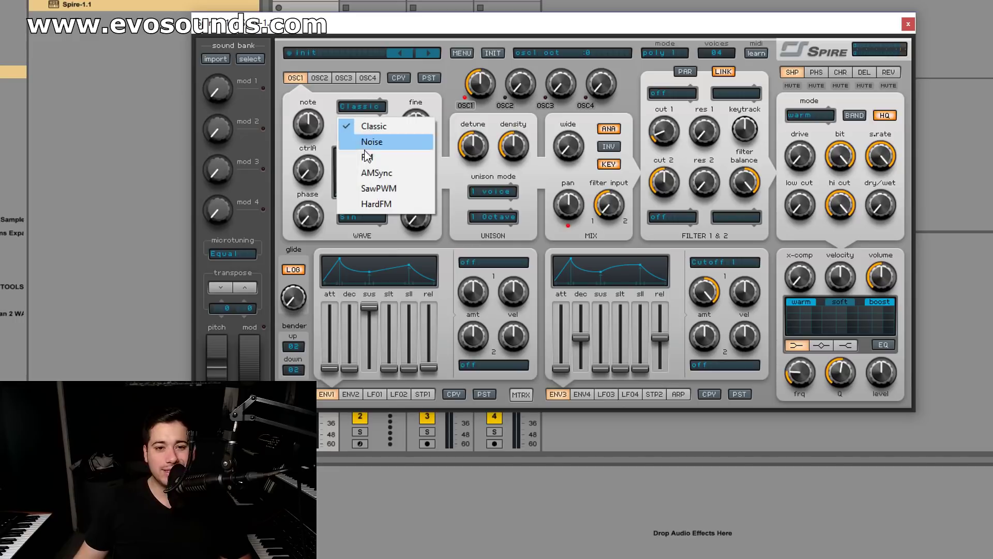
click(384, 203)
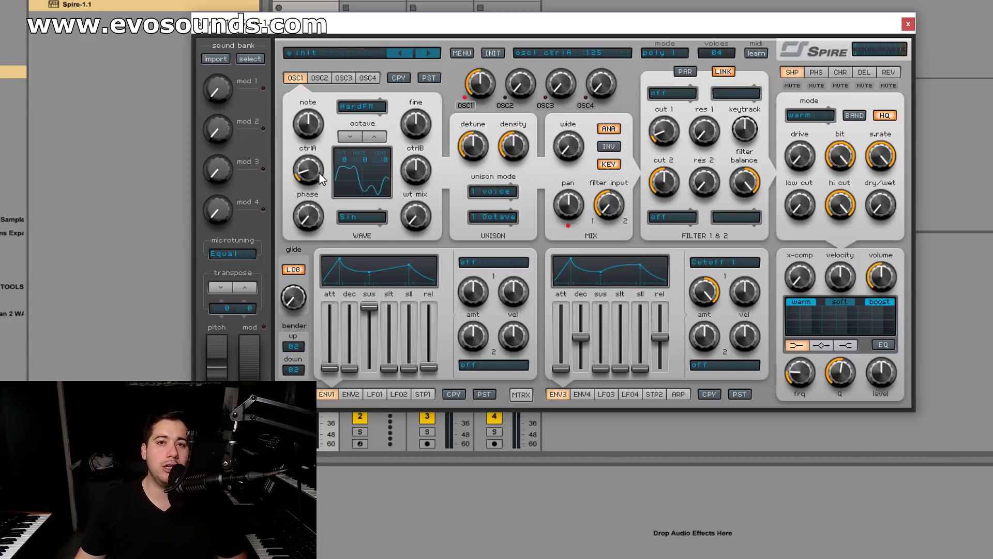
drag(321, 179, 343, 172)
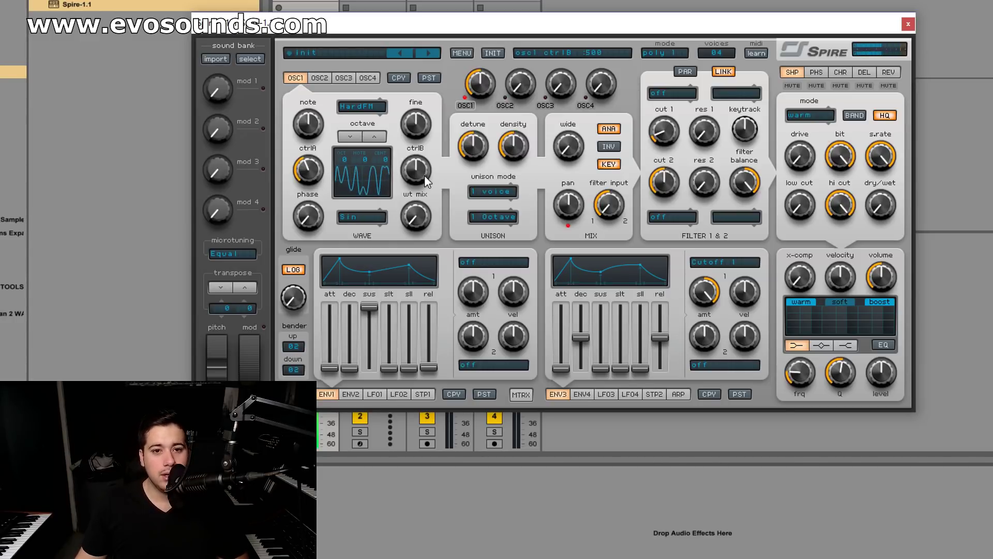
drag(422, 194, 394, 192)
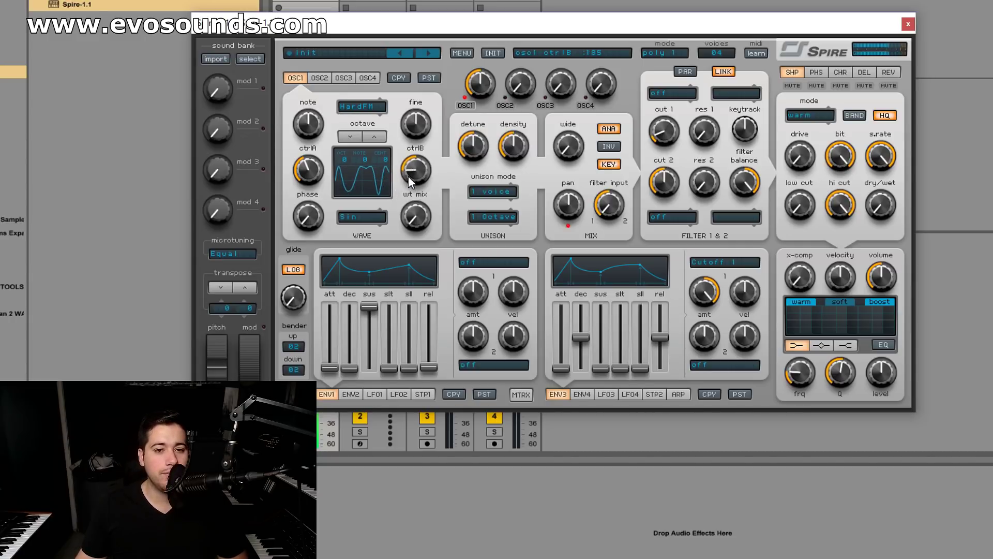
drag(413, 172, 476, 117)
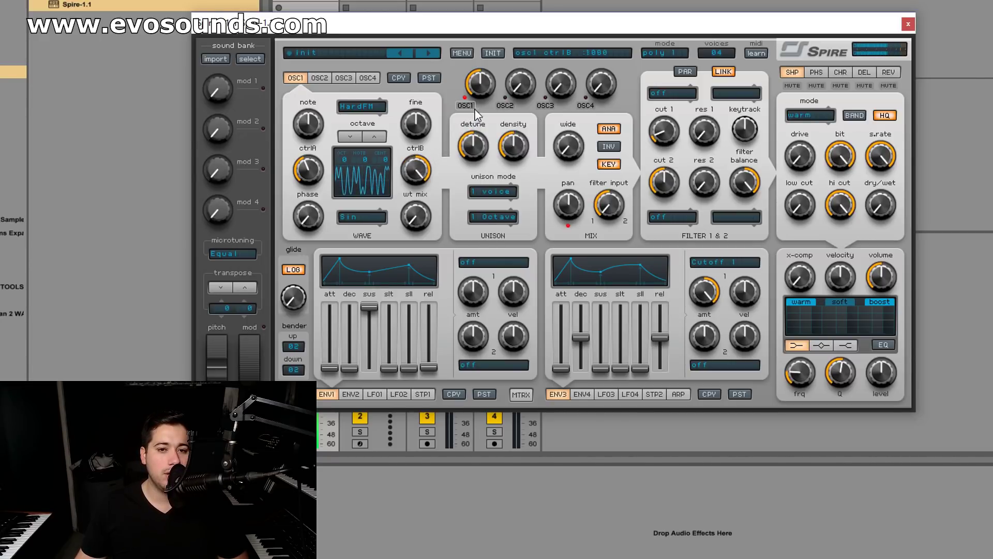
click(402, 203)
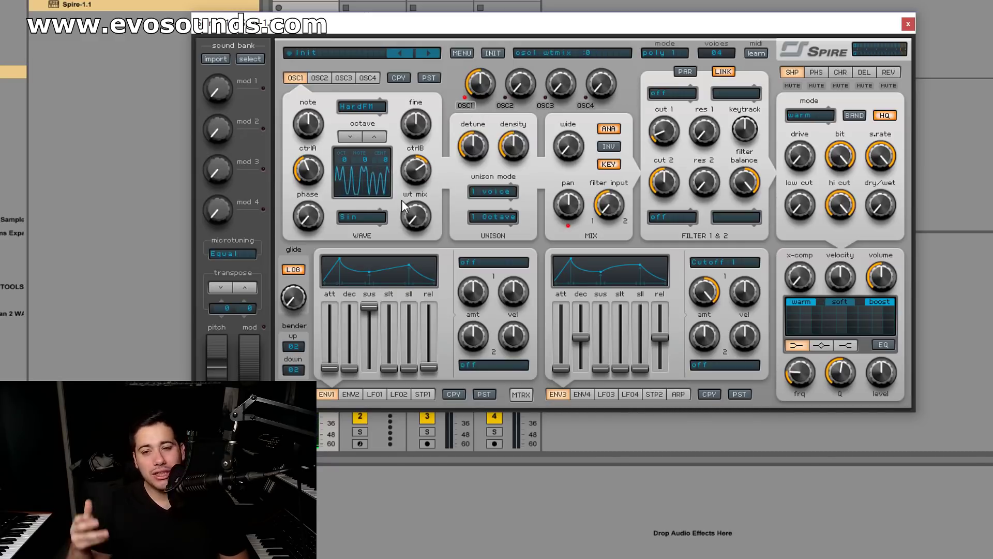
mouse_move(408, 168)
drag(409, 171, 407, 177)
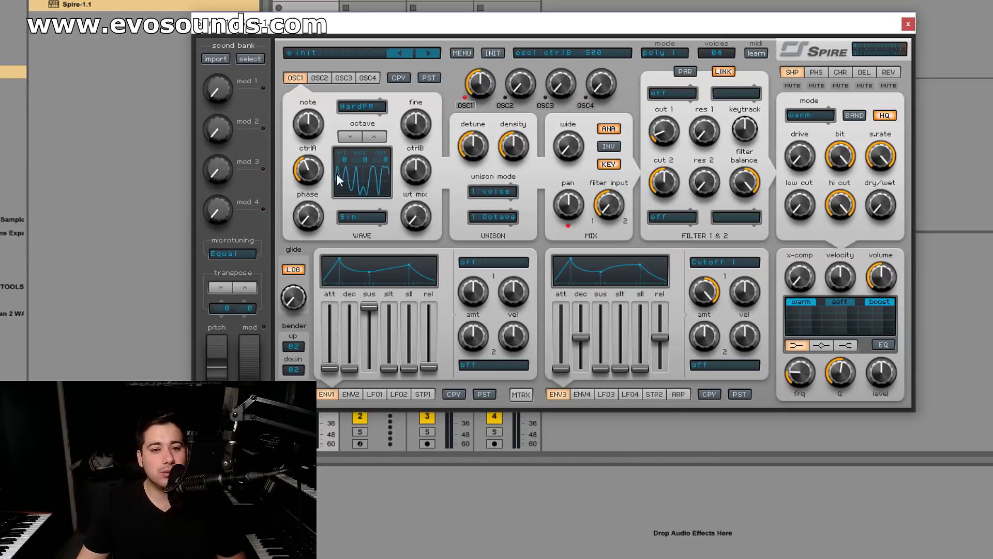
Step: Try different wt mix and ctrlA amounts on the HardFM oscillator with the Sin wavetable, and return both to 0
drag(414, 217, 414, 228)
drag(317, 171, 317, 162)
drag(416, 216, 416, 192)
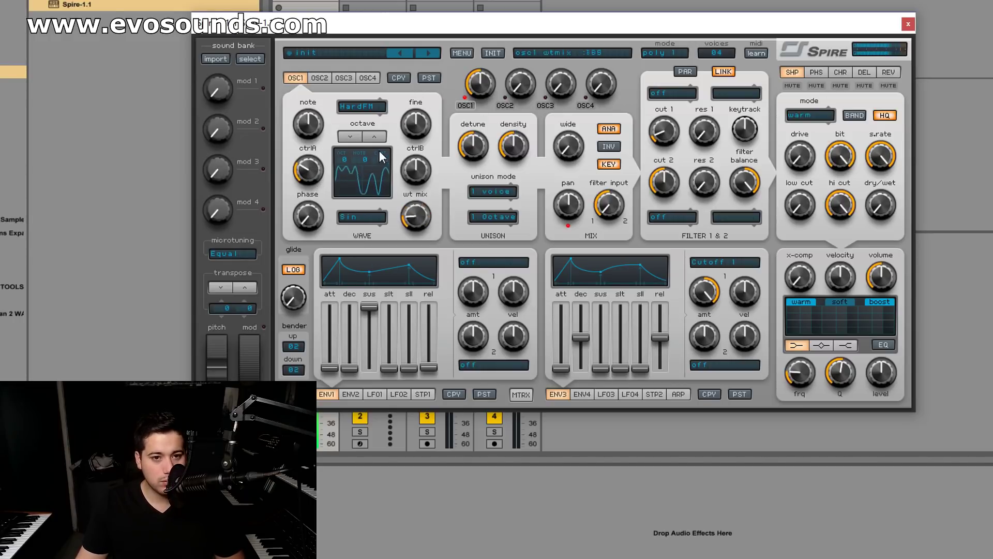
drag(416, 215, 404, 228)
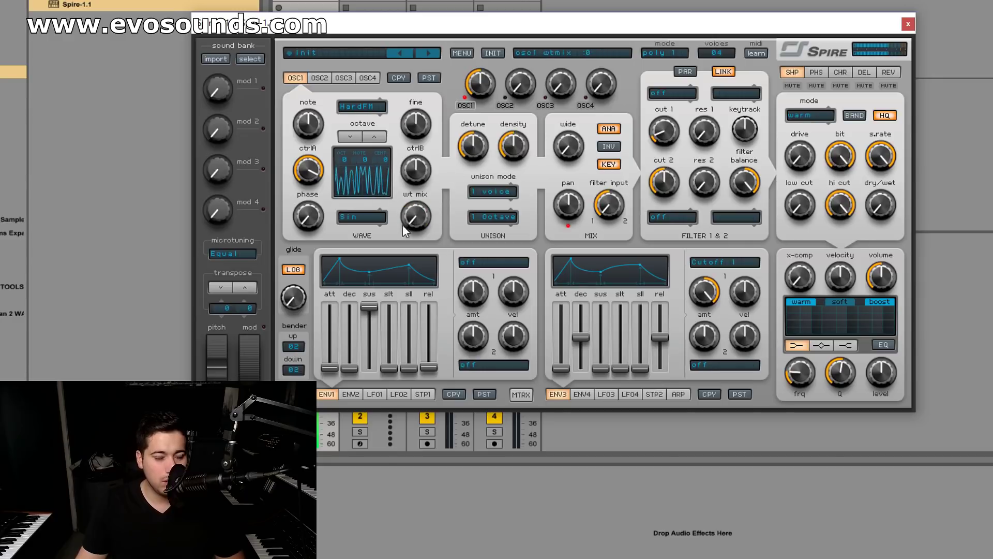
drag(316, 175, 314, 193)
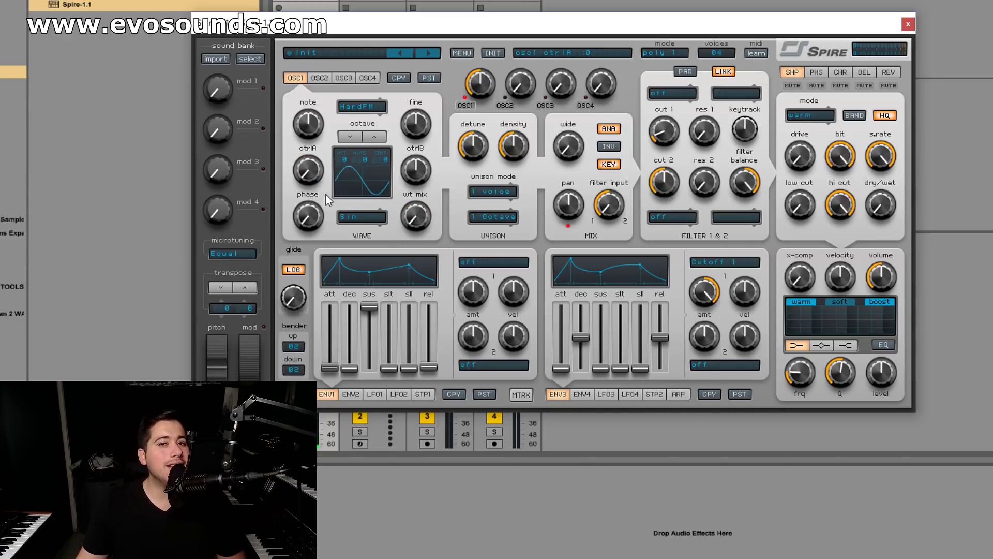
Step: Keep the Sin wavetable on the HardFM oscillator, reset wt mix and raise ctrlA
click(345, 218)
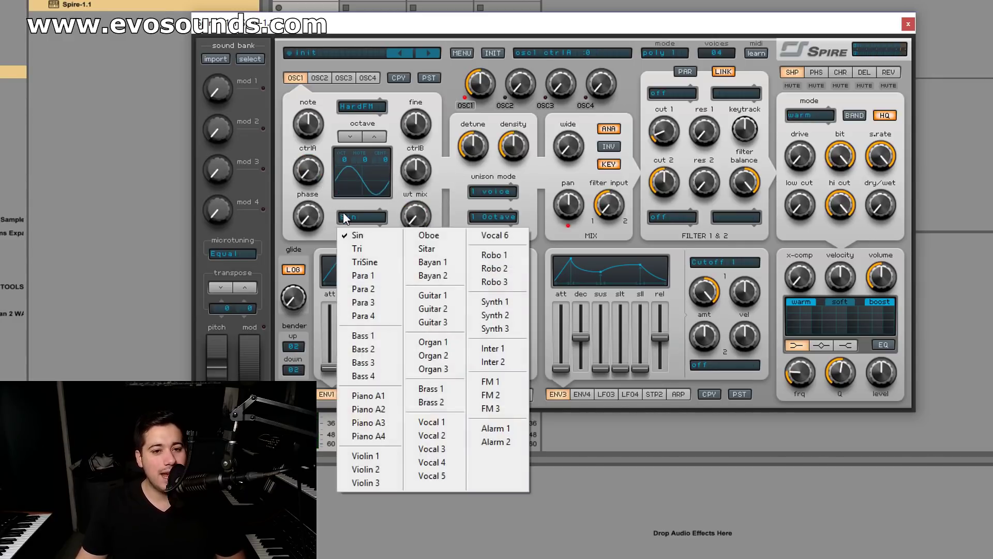
click(369, 235)
double_click(429, 211)
drag(308, 170, 310, 150)
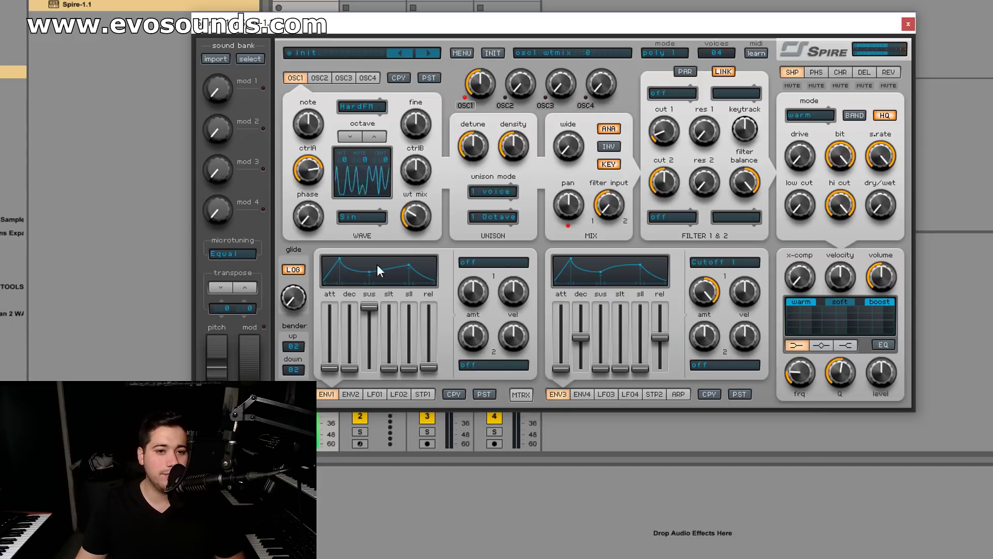
Step: Choose the Bayan 1 wavetable for the HardFM oscillator and raise wt mix to 1000
click(385, 220)
click(427, 262)
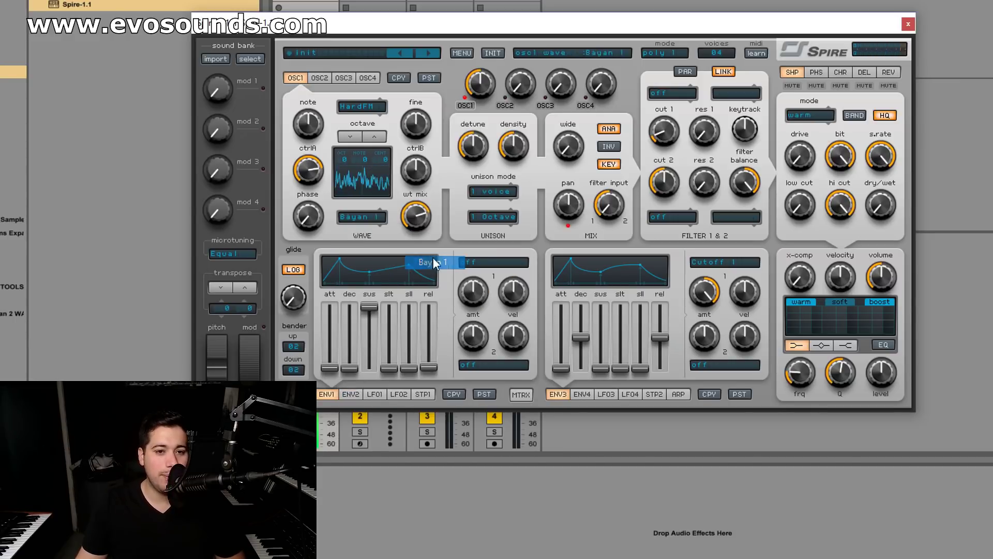
drag(417, 218, 424, 191)
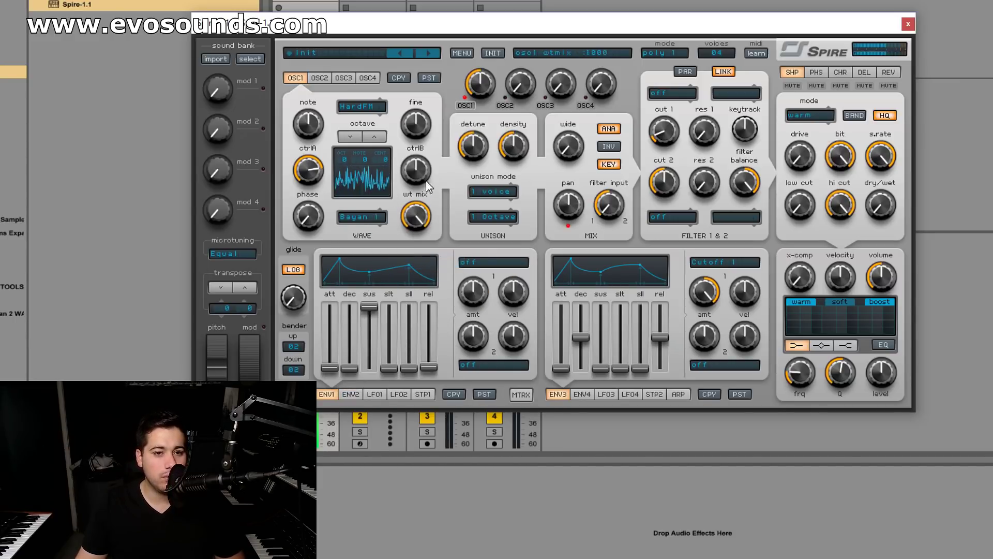
Step: Try the Bayan 2 wavetable, lower wt mix to 0, and switch the wavetable back to Sin
click(368, 218)
click(426, 278)
drag(421, 220, 421, 253)
click(364, 218)
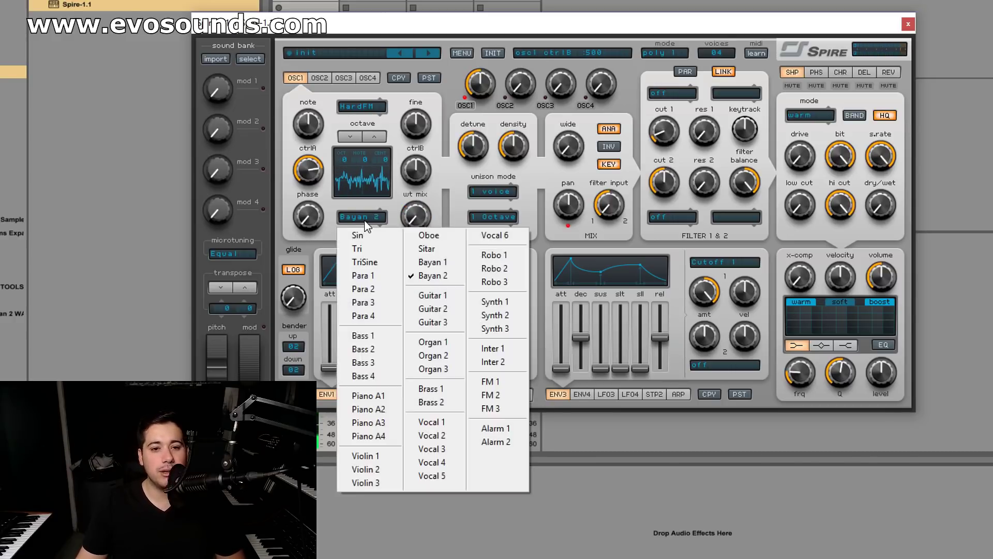
click(381, 236)
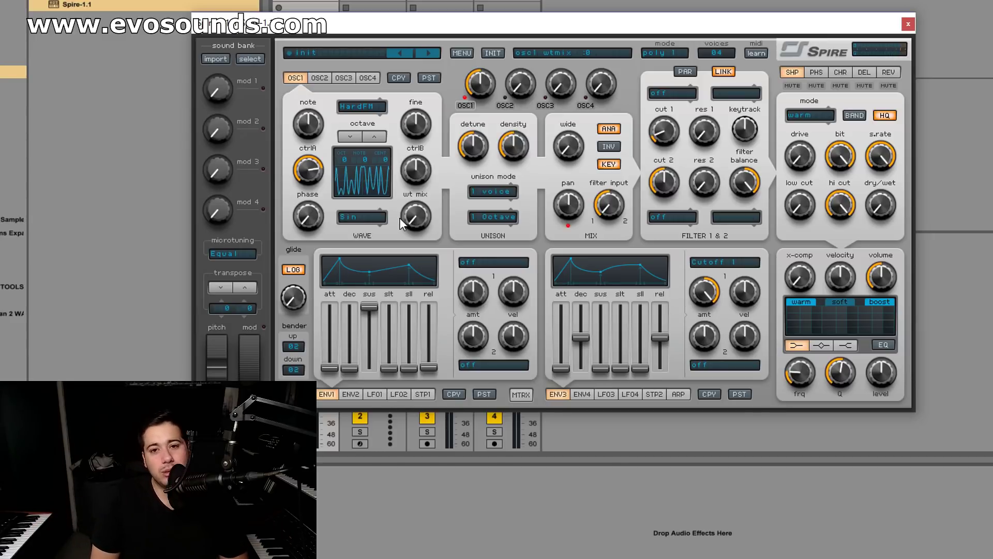
Step: Try different ctrlA, ctrlB and wt mix amounts on the HardFM oscillator, keeping the Sin wavetable
mouse_move(314, 178)
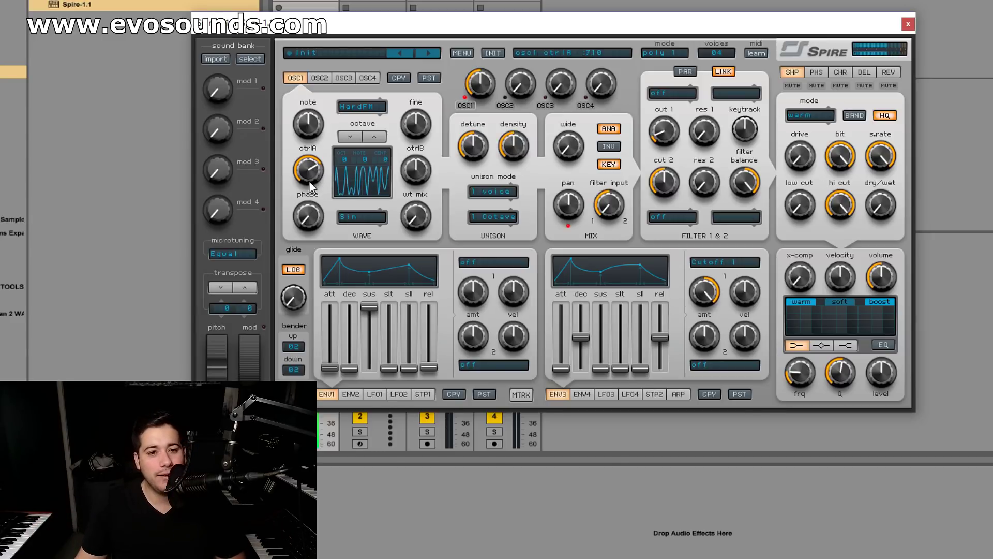
drag(416, 170, 415, 155)
drag(415, 216, 494, 145)
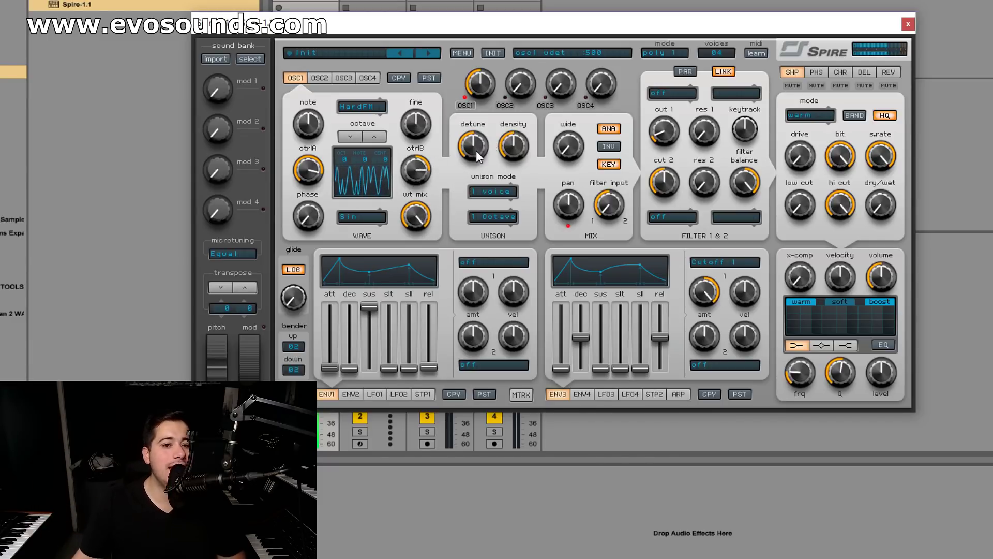
click(357, 216)
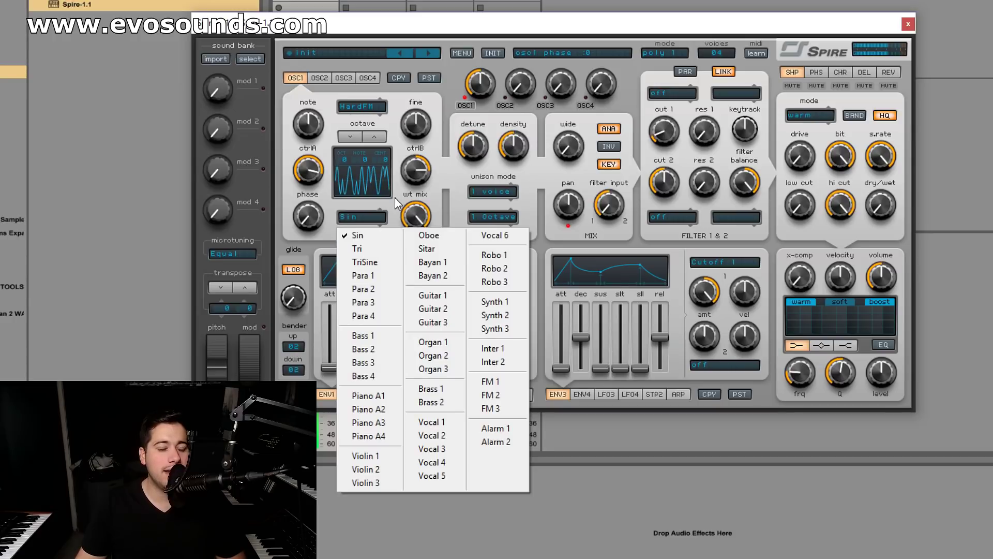
click(357, 235)
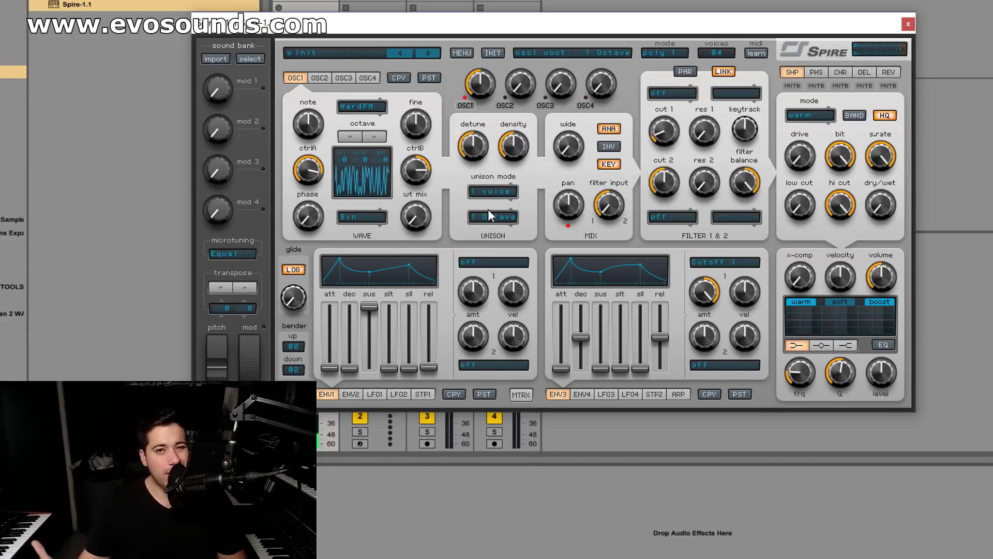
Step: Lower ctrlA, return ctrlB to 500, and reset the patch to its initial state
drag(311, 173, 310, 196)
drag(414, 172, 414, 172)
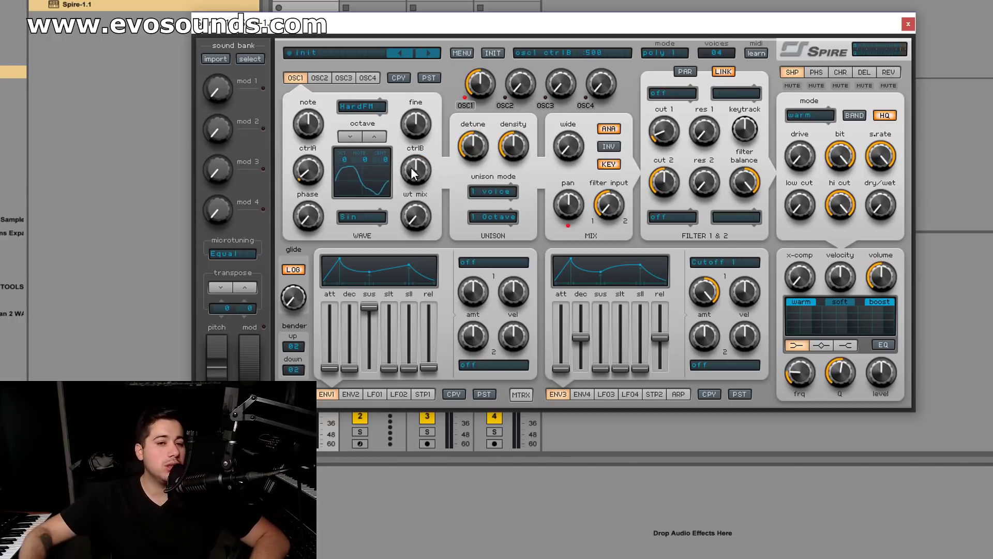
drag(299, 222, 339, 148)
click(492, 52)
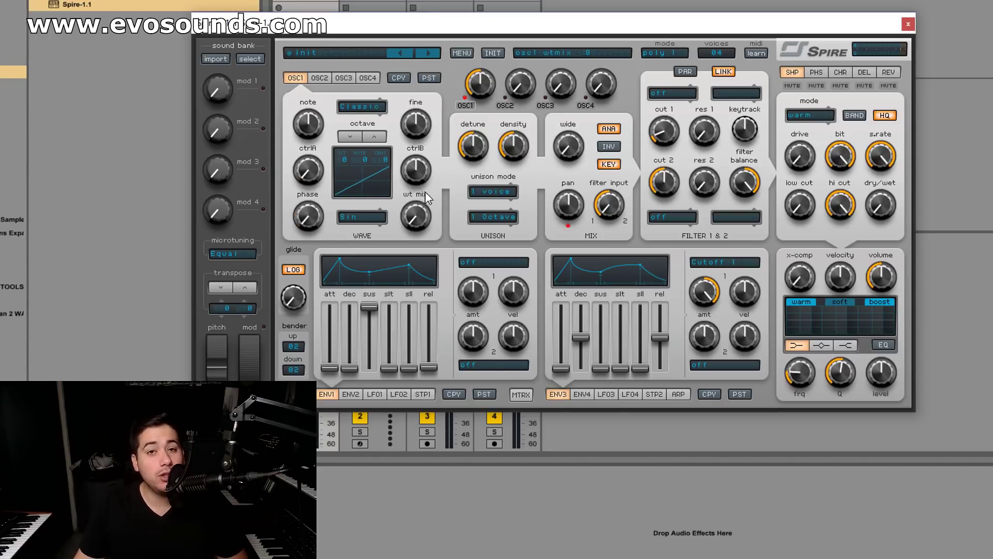
Step: Examine the voice counts available for oscillator 1's unison mode and keep 1 voice
click(482, 192)
click(499, 178)
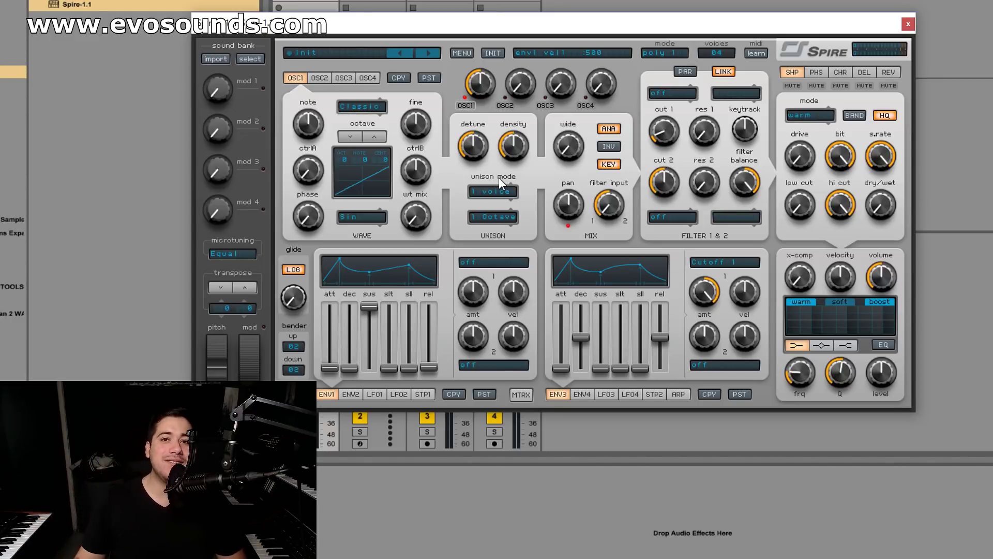
click(488, 195)
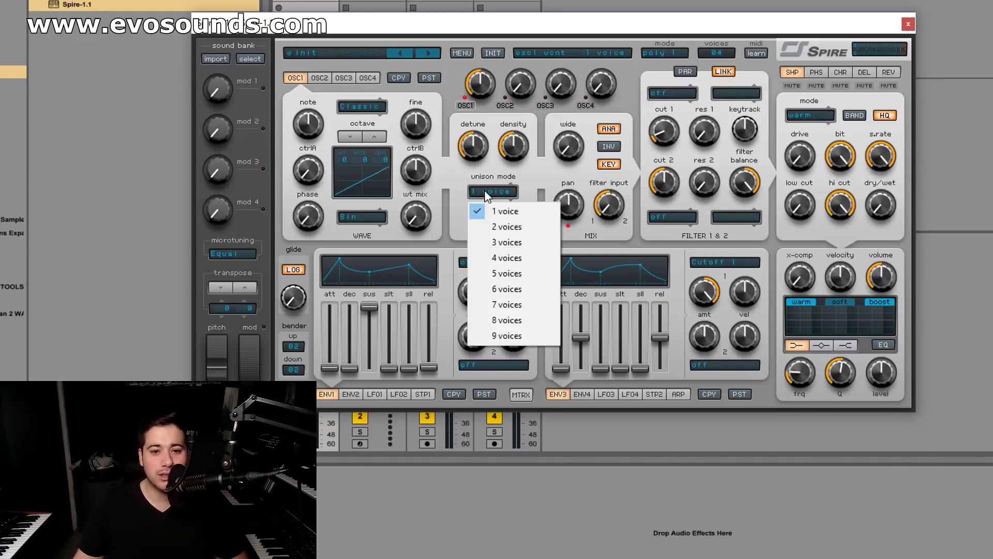
click(487, 195)
click(497, 191)
click(499, 192)
click(496, 193)
click(509, 211)
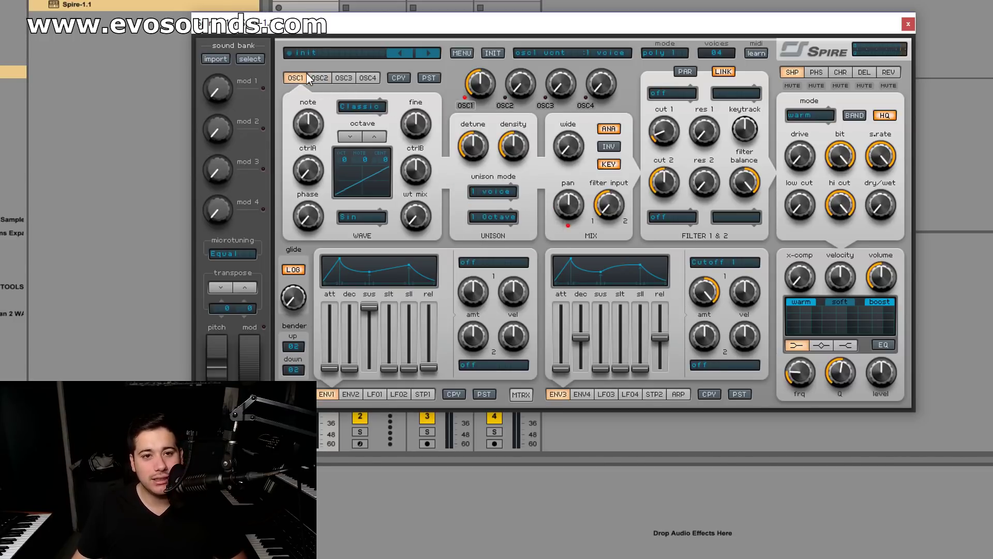
Step: Set oscillator 1's unison mode to 8 voices
click(502, 192)
click(512, 321)
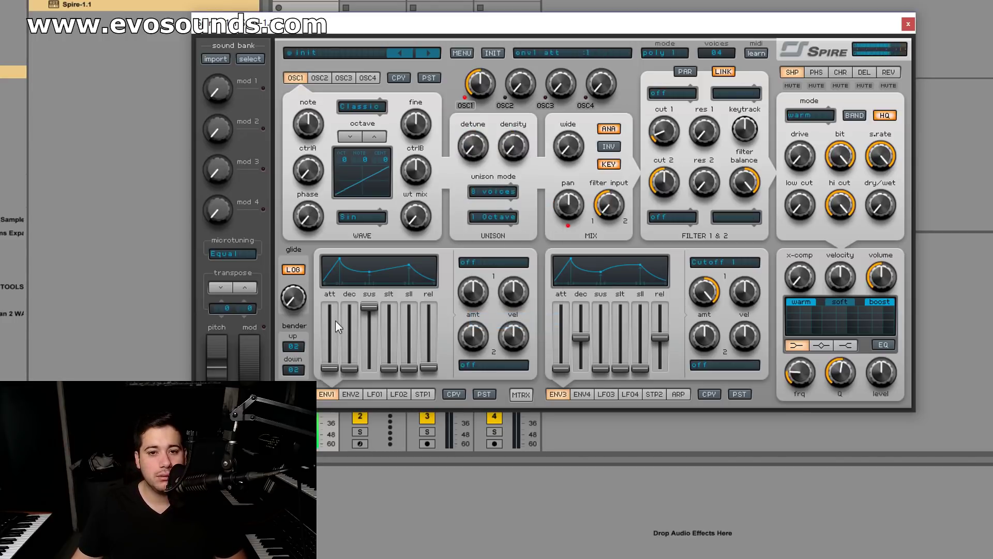
Step: Check the unison settings of the other oscillators, return to oscillator 1 and set its unison mode to 7 voices
scroll(512, 194, down, 1)
click(320, 78)
click(368, 78)
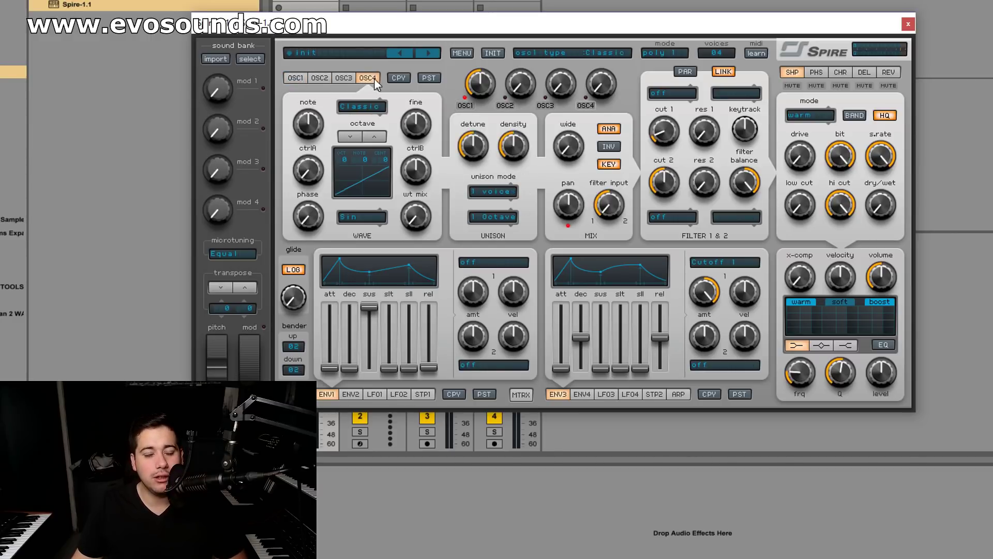
click(286, 77)
scroll(474, 142, up, 3)
scroll(474, 142, down, 2)
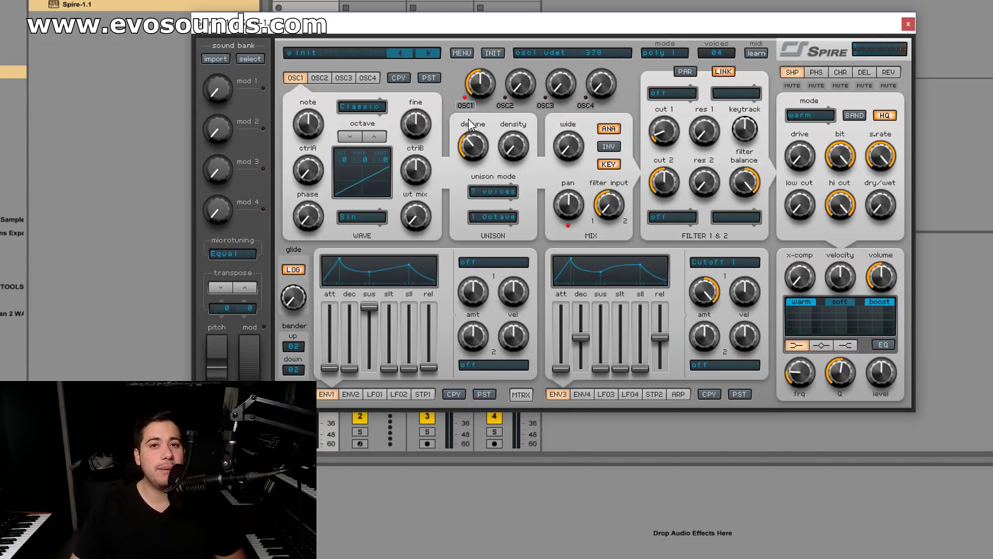
Step: Try different detune and density amounts on oscillator 1's unison, with detune up to about 560 and density around 310, 260 and 235
drag(476, 148, 491, 119)
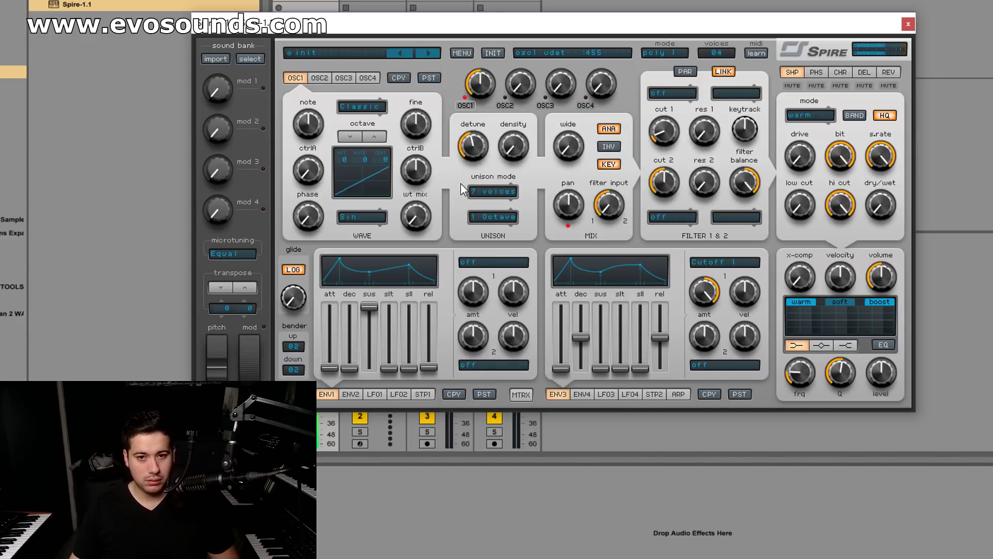
drag(507, 150, 526, 109)
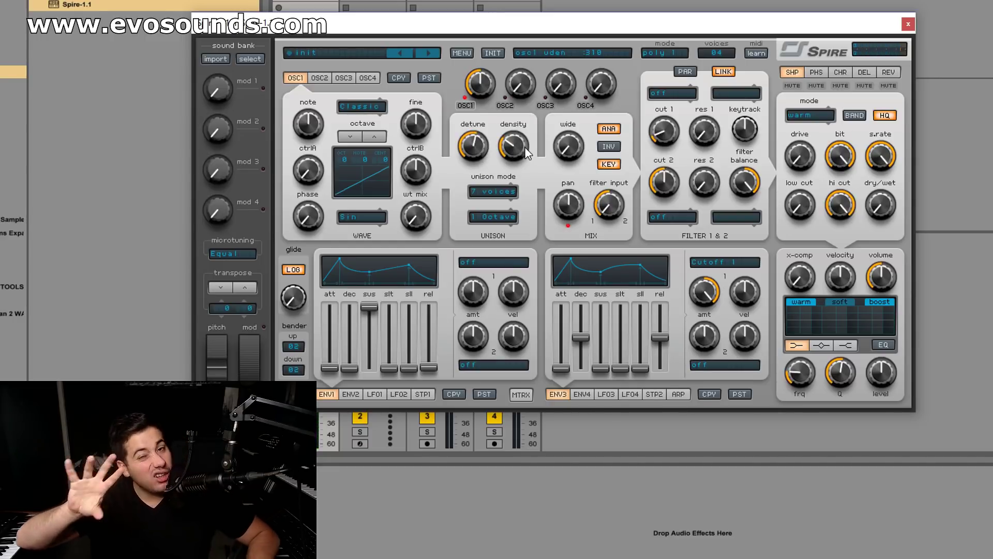
drag(504, 157, 501, 178)
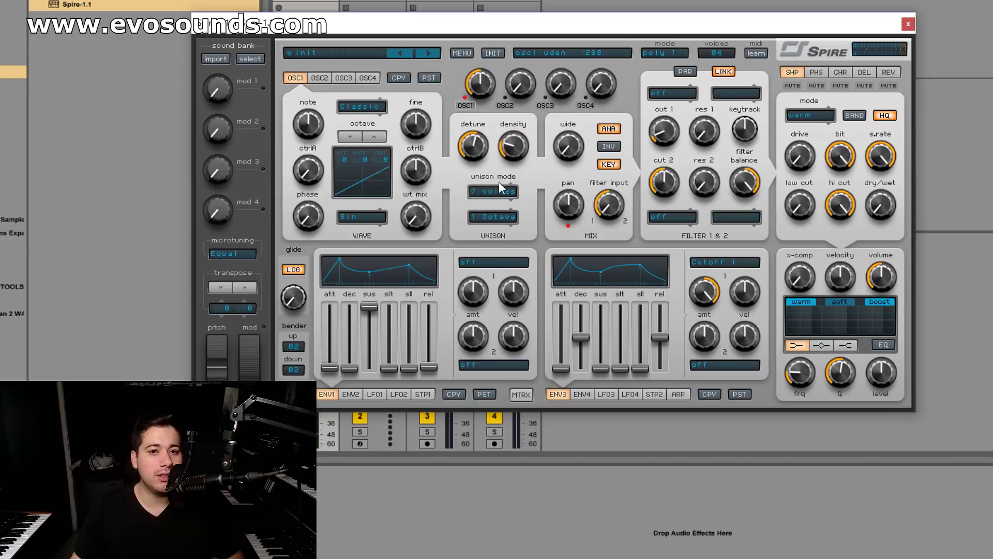
drag(513, 88, 514, 157)
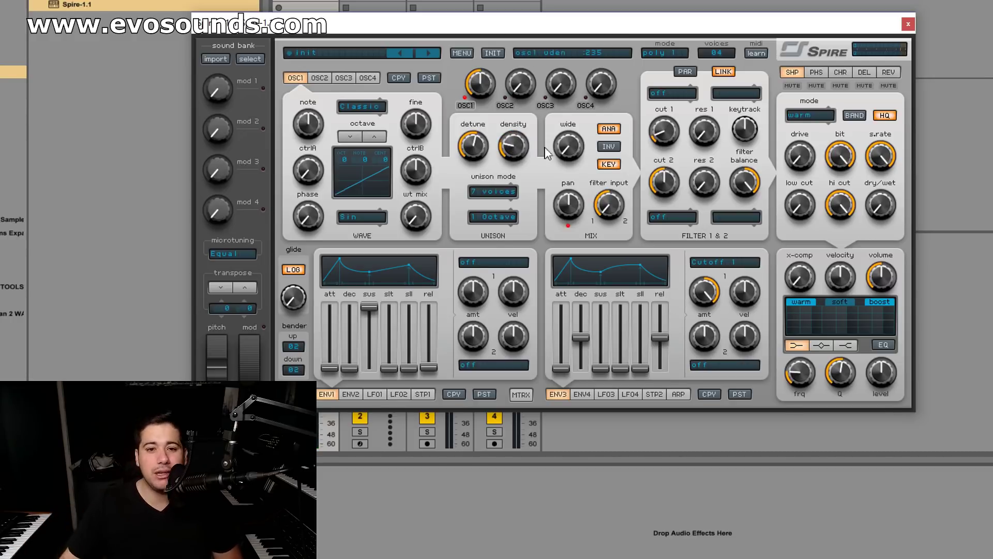
drag(524, 150, 552, 114)
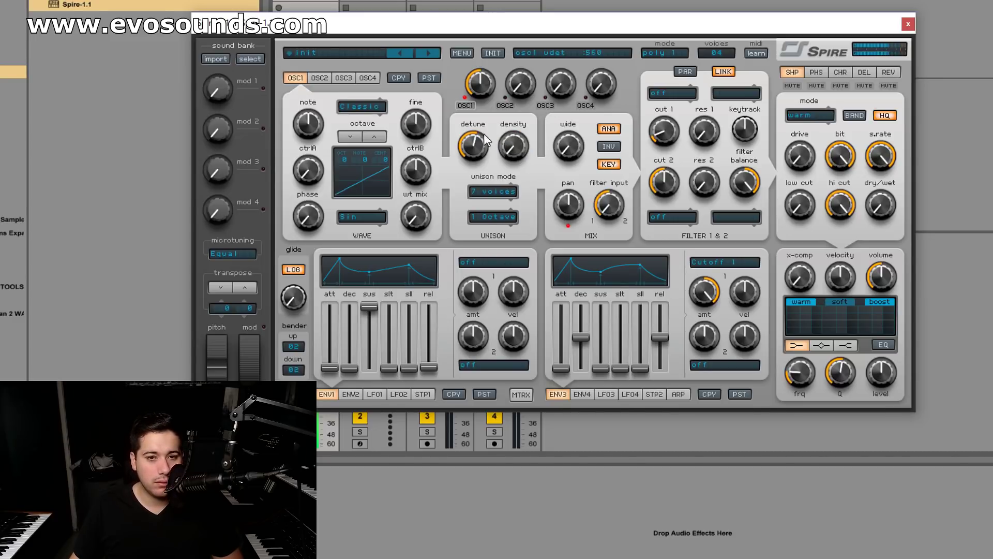
Step: Compare oscillator 1's unison mode at 9 voices with a single voice, ending on 1 voice
click(500, 192)
click(517, 335)
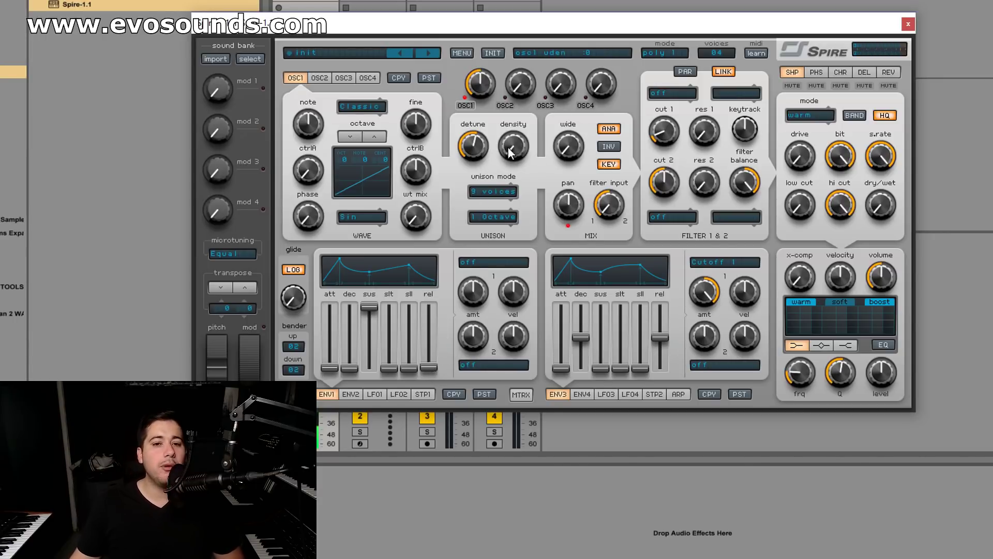
click(494, 193)
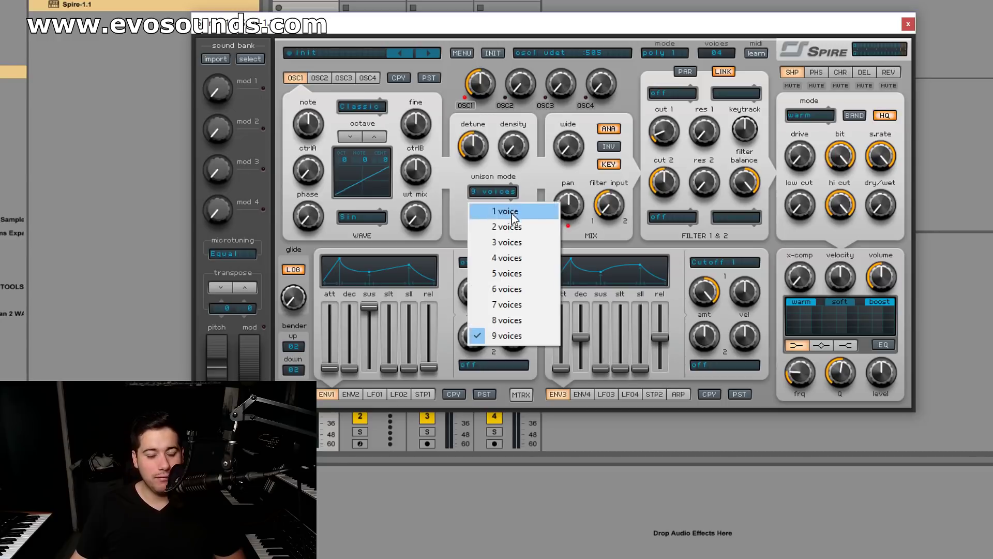
click(516, 335)
click(502, 192)
click(506, 209)
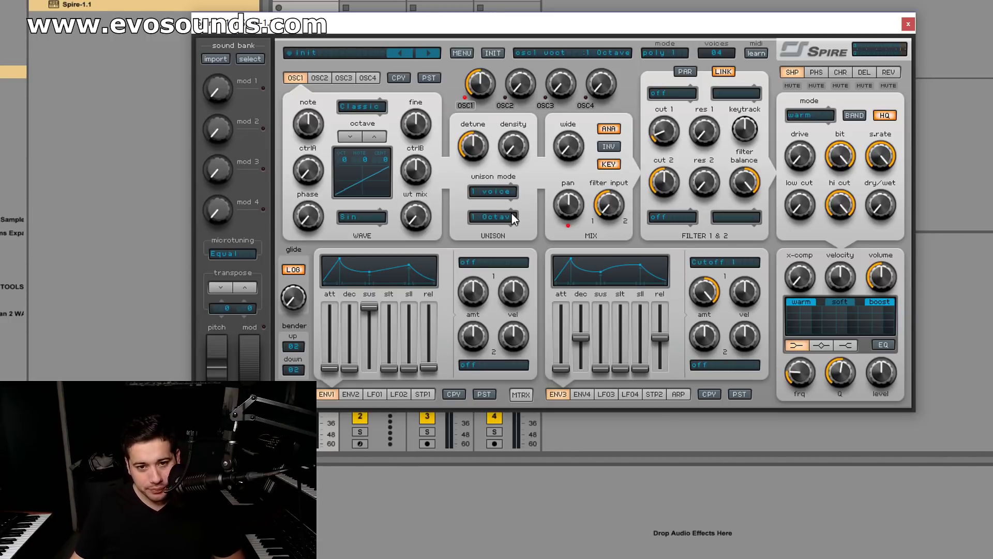
Step: Set oscillator 1's unison interval to 2 Octave with 2 voices and return the detune to 0
click(512, 221)
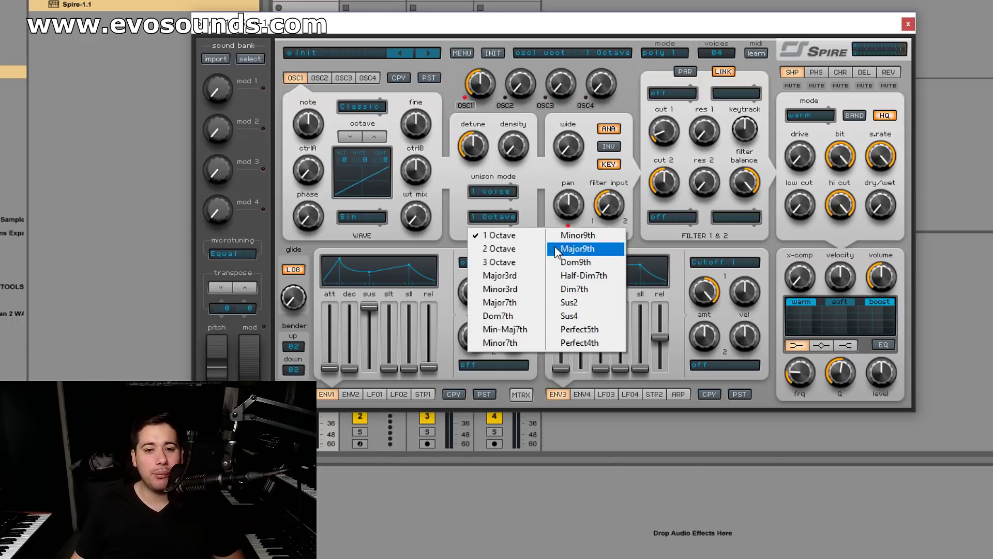
click(509, 249)
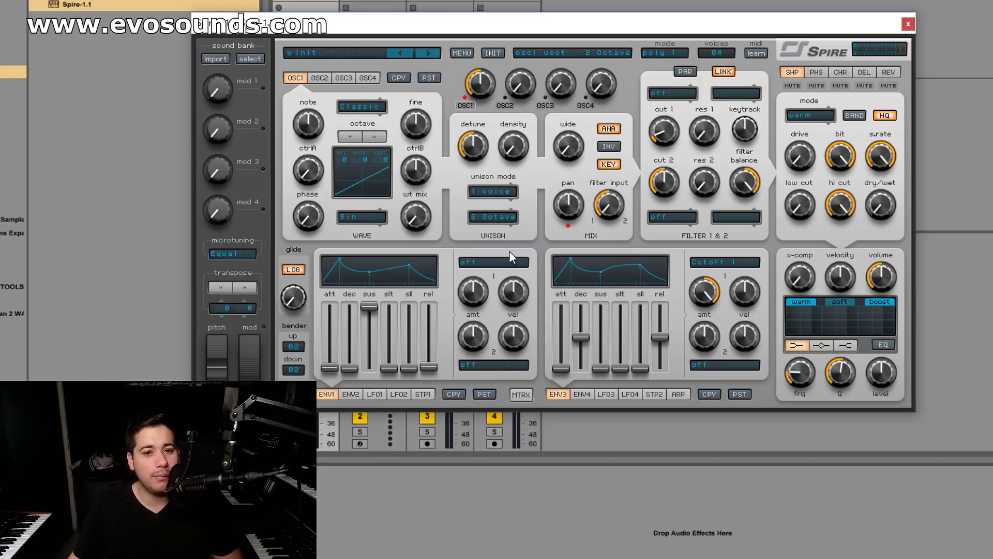
click(489, 194)
click(508, 228)
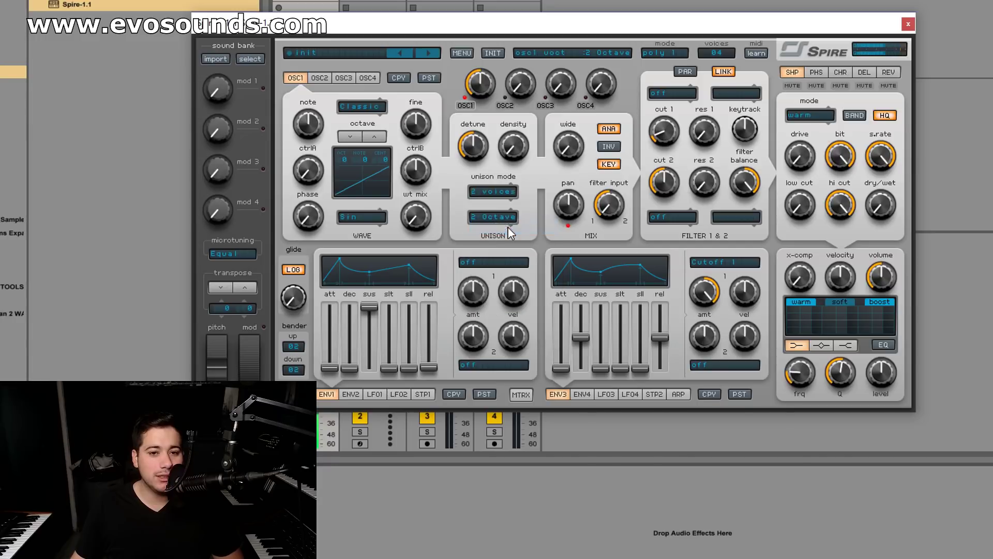
click(492, 216)
click(491, 216)
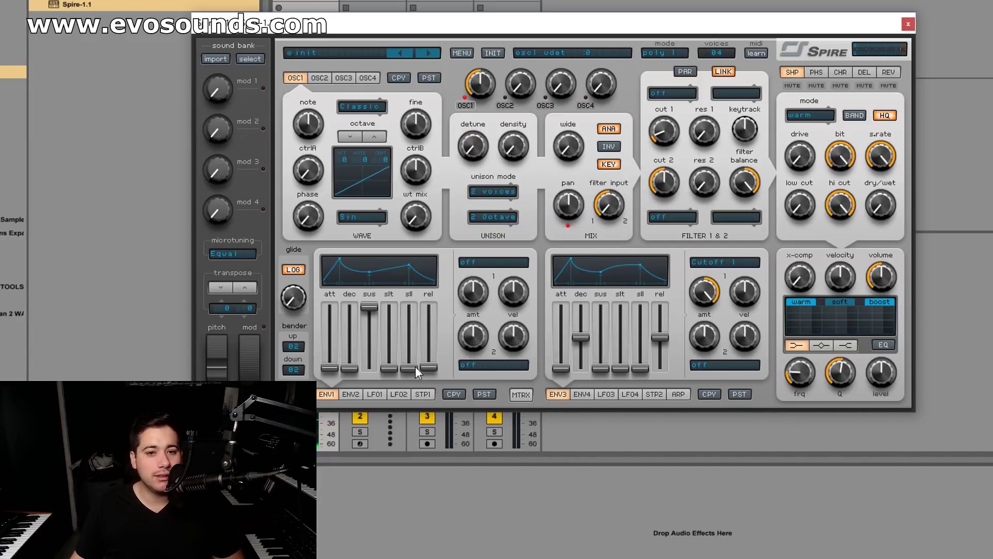
Step: Change oscillator 1's unison interval to 3 Octave and its unison mode to 3 voices
click(479, 220)
click(509, 257)
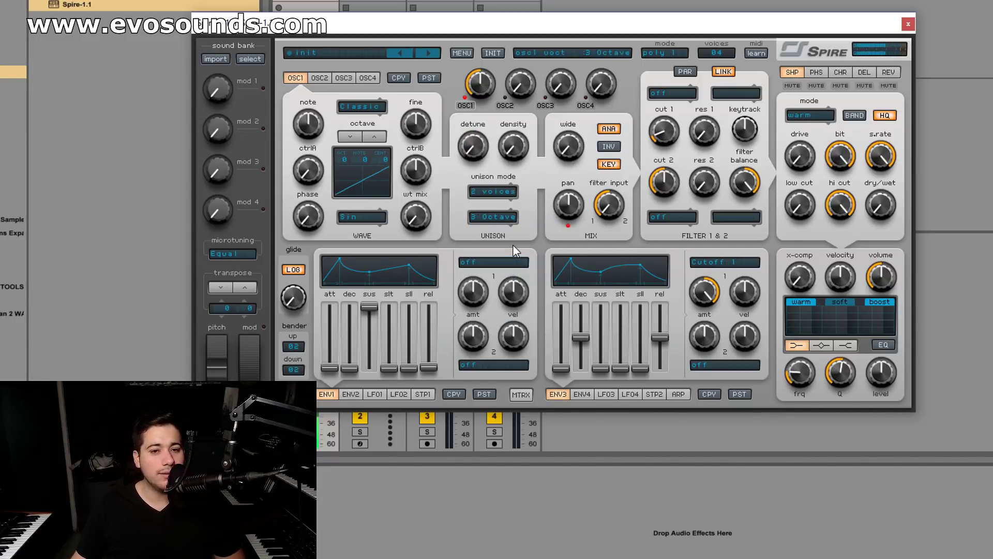
click(495, 196)
click(510, 241)
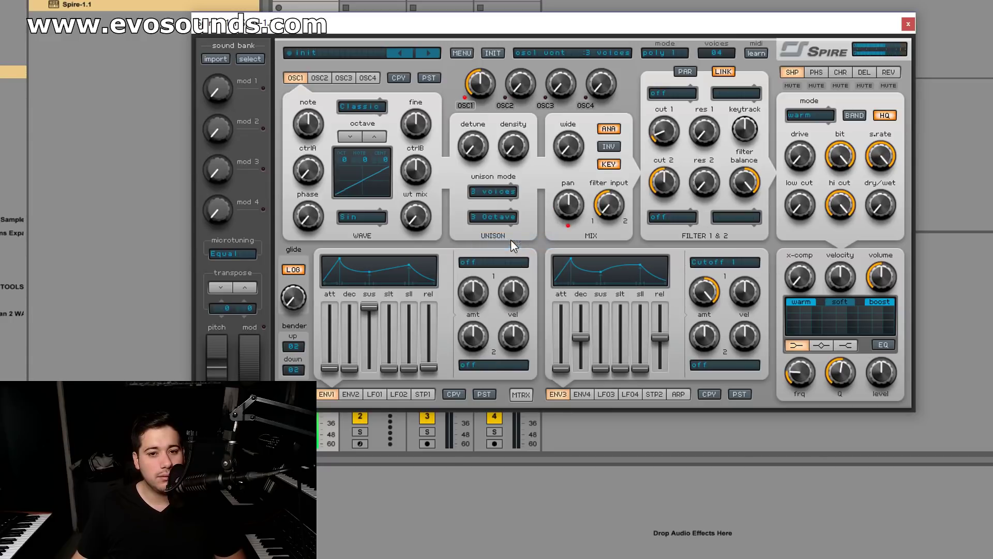
Step: Set oscillator 1's unison interval to Major3rd and its unison mode to 8 voices
click(501, 219)
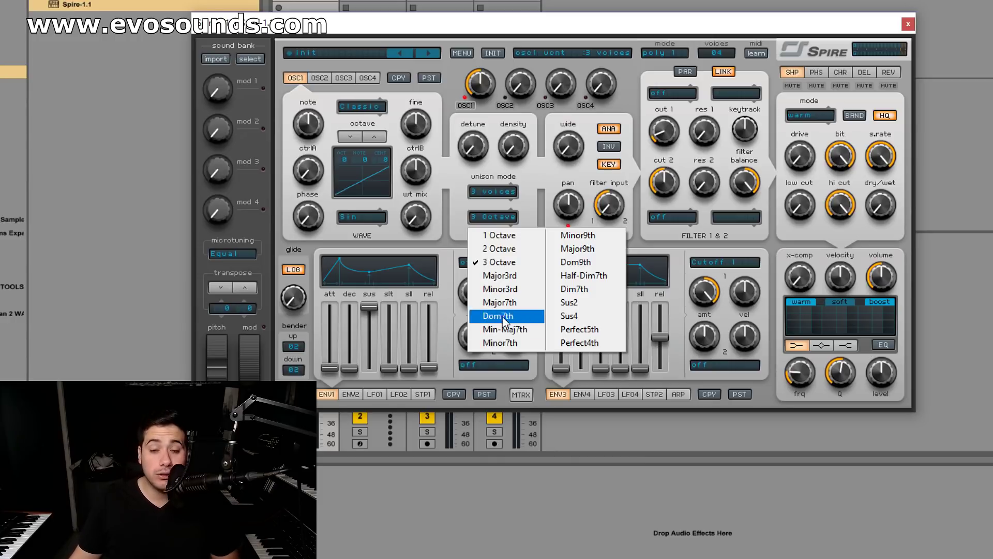
click(501, 277)
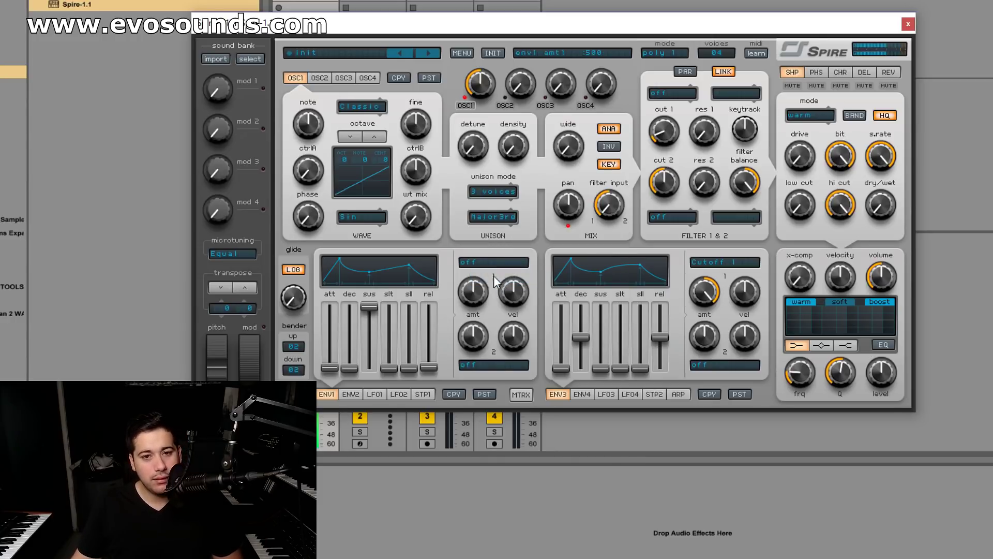
click(495, 192)
click(510, 320)
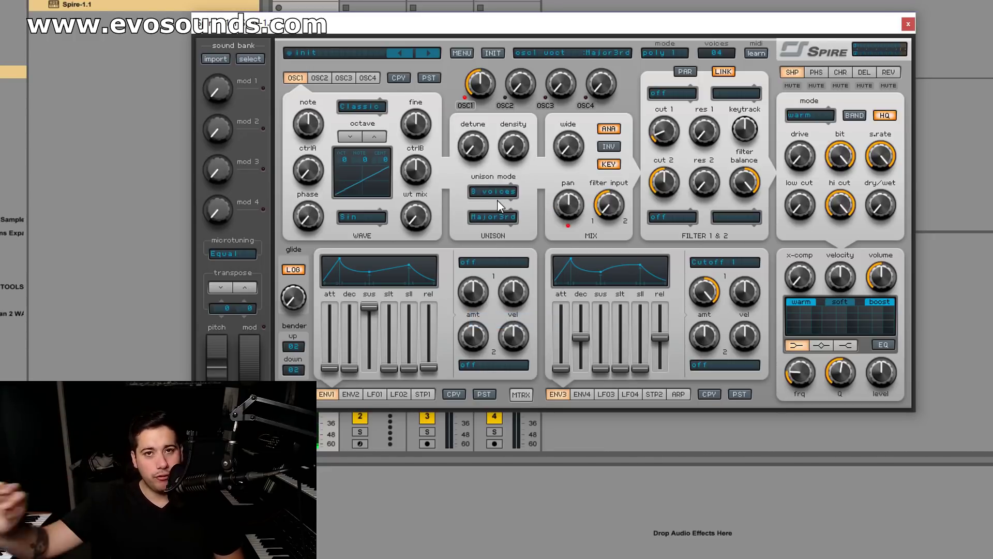
Step: Look through the settings of oscillators 2, 3 and 4, then return to oscillator 1
click(320, 78)
click(343, 77)
click(368, 78)
click(295, 78)
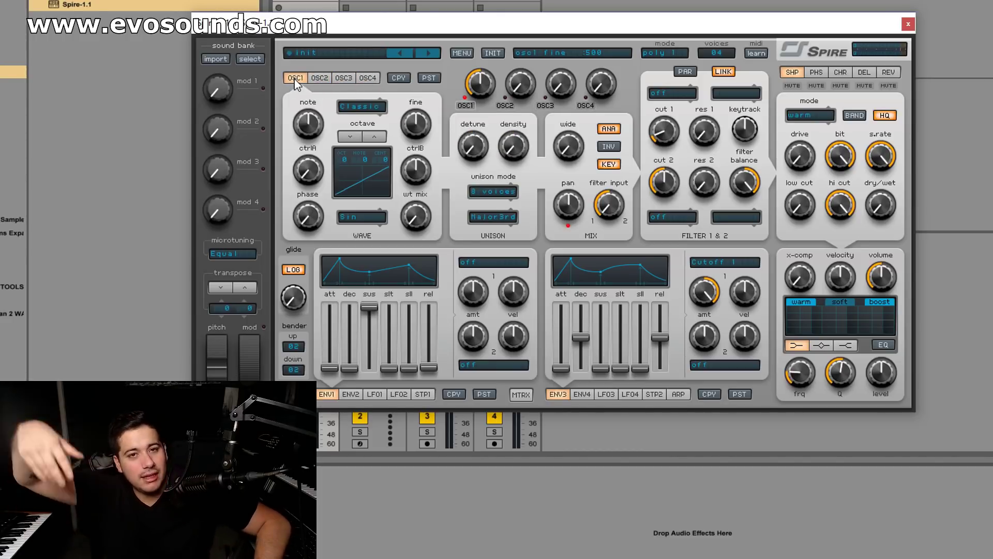
Step: Set oscillator 1's unison interval to Minor3rd and raise the wide amount to about 495
click(494, 221)
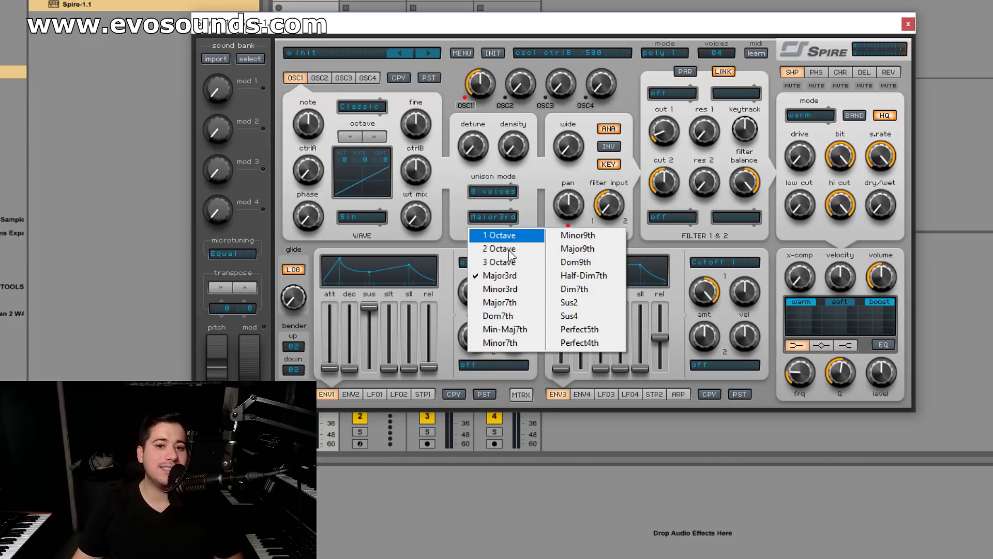
click(511, 291)
drag(566, 159, 581, 125)
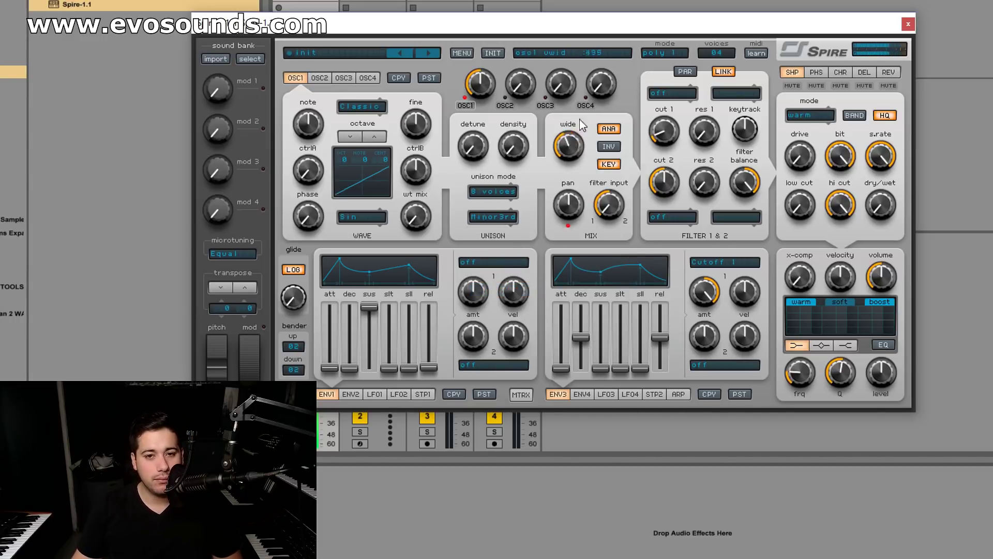
Step: Try the Major7th, 2 Octave and Perfect5th unison intervals on oscillator 1
click(488, 217)
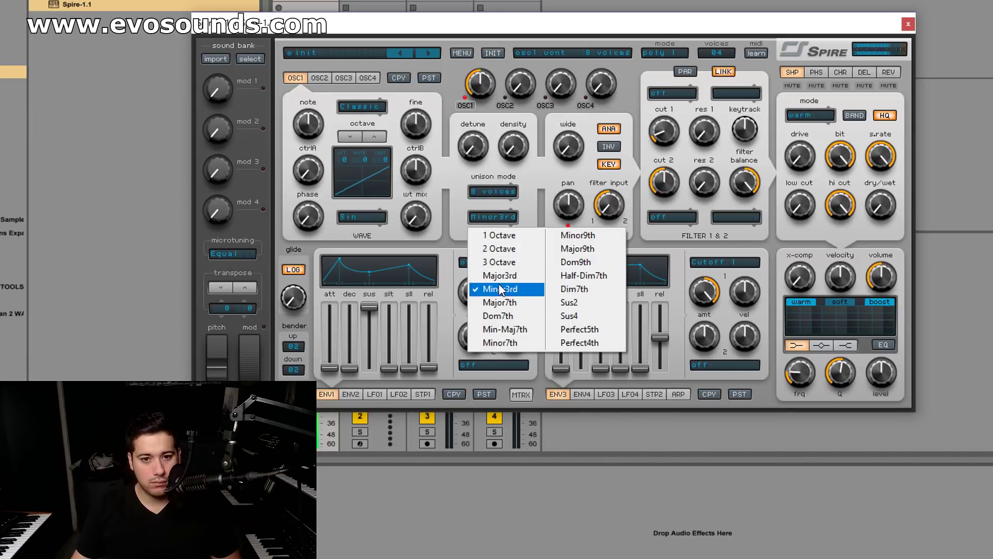
click(500, 303)
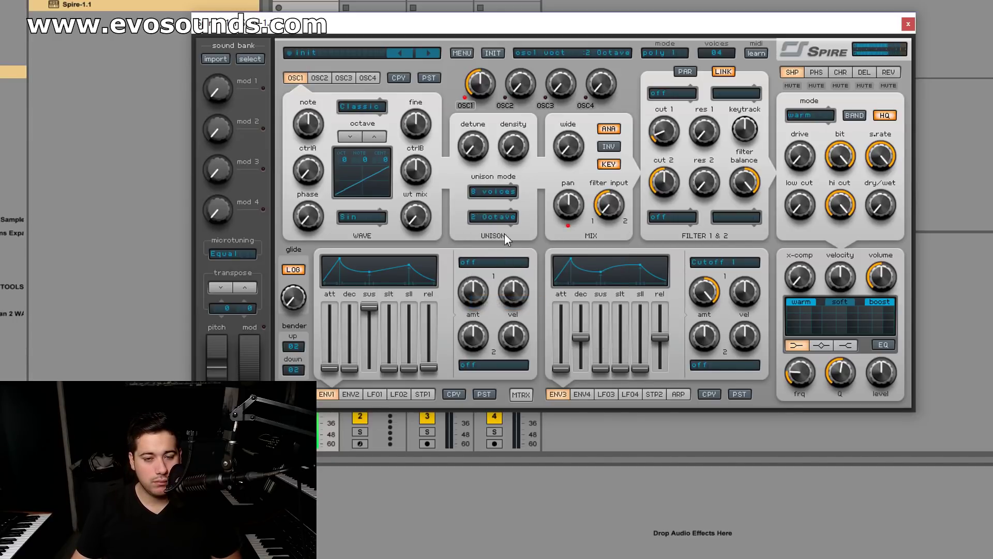
click(498, 218)
click(581, 333)
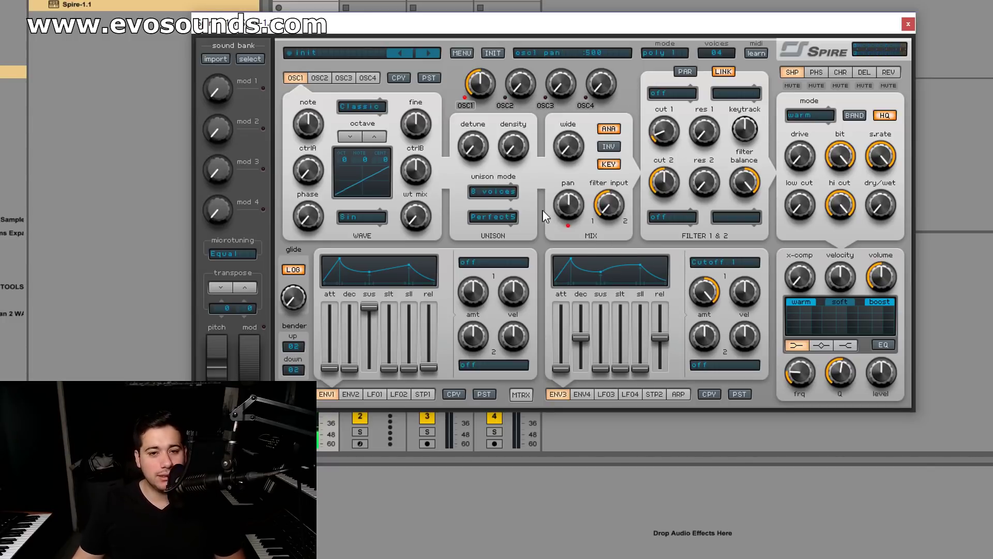
Step: Return oscillator 1's unison section to the 1 Octave interval and 1 voice
click(492, 217)
click(501, 237)
click(497, 188)
click(494, 208)
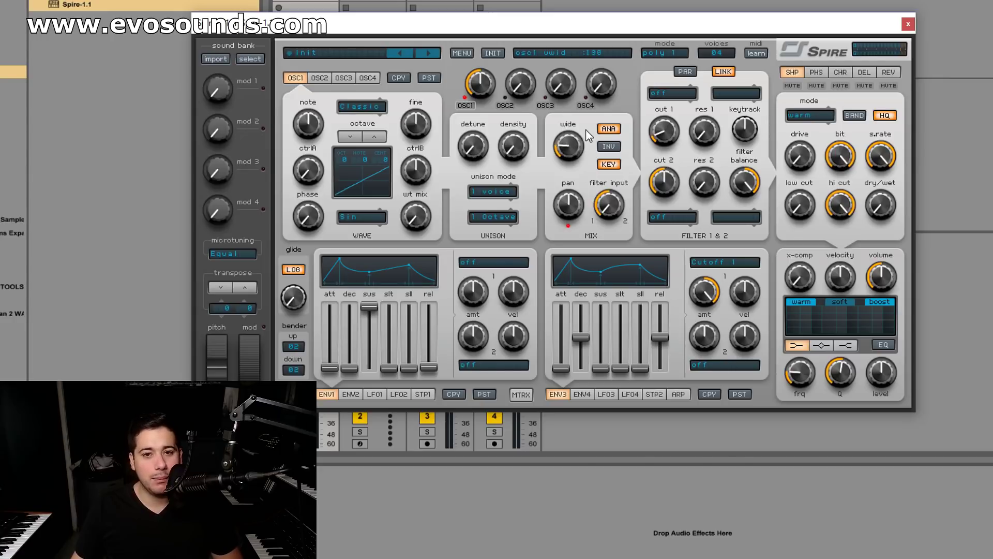
Step: Set oscillator 1's unison mode to 2 voices and try raising the wide amount
click(489, 191)
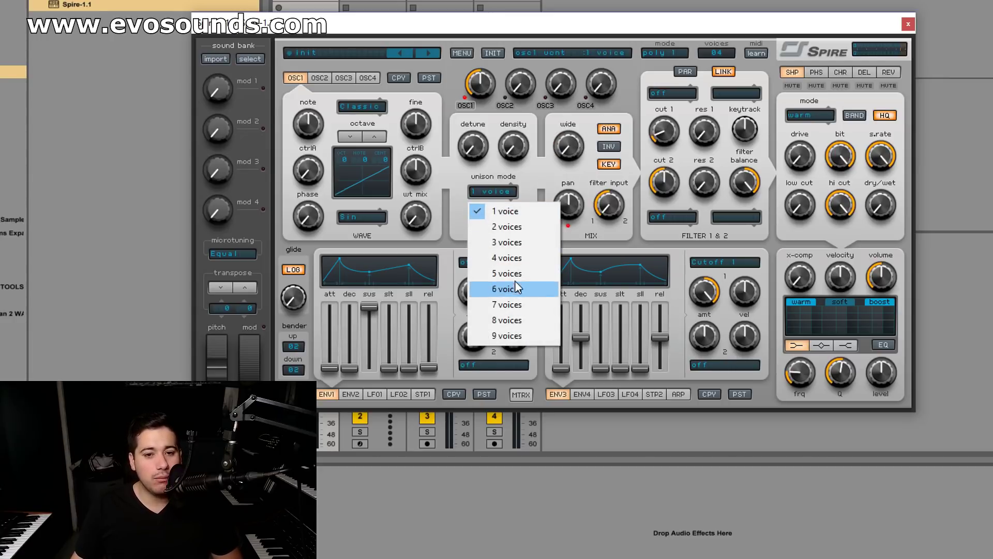
click(522, 226)
drag(576, 142, 605, 22)
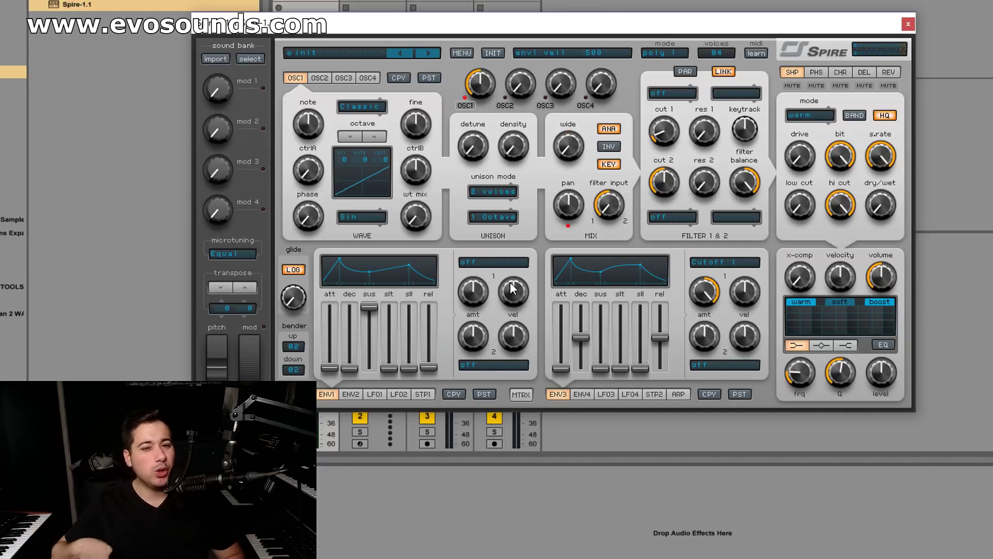
Step: Set oscillator 1's unison mode to 8 voices and raise the wide amount to its maximum
click(483, 195)
click(498, 320)
drag(573, 155, 598, 104)
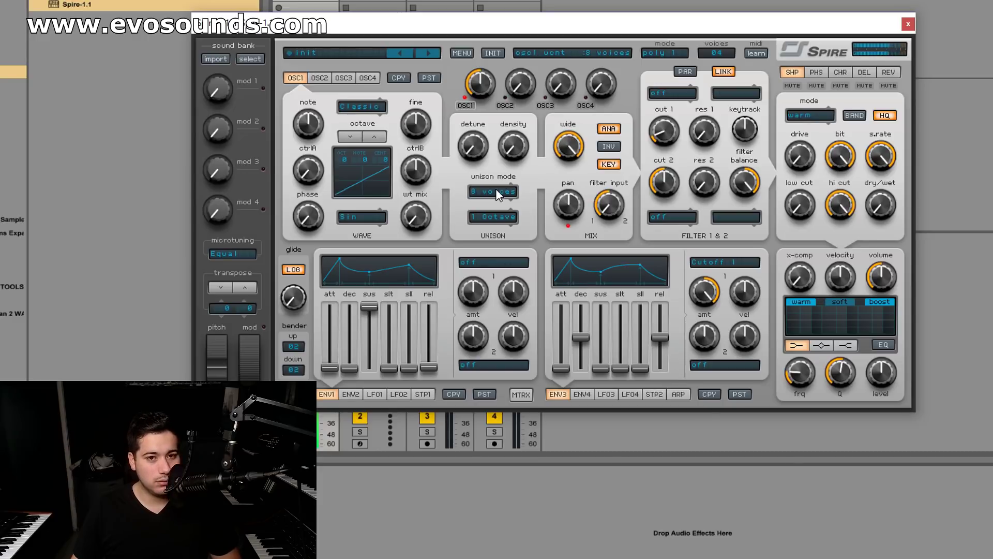
Step: Raise oscillator 1's detune, compare the wide amount at 0 and 1000, and reset wide to 0
drag(473, 149, 553, 165)
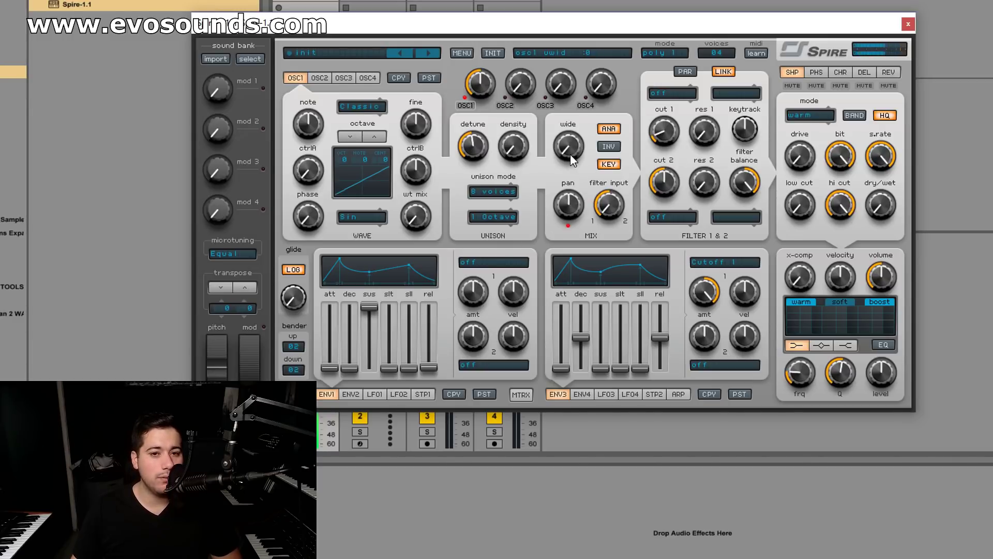
drag(570, 154, 613, 79)
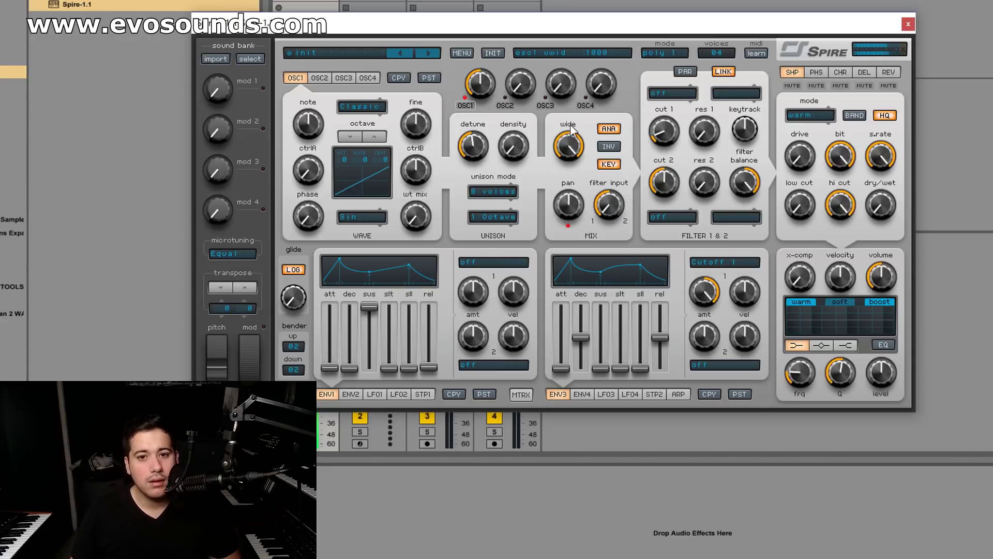
double_click(568, 146)
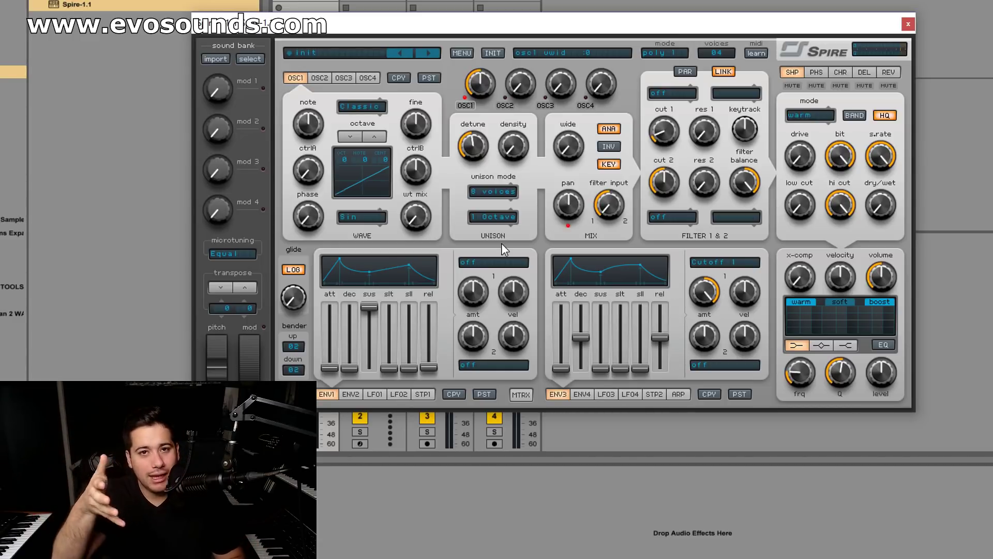
Step: Try a higher phase on oscillator 1, return it to zero, and switch off the ANA option
click(606, 129)
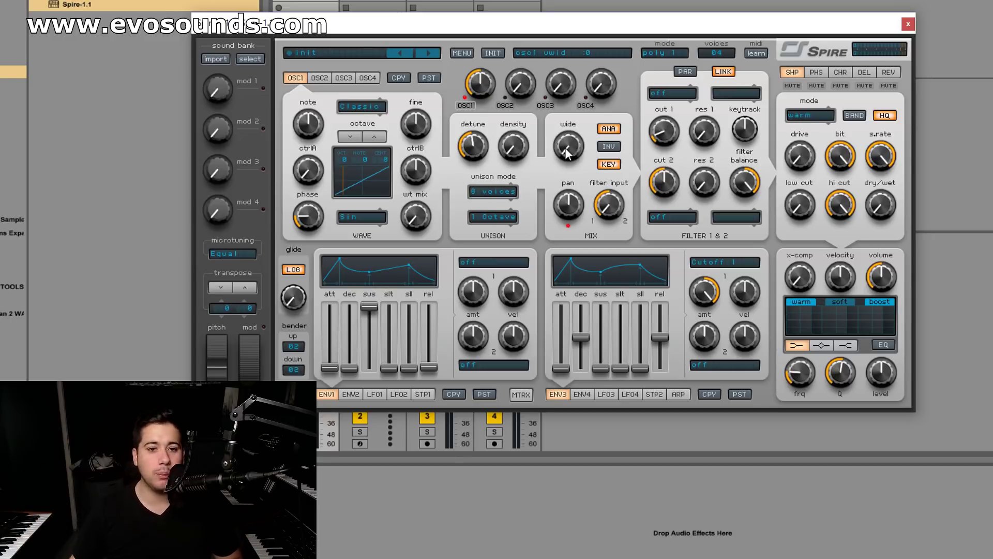
drag(288, 220, 319, 198)
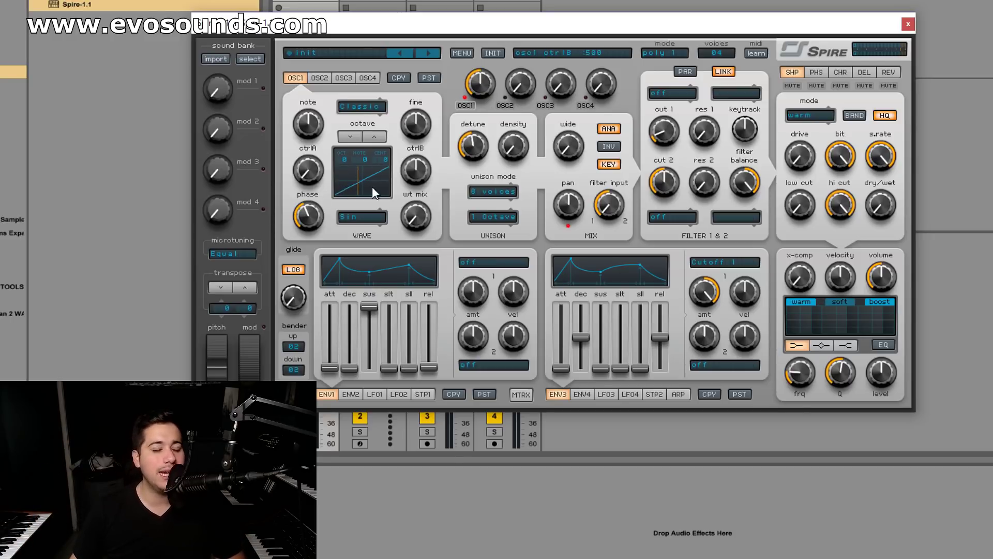
click(609, 132)
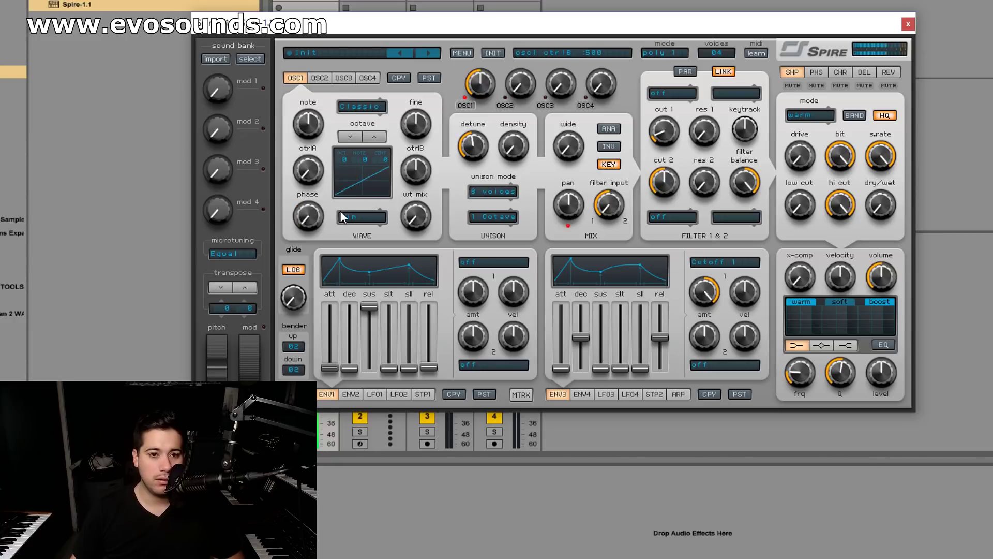
Step: Raise oscillator 1's phase, compare ANA on and off, and return the phase to zero
drag(319, 217, 323, 200)
click(609, 131)
click(608, 131)
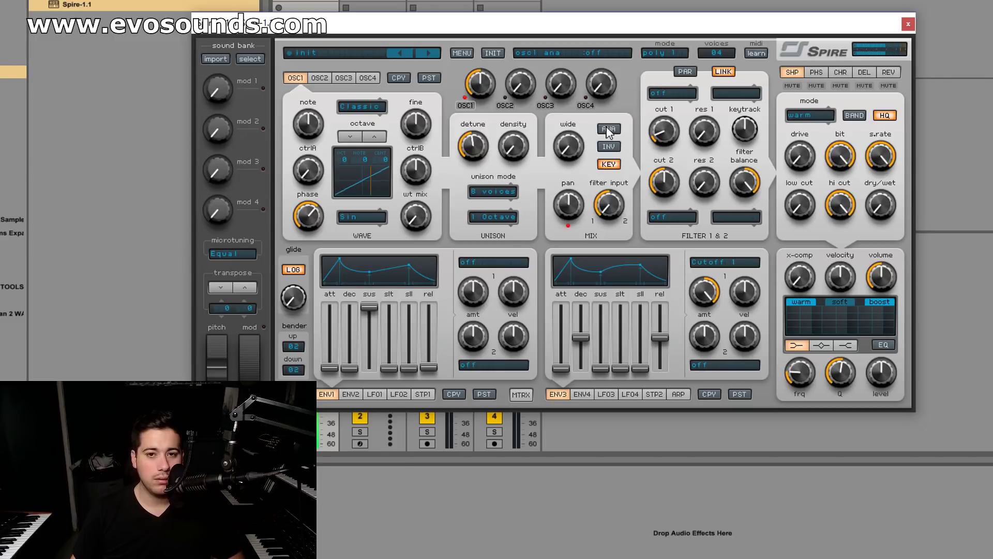
double_click(308, 216)
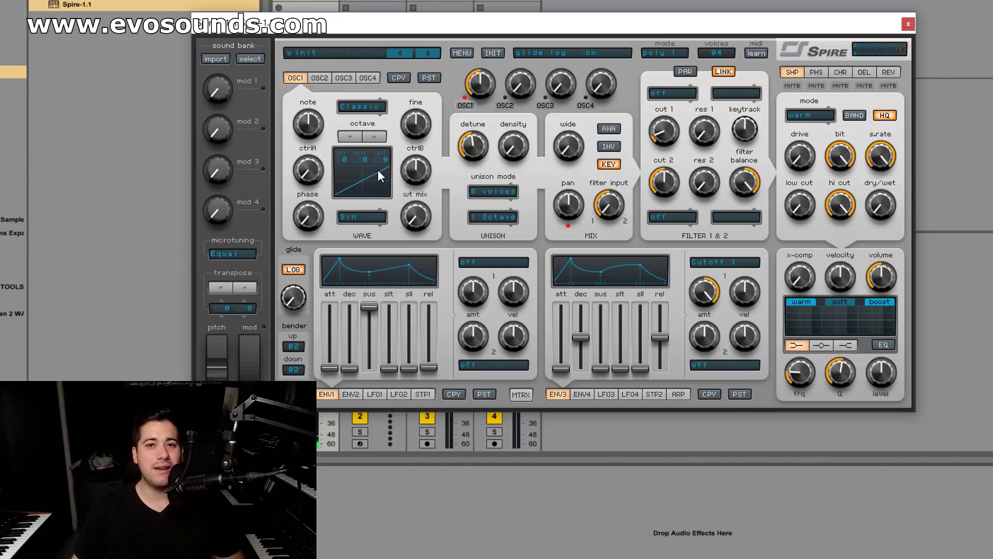
Step: Raise oscillator 1's wide amount to its maximum and switch the ANA option on
drag(571, 146, 571, 127)
click(610, 129)
click(611, 130)
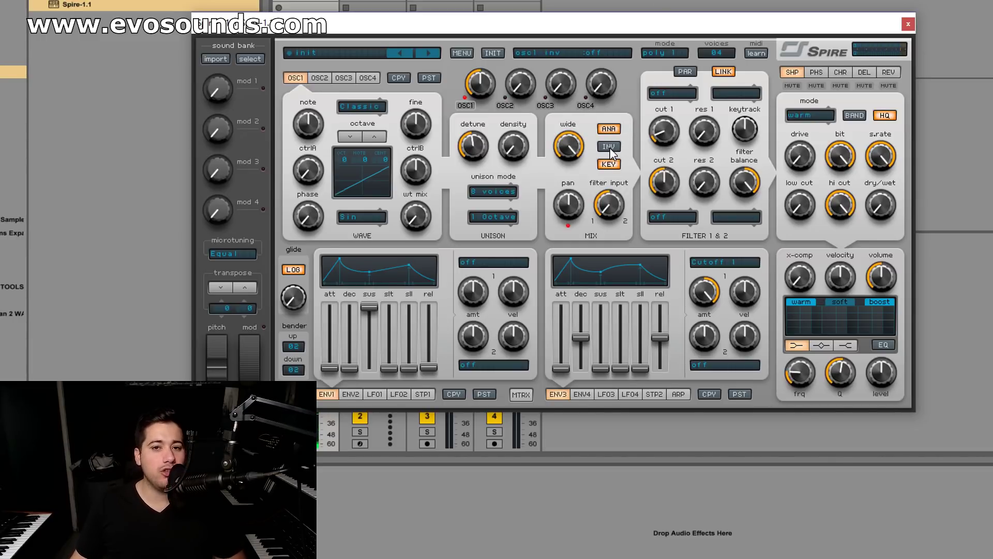
Step: Try oscillator 1's INV option on and KEY option off, restore both, and sweep the filter input toward filter 2 and back
click(608, 148)
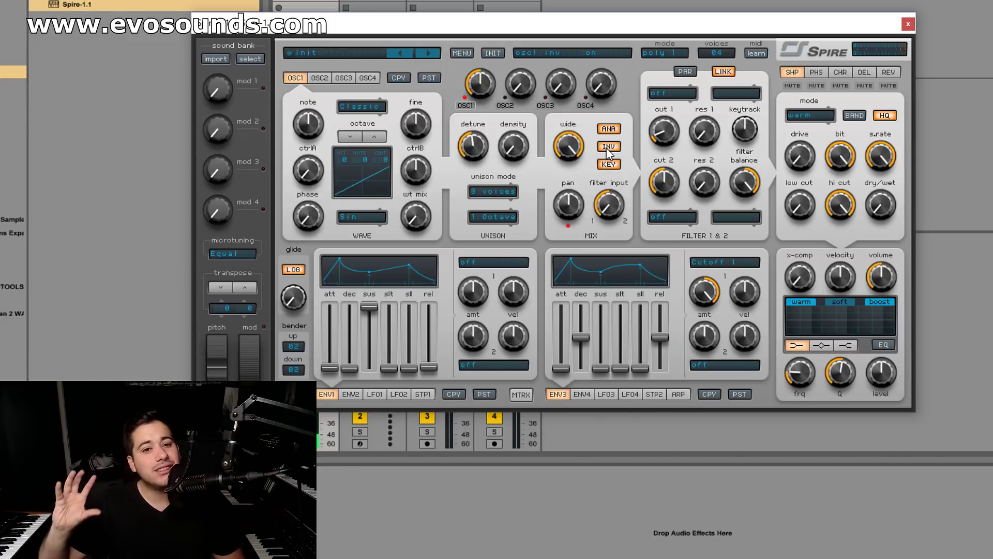
click(609, 149)
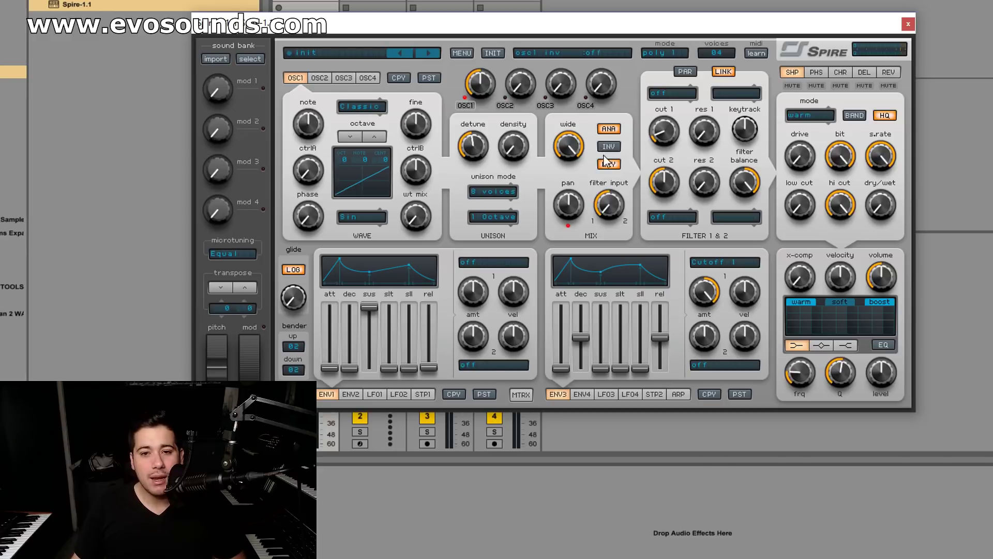
click(608, 164)
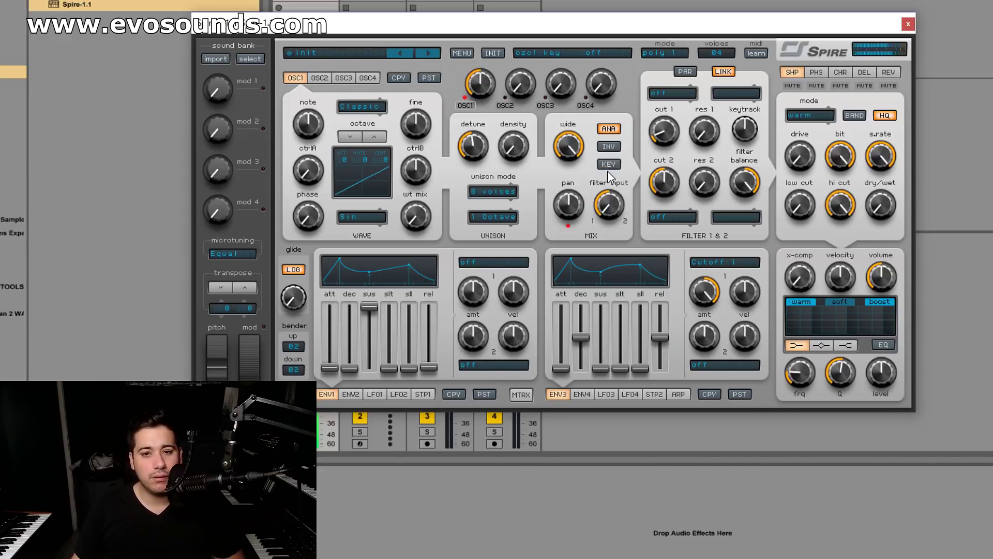
click(609, 167)
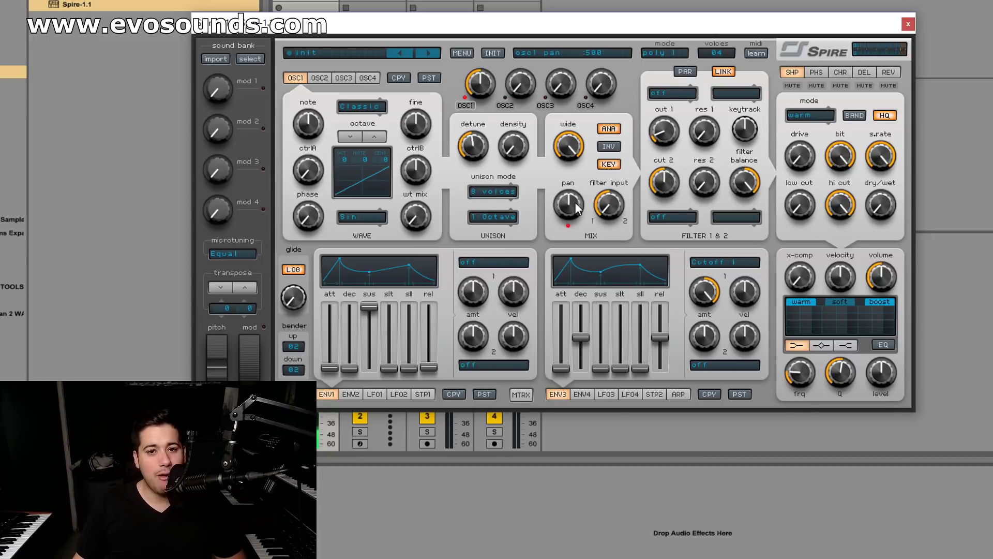
drag(609, 204, 928, 4)
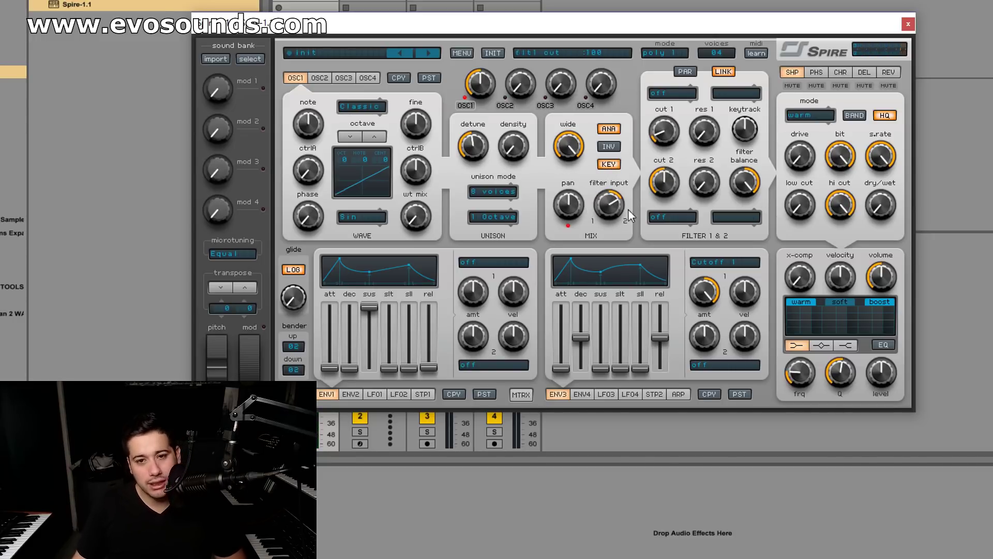
drag(620, 181, 619, 321)
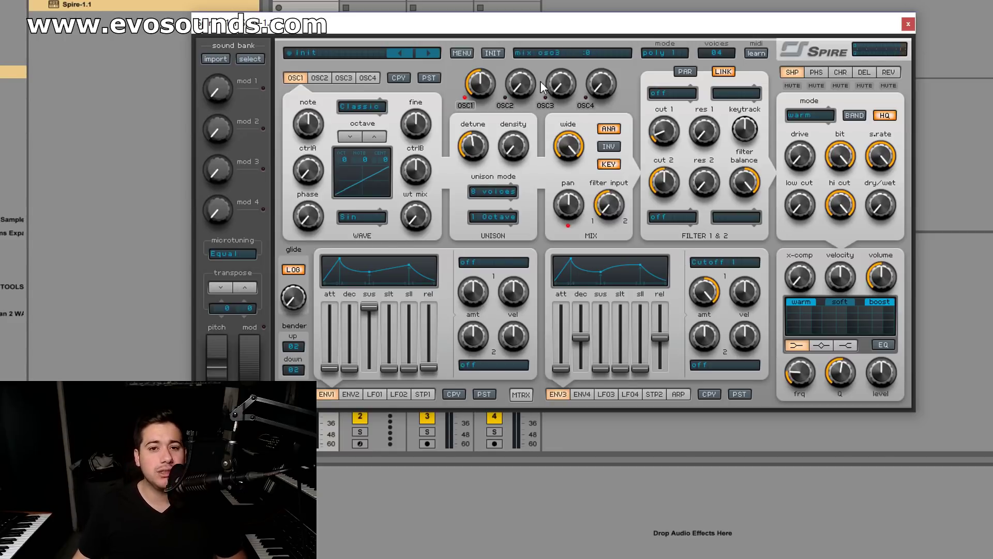
Step: Raise oscillator 2's mix level and view the settings of oscillators 2, 3 and 4
drag(516, 89, 545, 72)
click(320, 78)
click(343, 77)
click(368, 78)
Step: Copy oscillator 1's settings to oscillator 2, and set oscillator 2's octave to +2 and wt mix to maximum
click(297, 82)
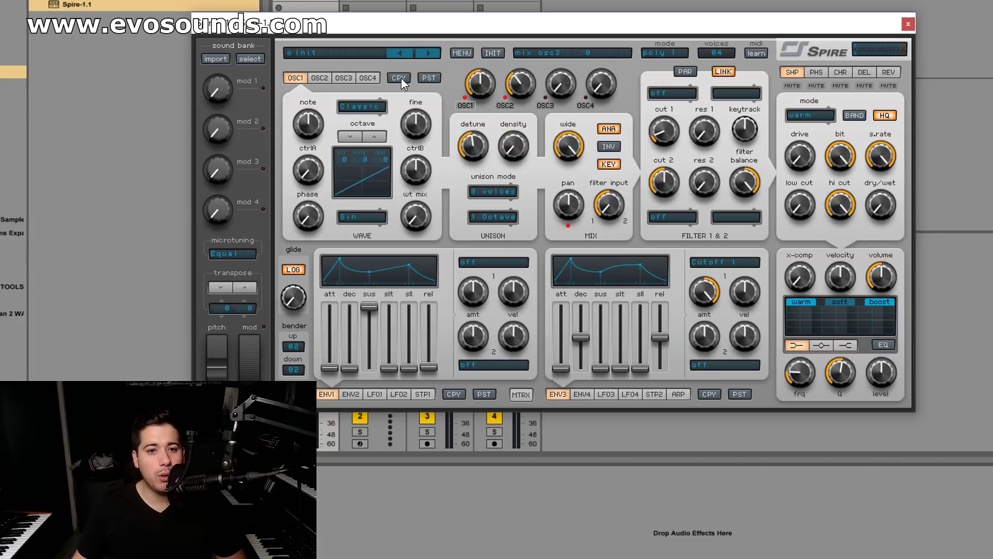
click(320, 78)
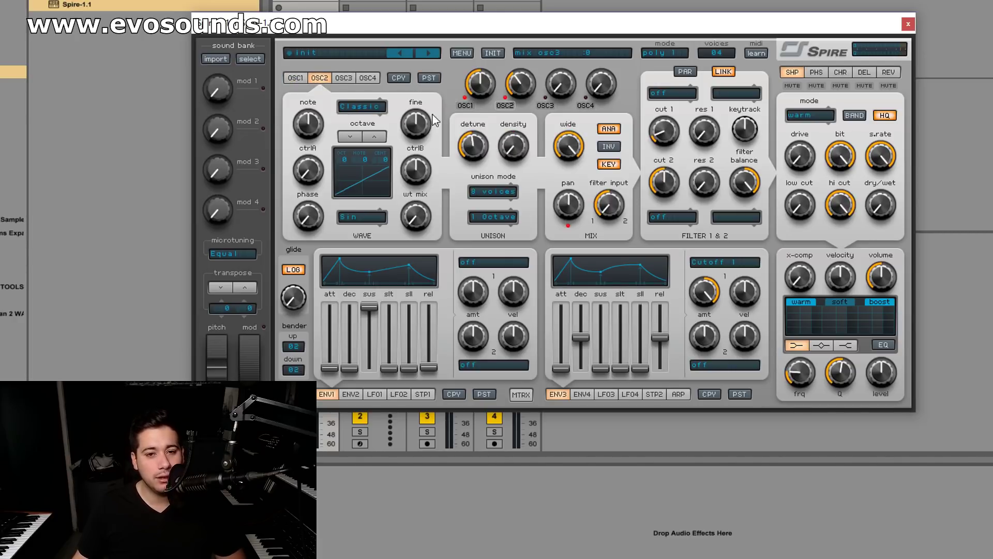
click(303, 79)
click(321, 78)
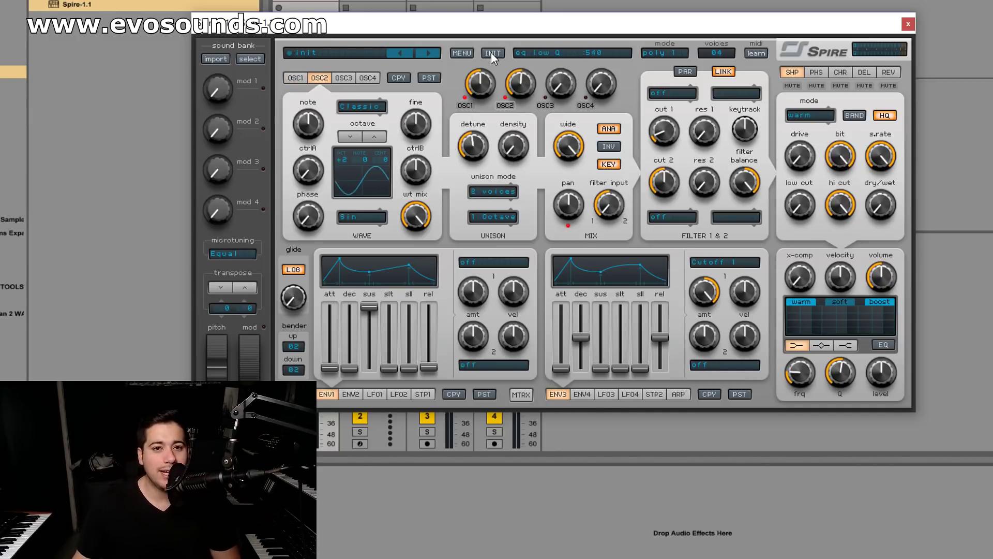
Step: Initialise the patch, set oscillator 1's unison mode to 7 voices, adjust its detune and set wide to 1000
click(491, 52)
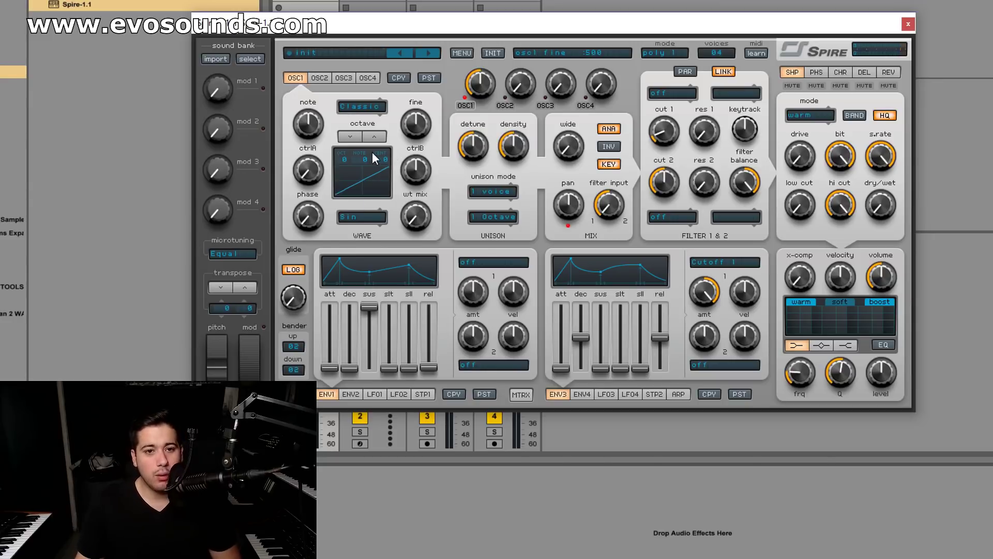
click(509, 192)
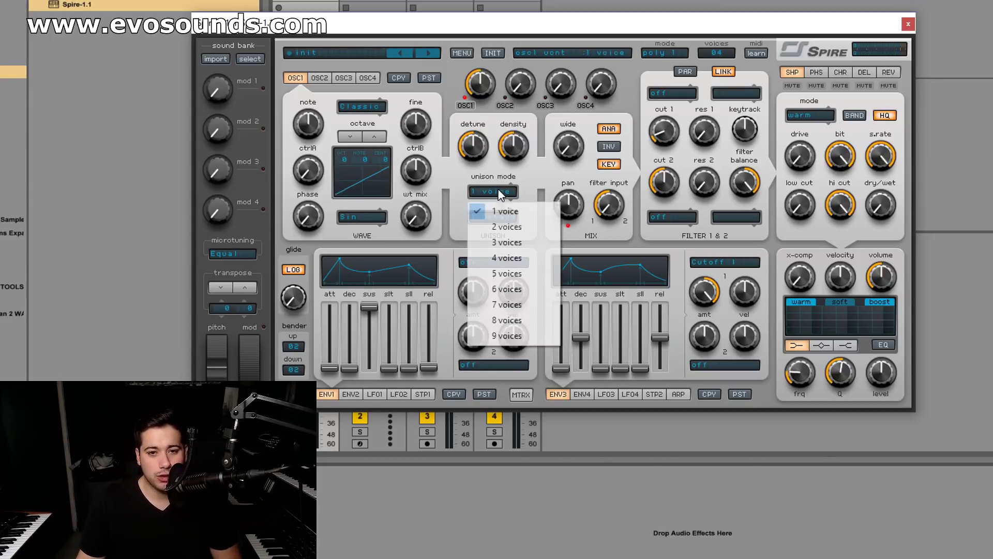
click(515, 306)
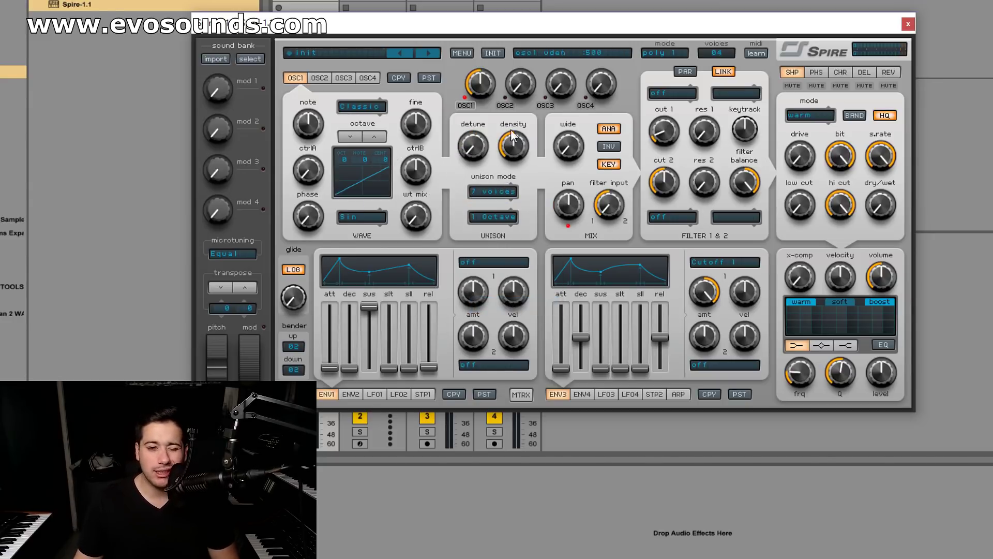
drag(485, 146, 499, 104)
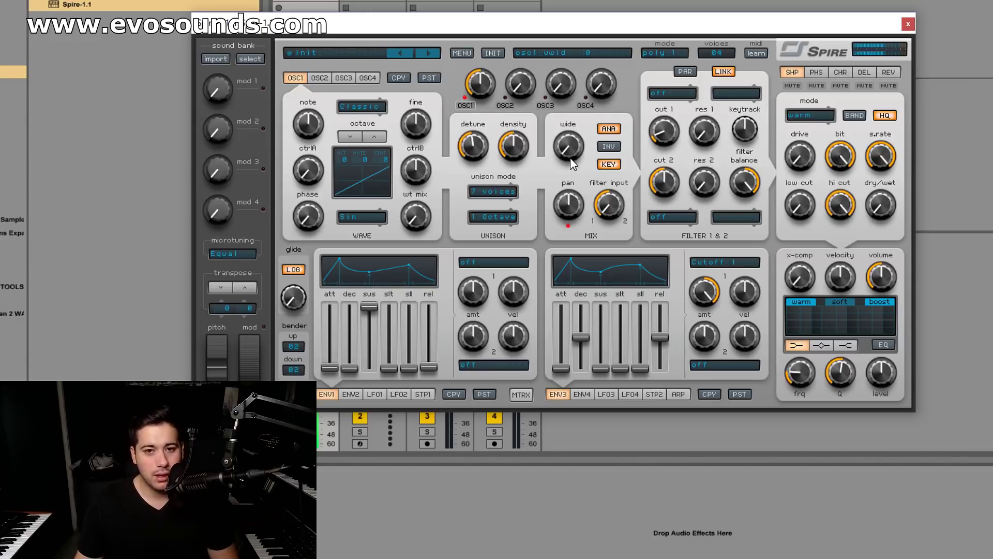
drag(588, 114, 616, 55)
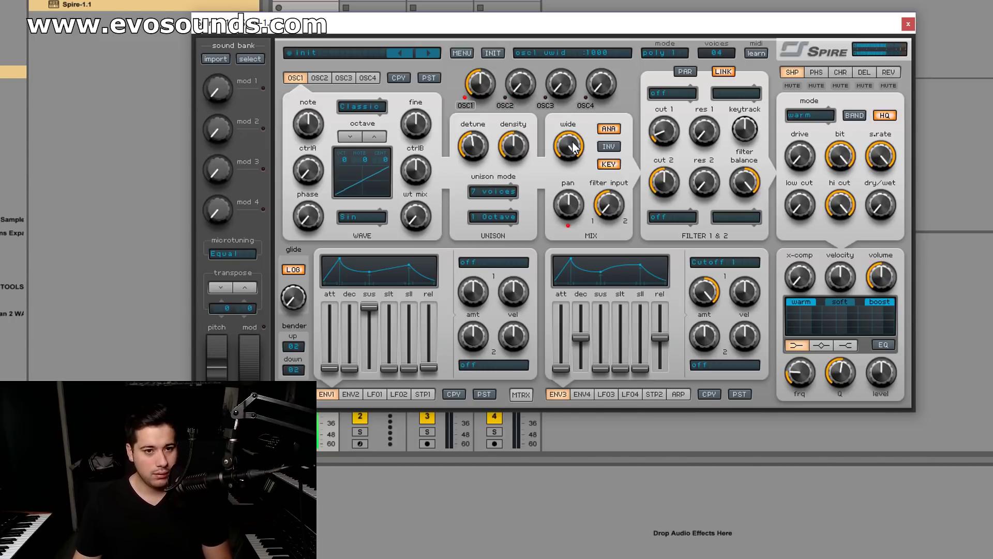
Step: Set oscillator 1's ctrlA to 1000 and ctrlB to 965, and change its unison mode to 8 voices
drag(313, 170, 362, 62)
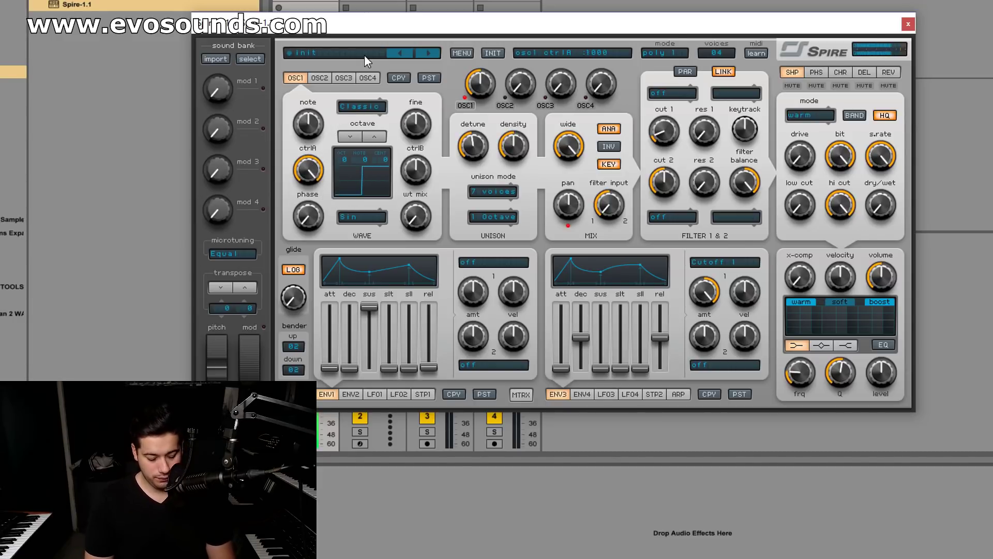
drag(416, 172, 437, 161)
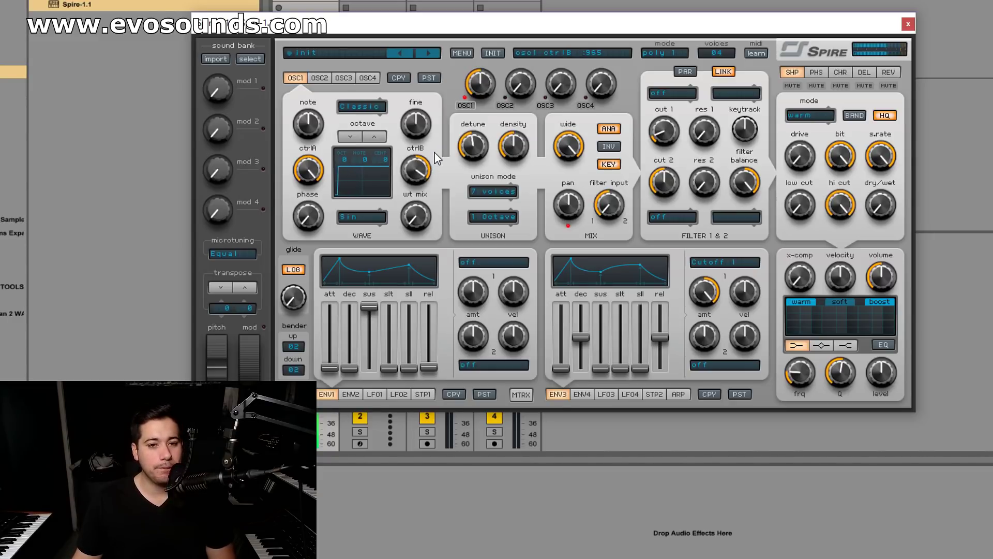
click(481, 192)
click(507, 319)
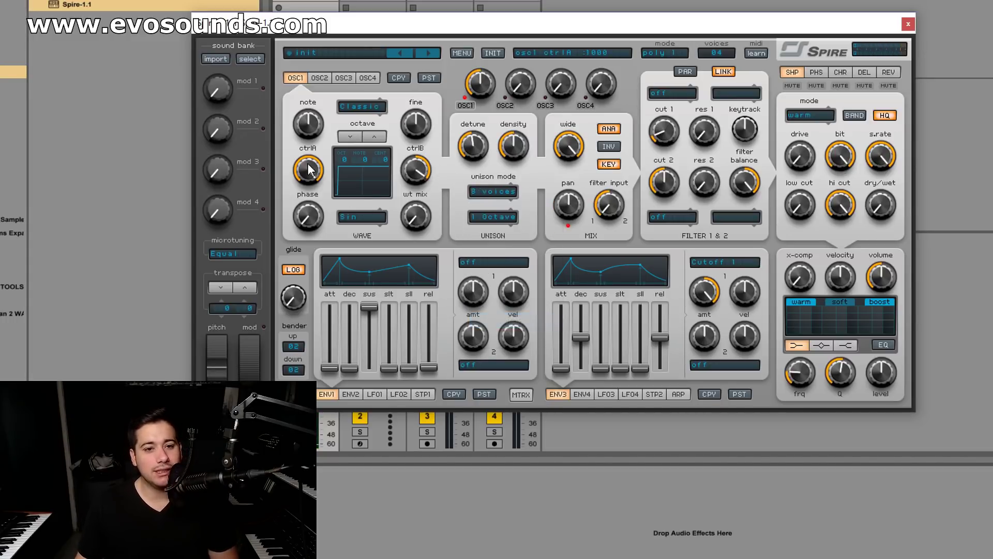
Step: Lower oscillator 1's octave to -2, and reset its ctrlA to minimum and ctrlB to 500
click(357, 137)
click(357, 136)
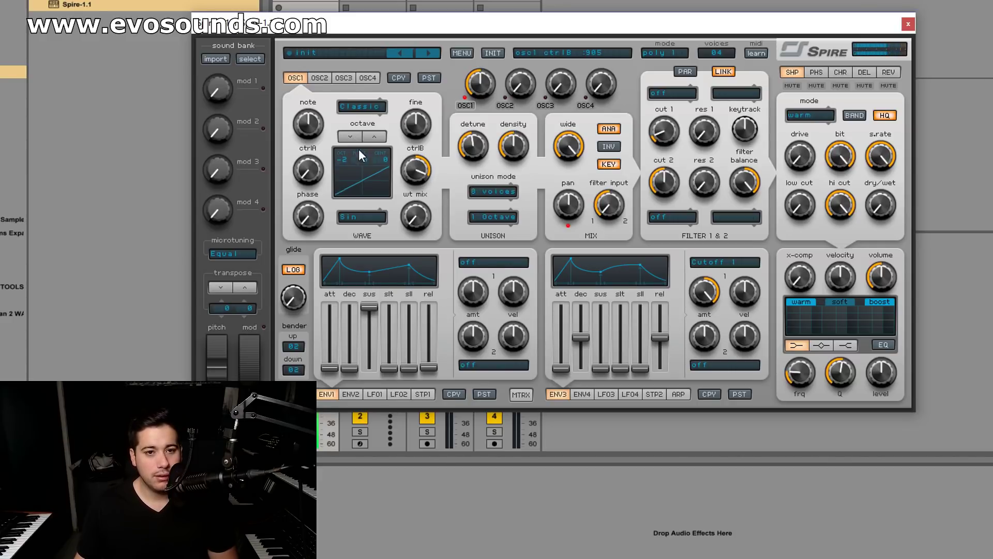
click(374, 137)
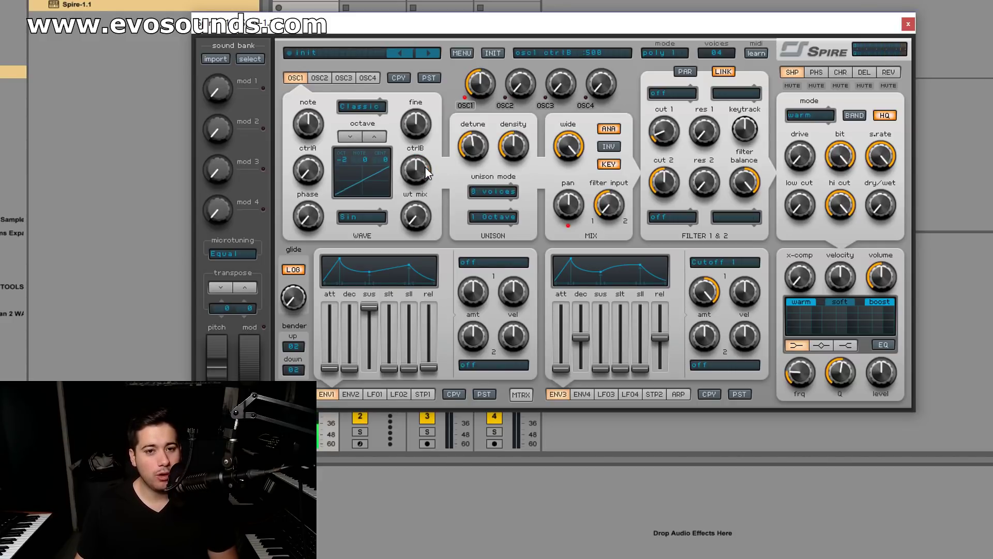
Step: Bring in oscillator 2 at a mix level of about 590 with ctrlA at maximum, ctrlB at 930 and 8 unison voices
drag(519, 89, 524, 37)
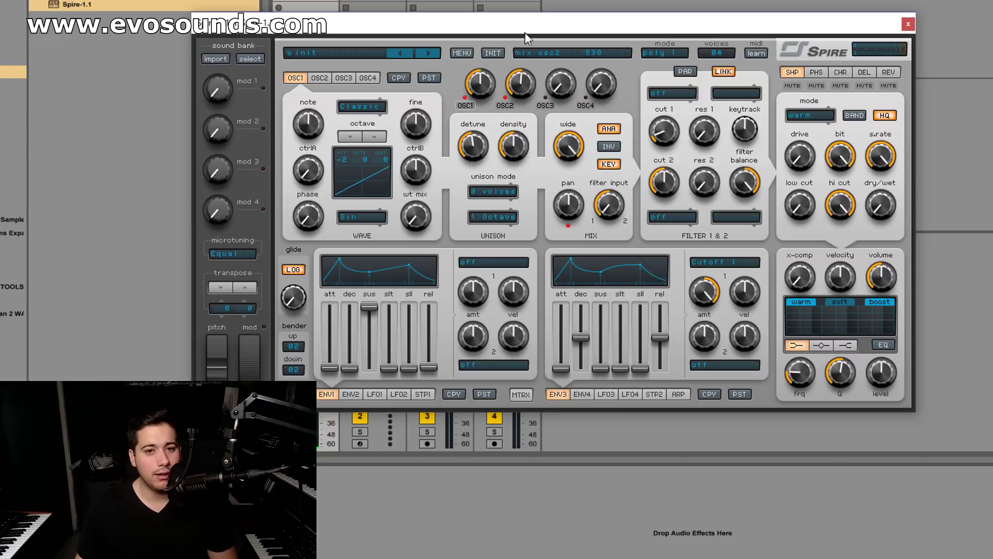
click(324, 79)
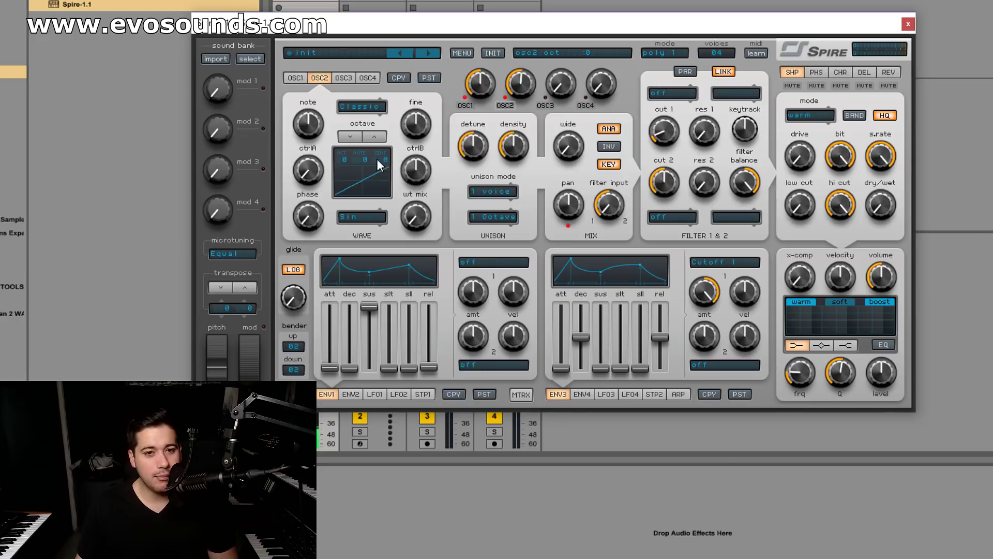
click(493, 191)
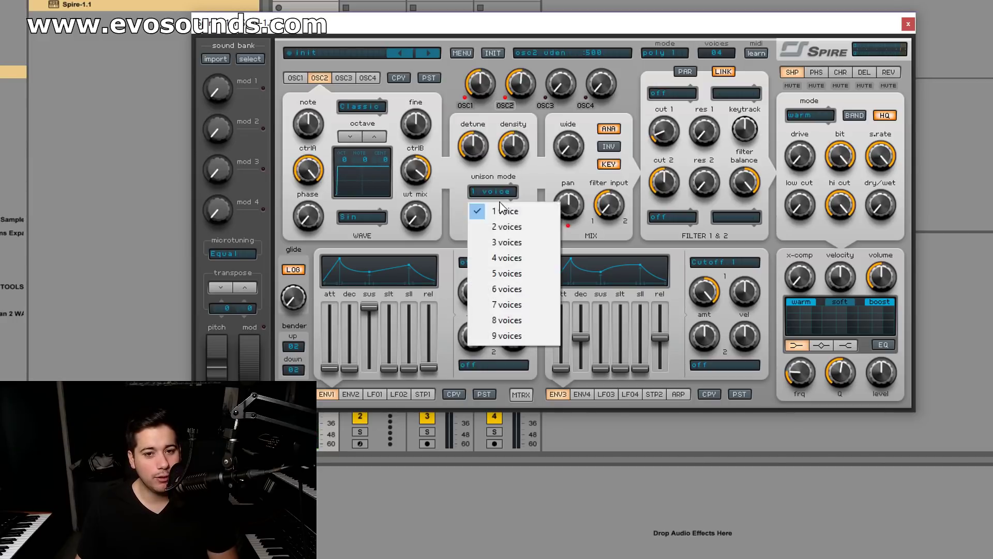
click(518, 321)
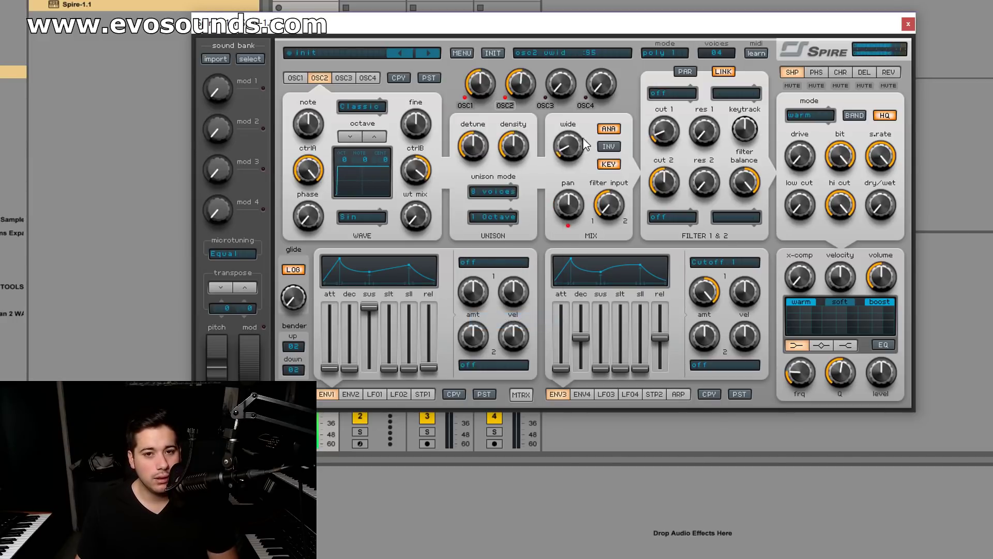
scroll(420, 183, down, 4)
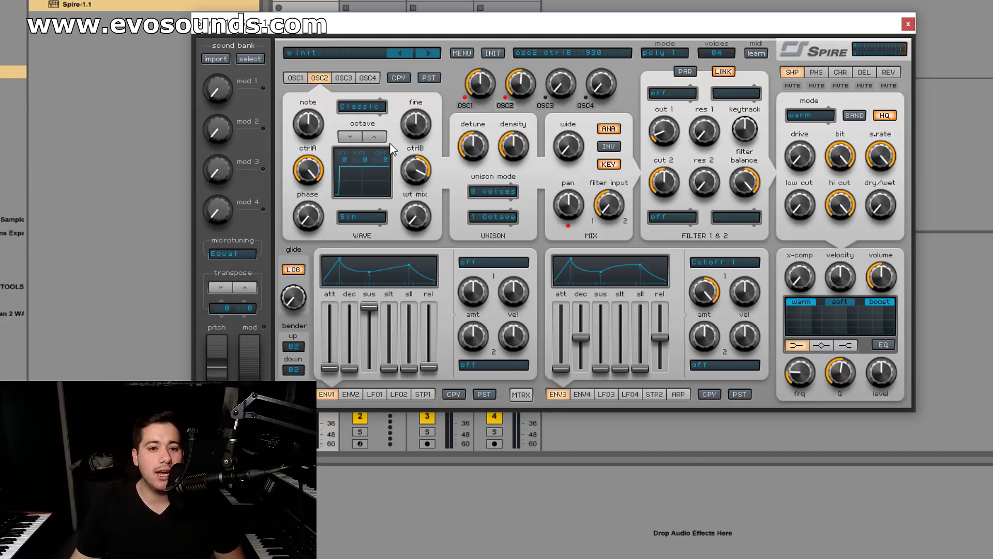
Step: Lower oscillator 2's ctrlB to 255 and its detune to 0
click(303, 79)
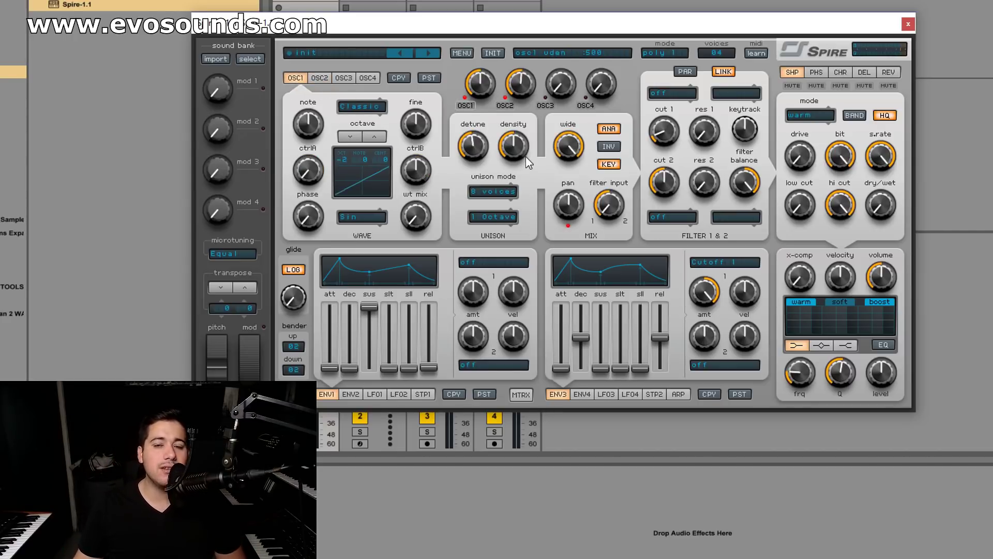
click(319, 78)
drag(423, 184, 393, 239)
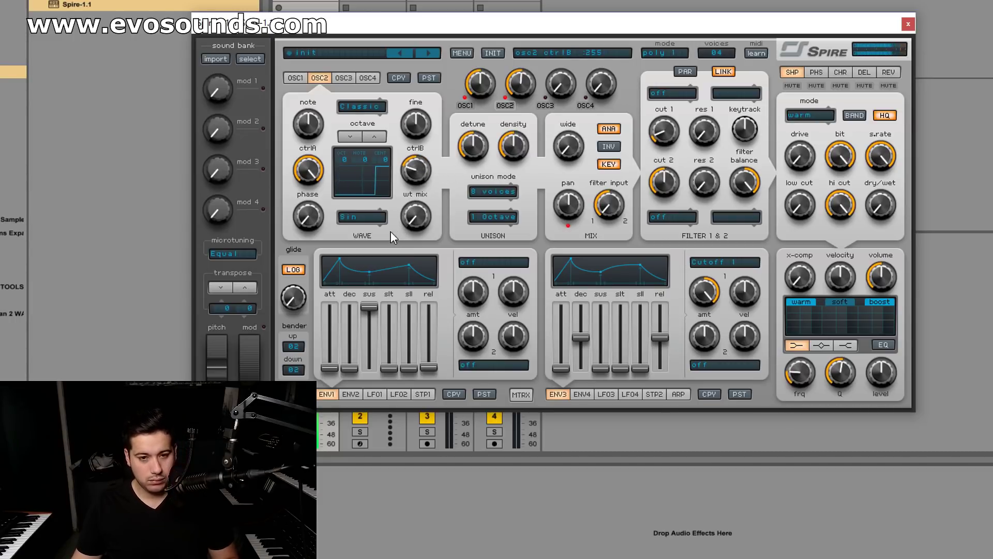
click(481, 158)
drag(470, 167, 444, 195)
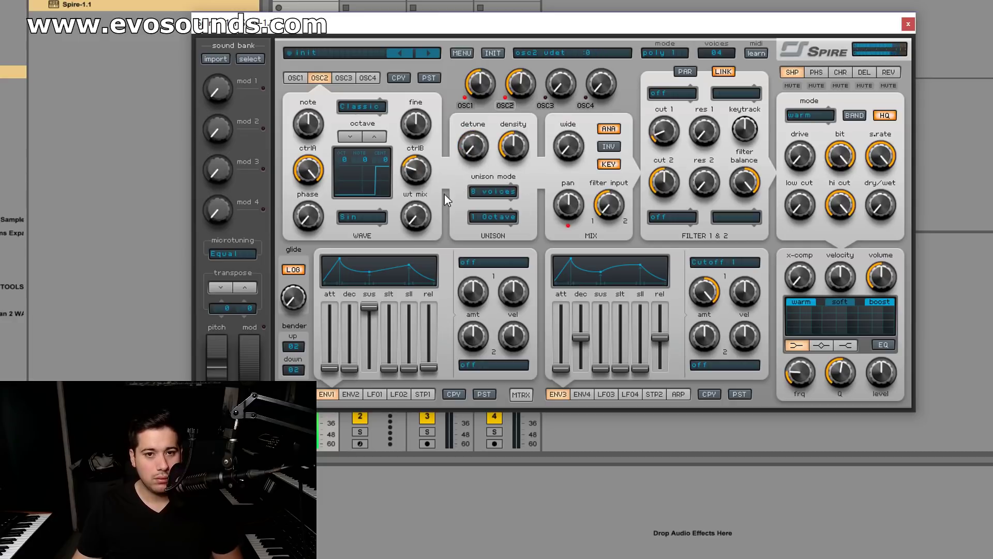
Step: Try oscillator 1 at octave -1 and raise its octave to +1
click(296, 78)
click(357, 136)
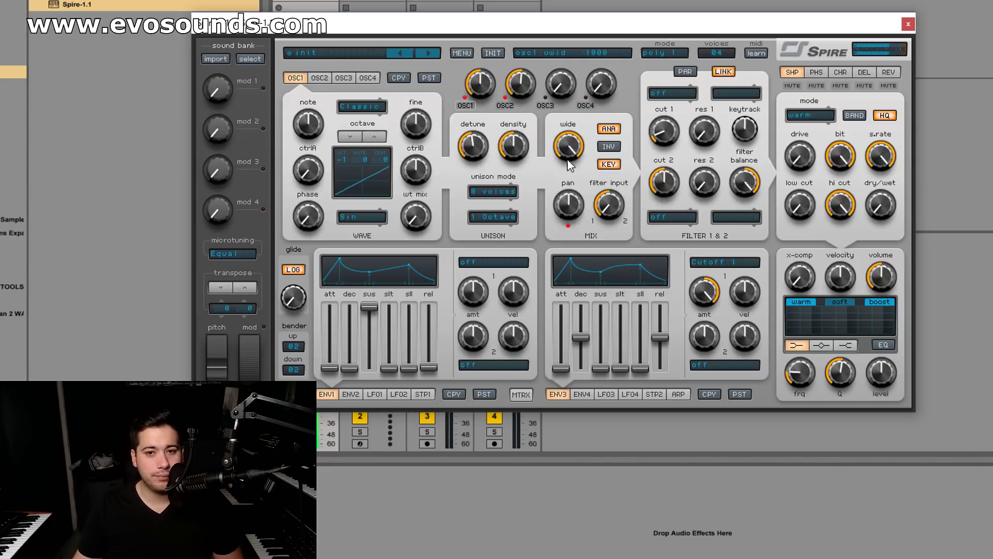
click(382, 139)
click(382, 140)
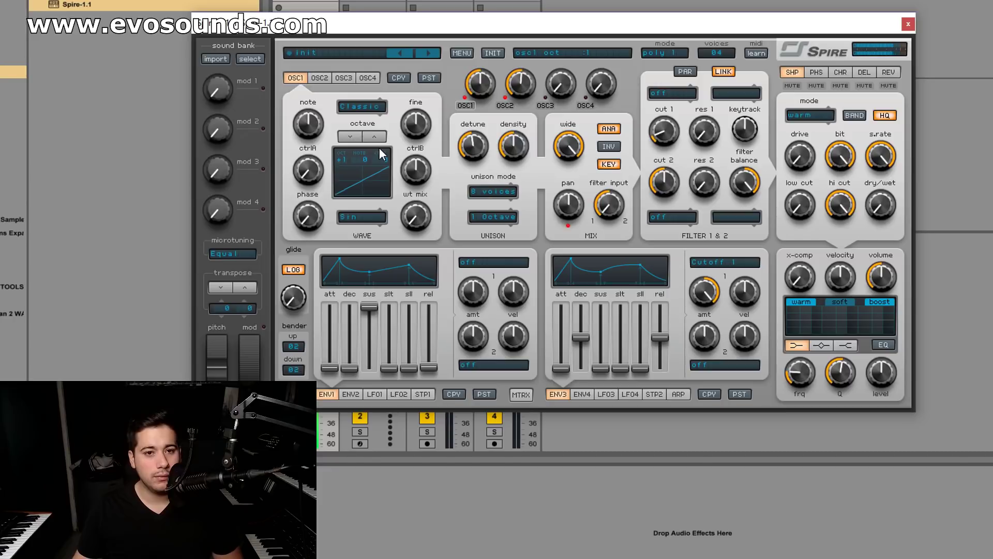
Step: Try raising oscillator 1's note by 3 semitones, and reset it to 0
click(320, 78)
click(295, 78)
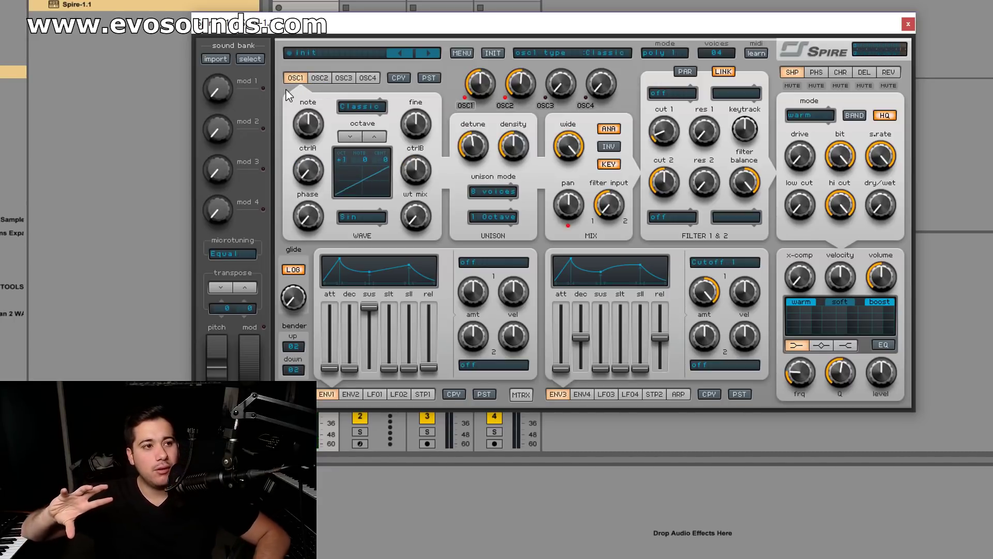
drag(315, 123, 353, 125)
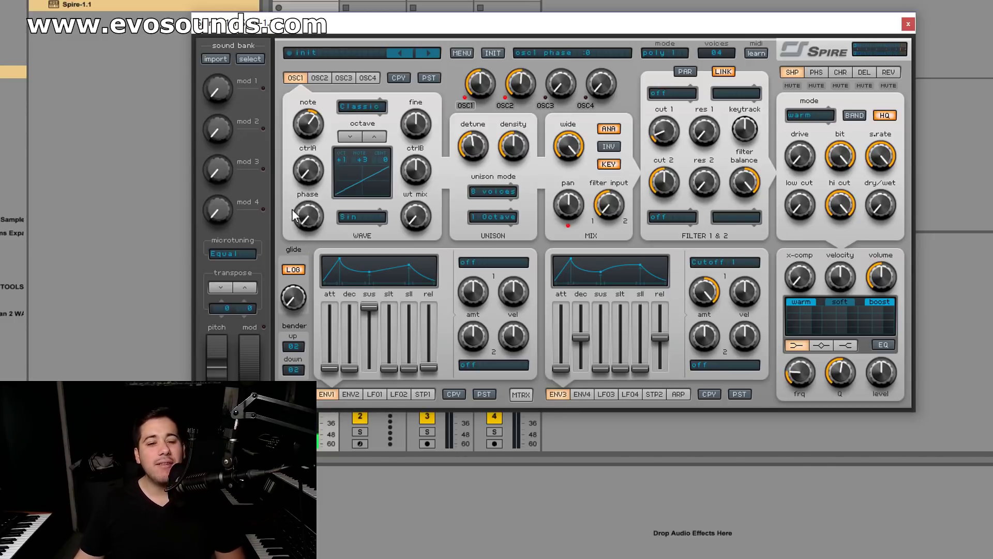
double_click(309, 124)
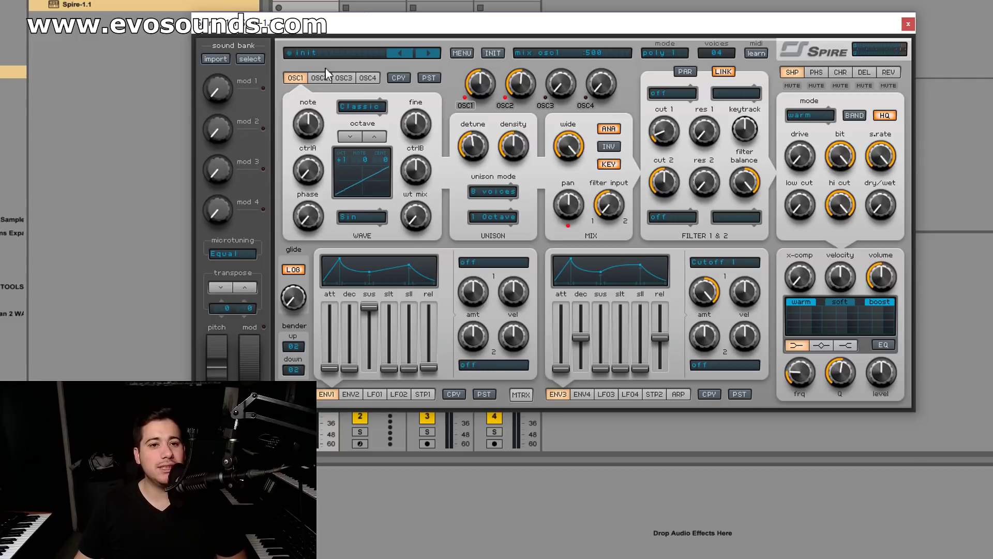
Step: Reset the patch and try the HardFM type on oscillator 1 at octave -2, varying ctrlA and ctrlB
click(361, 107)
click(379, 203)
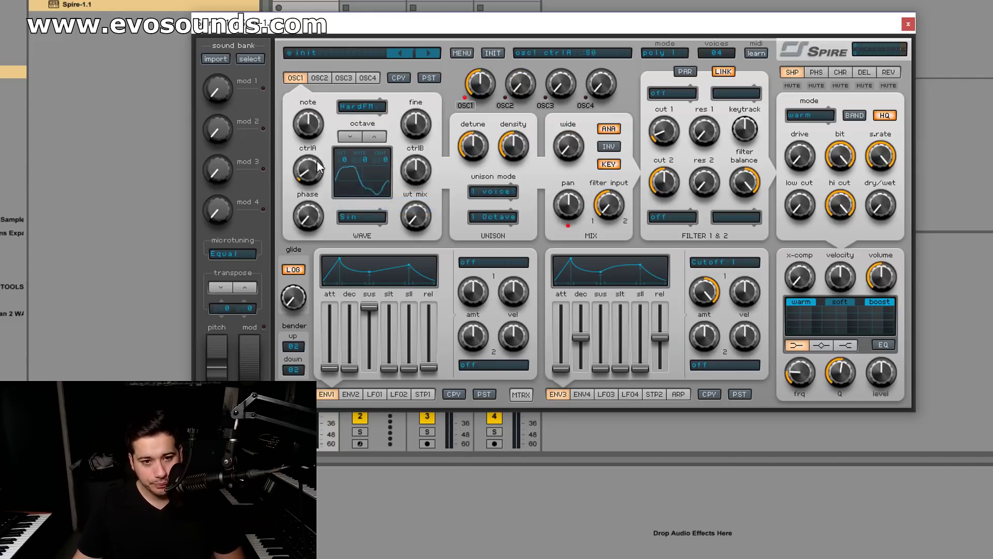
drag(308, 170, 308, 156)
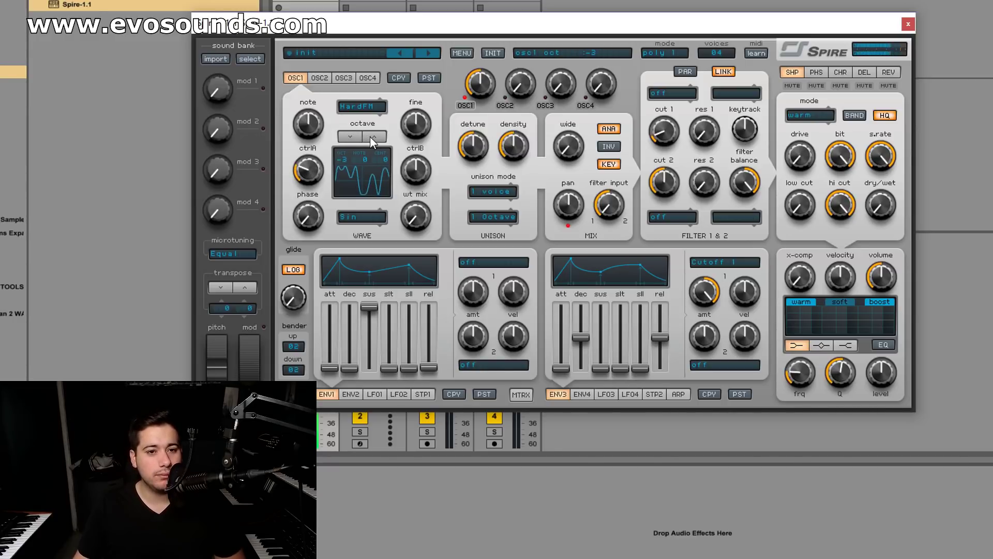
drag(313, 171, 312, 164)
drag(416, 169, 429, 137)
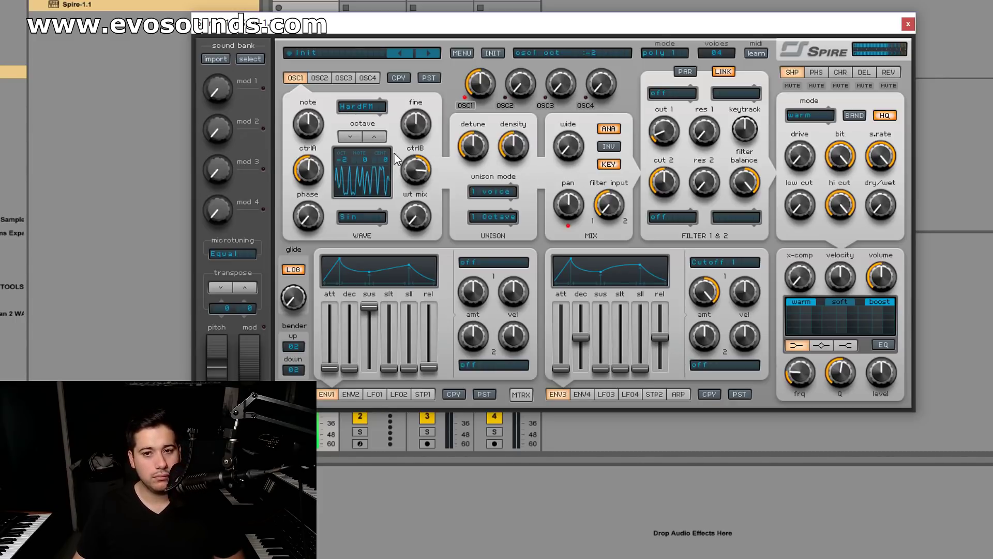
drag(319, 186, 306, 195)
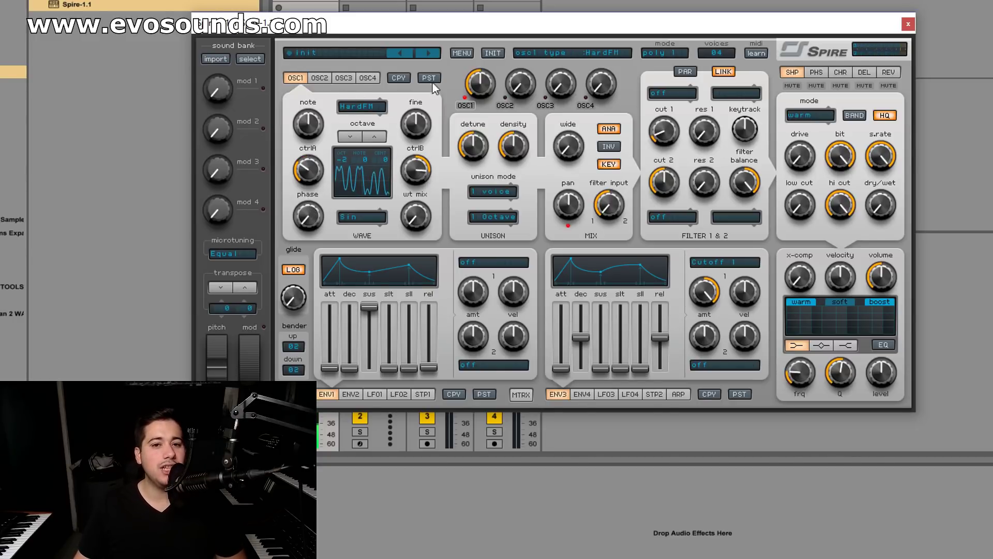
Step: Try layering oscillator 2 in the mix with the FM type and ctrlA at about 415
drag(524, 96, 548, 62)
click(320, 77)
click(362, 106)
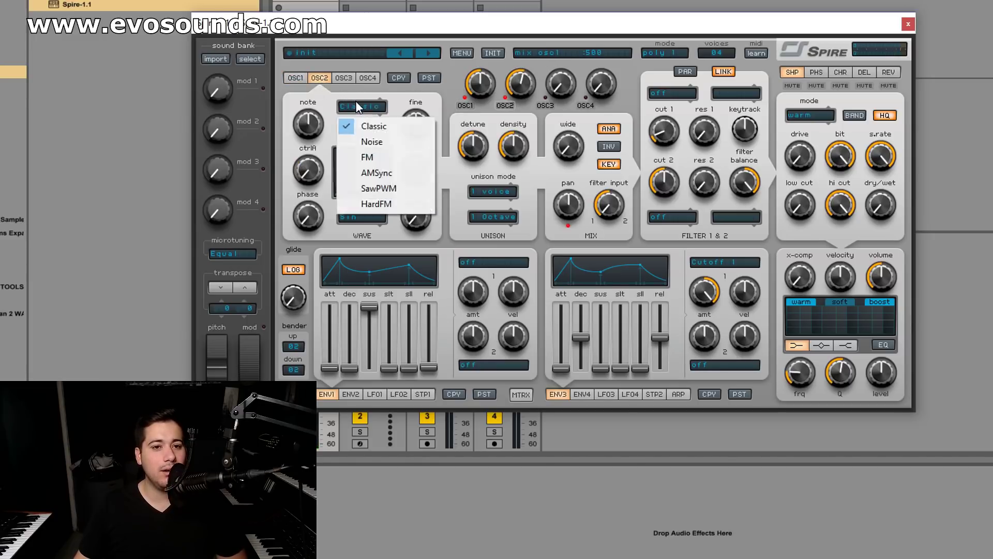
click(380, 164)
drag(309, 173, 337, 137)
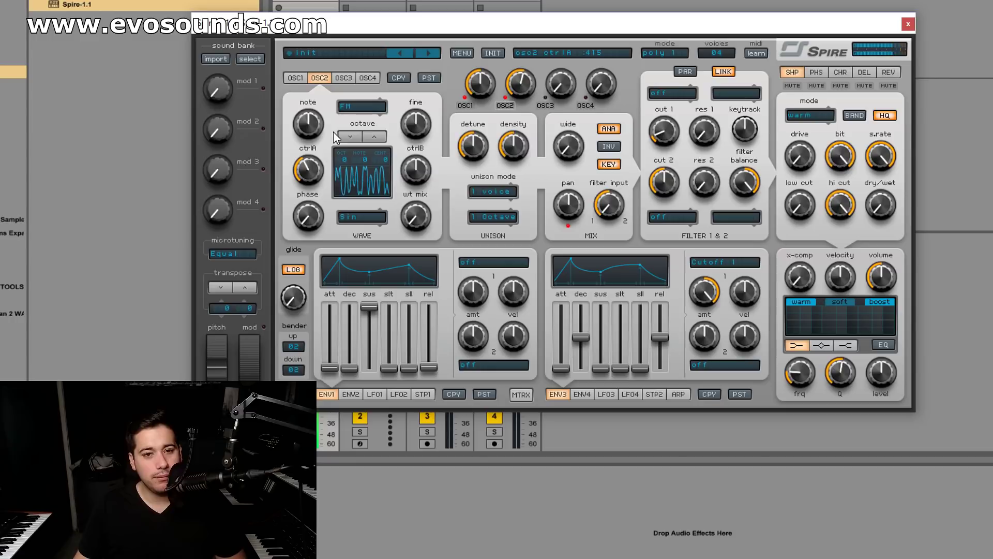
Step: Try oscillator 2 with 2 unison voices at octave -1 and a raised ctrlB
click(484, 191)
click(477, 220)
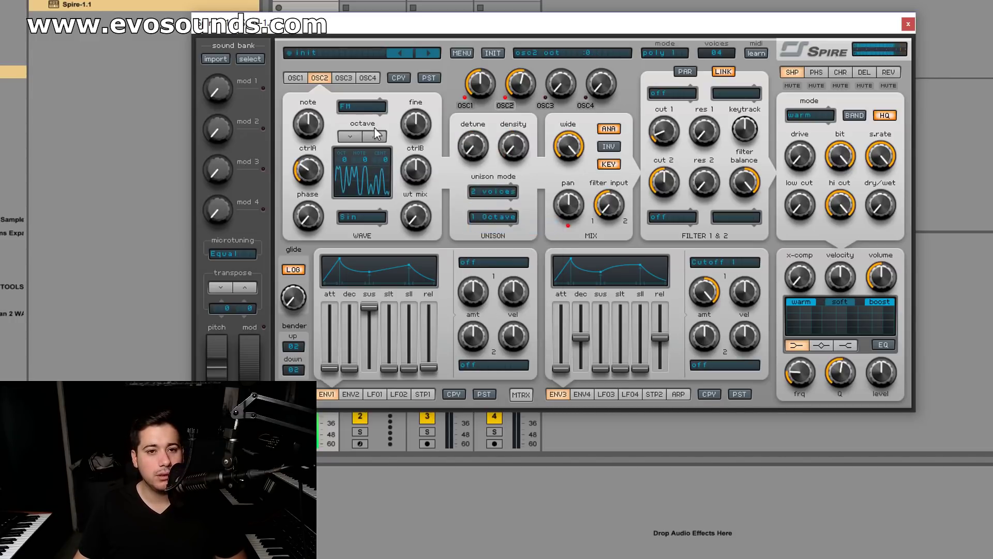
click(350, 136)
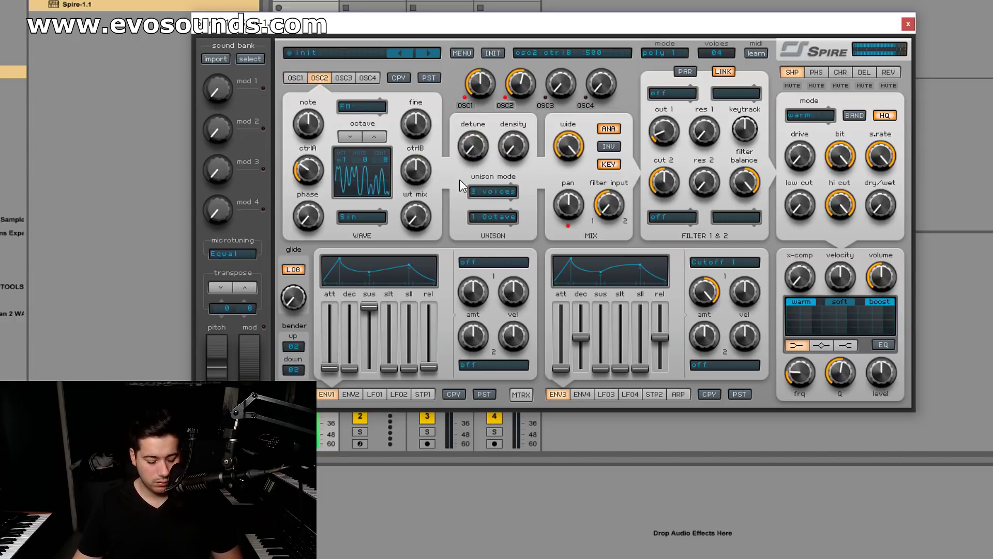
drag(434, 175, 459, 155)
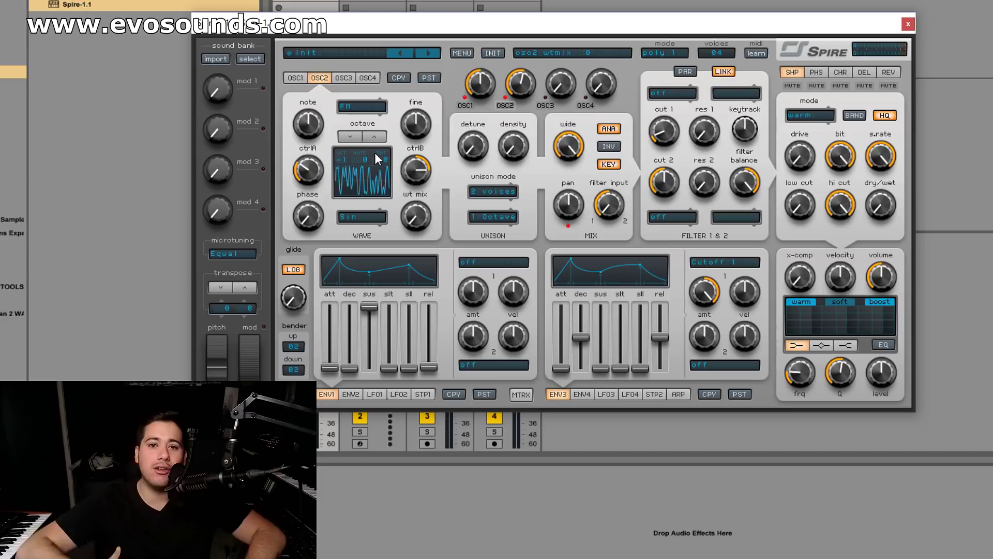
Step: Reset the patch to its initial state and set oscillator 1 to SawPWM, raising ctrlA and setting ctrlB to about 645
click(465, 105)
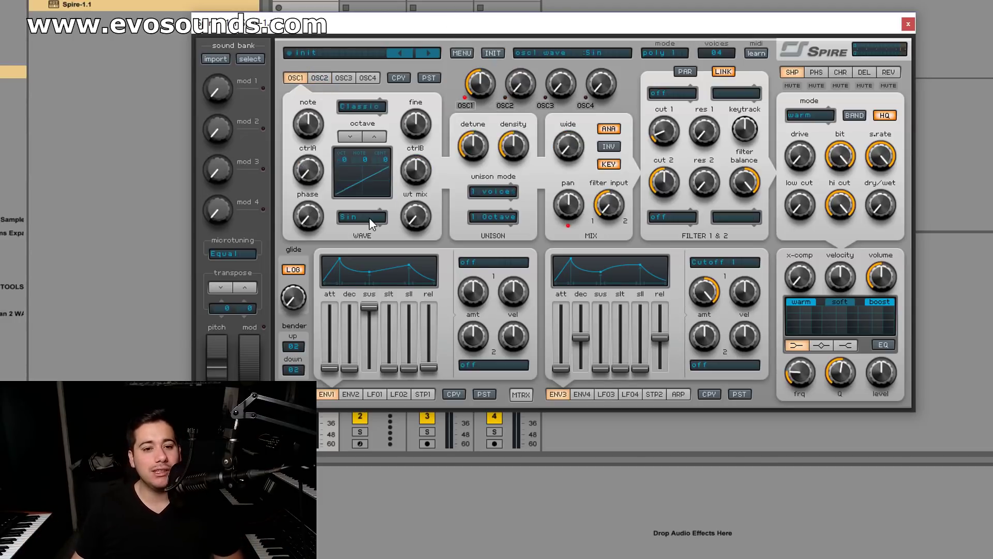
click(364, 108)
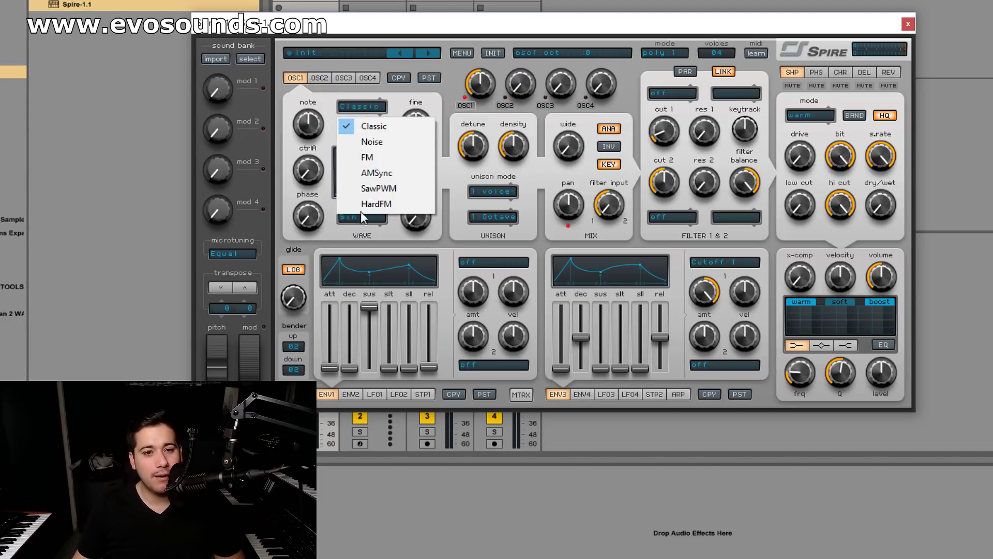
click(379, 188)
mouse_move(411, 173)
mouse_down()
mouse_move(412, 160)
mouse_move(406, 189)
mouse_move(414, 179)
mouse_up()
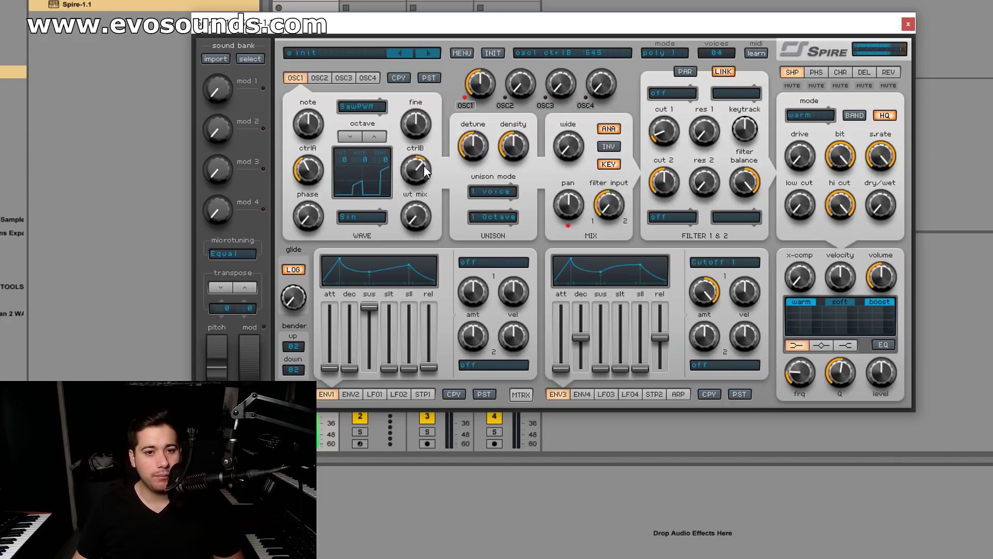
Step: Give oscillator 1 8 unison voices with detune at 455 and density and wide at maximum
click(492, 191)
click(492, 318)
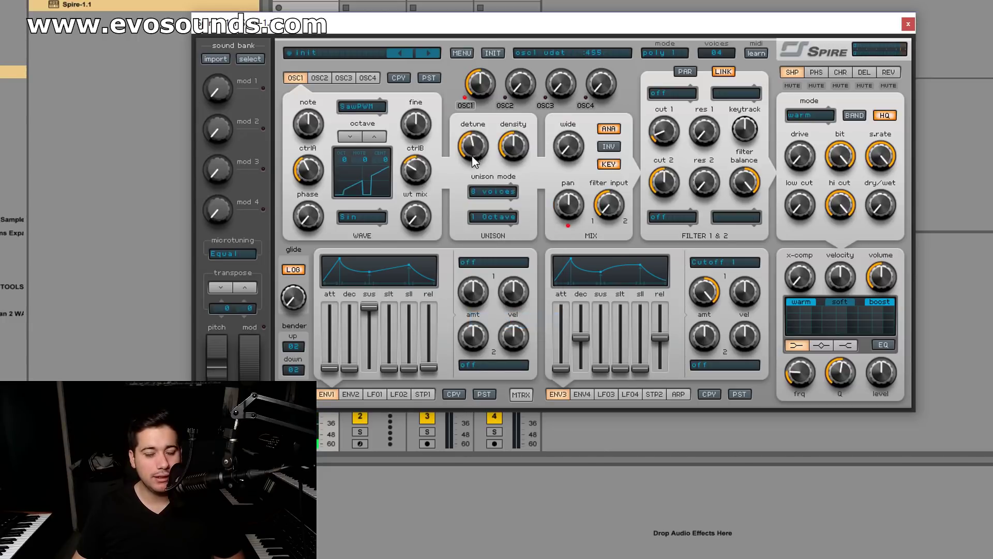
drag(516, 141, 556, 84)
drag(578, 133, 635, 25)
drag(486, 139, 487, 143)
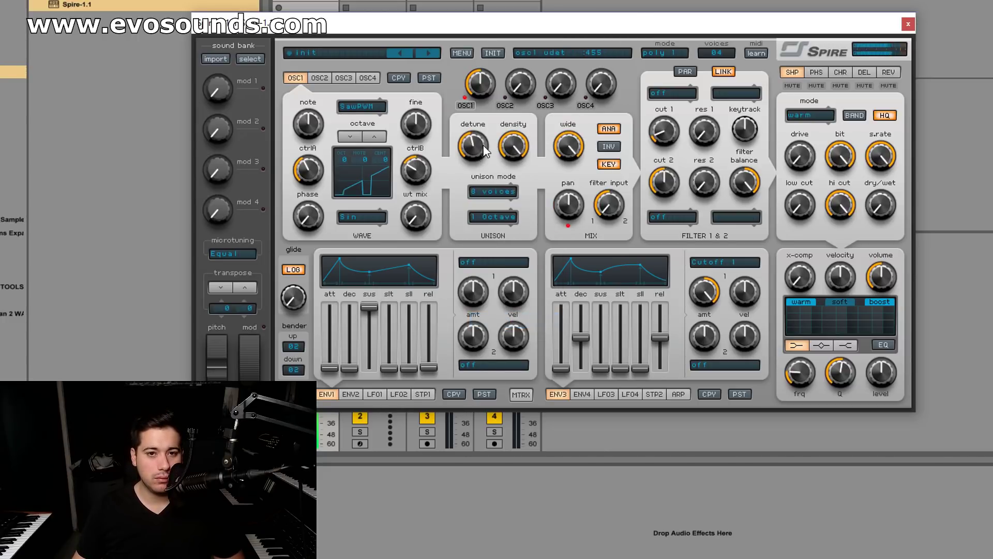
Step: Try the SawPWM oscillator at octave -2 while varying ctrlA and ctrlB
drag(306, 167, 298, 208)
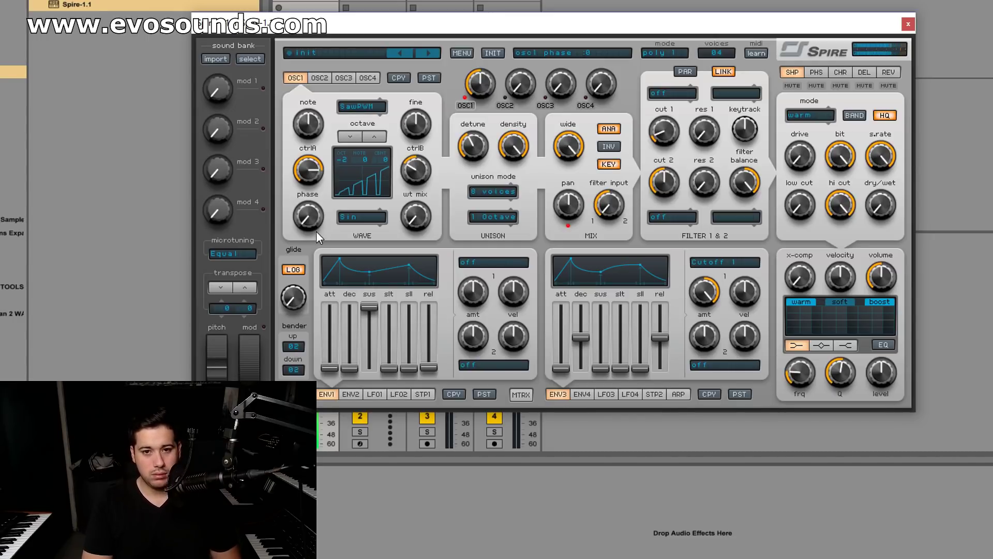
drag(416, 166, 412, 139)
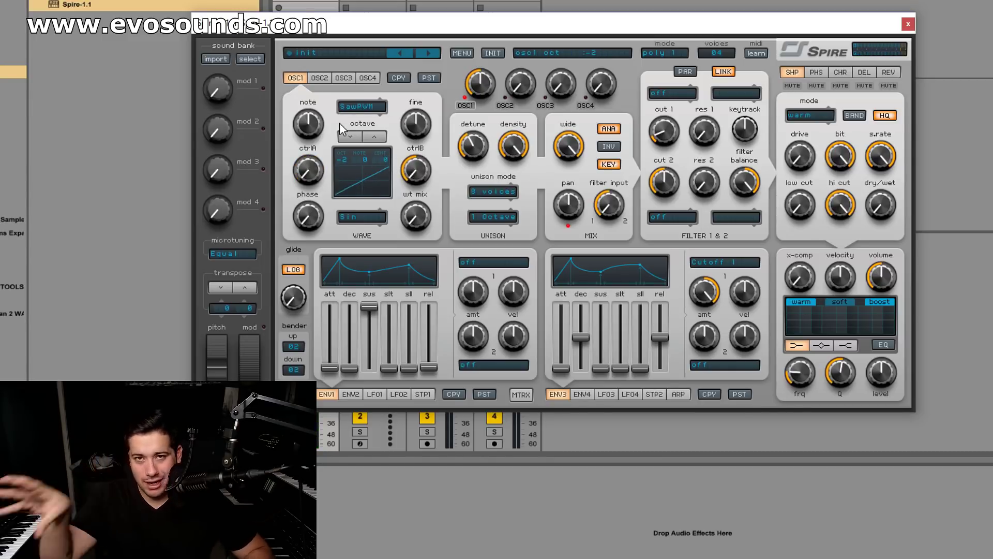
Step: Try the HardFM type on oscillator 1, and set its type to Classic
click(360, 106)
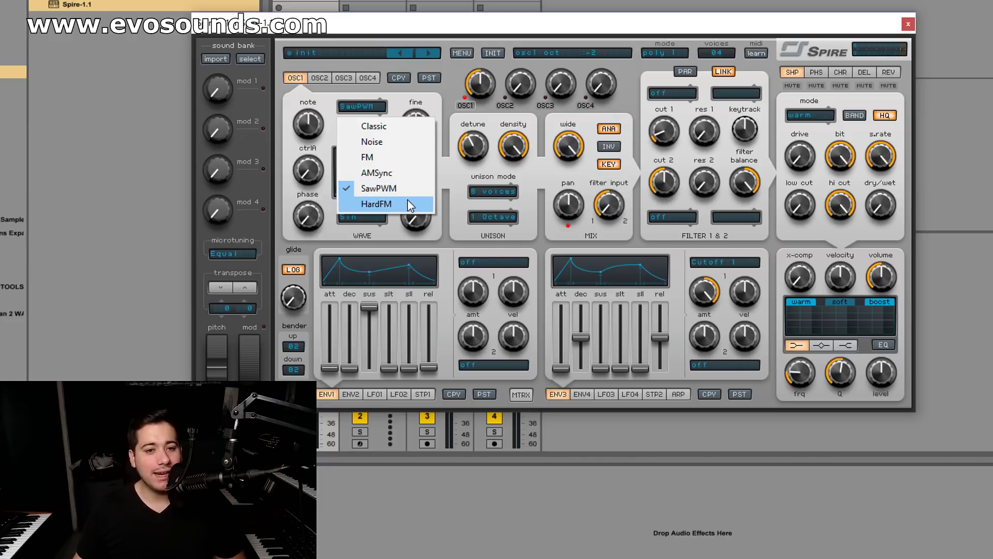
click(406, 204)
click(359, 106)
click(383, 126)
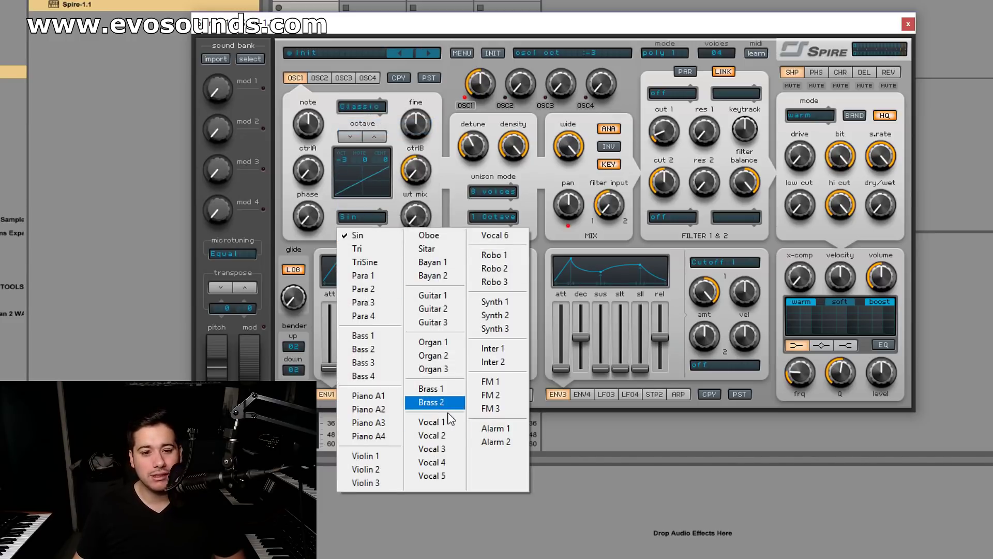
Step: Set oscillator 1's wave to FM 1 with wt mix at maximum, and reduce unison to 1 voice with detune at 0
click(497, 382)
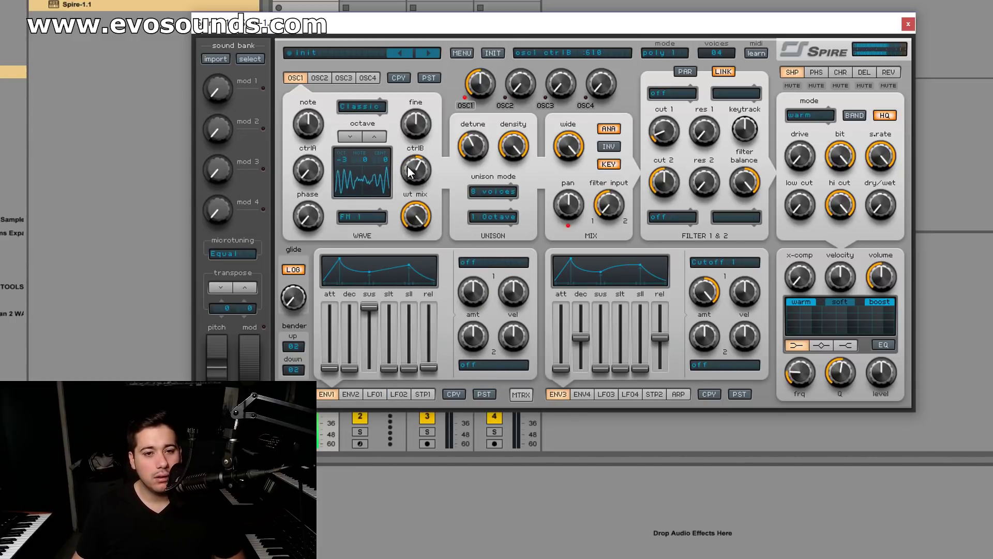
click(493, 191)
click(481, 211)
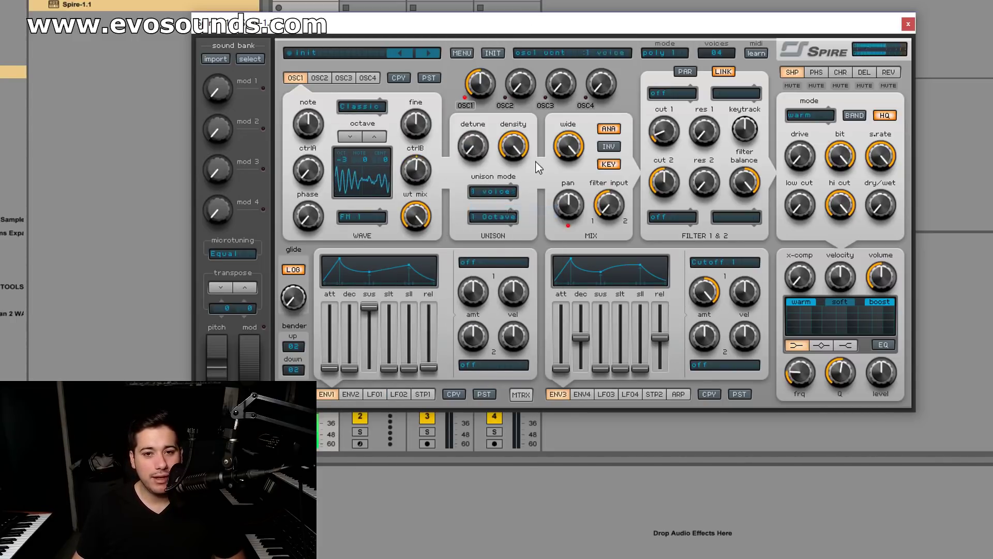